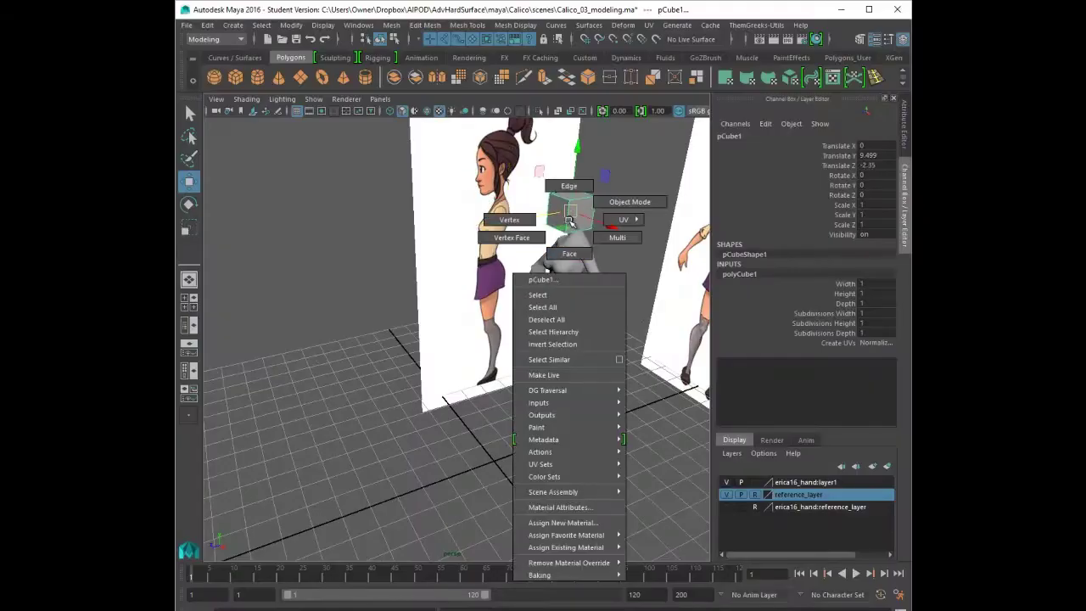
# - Assign a new Lambert material to the head cube and open the material's attributes
pyautogui.moveTo(569, 219); pyautogui.dragTo(667, 543, button='right')
pyautogui.click(905, 140)
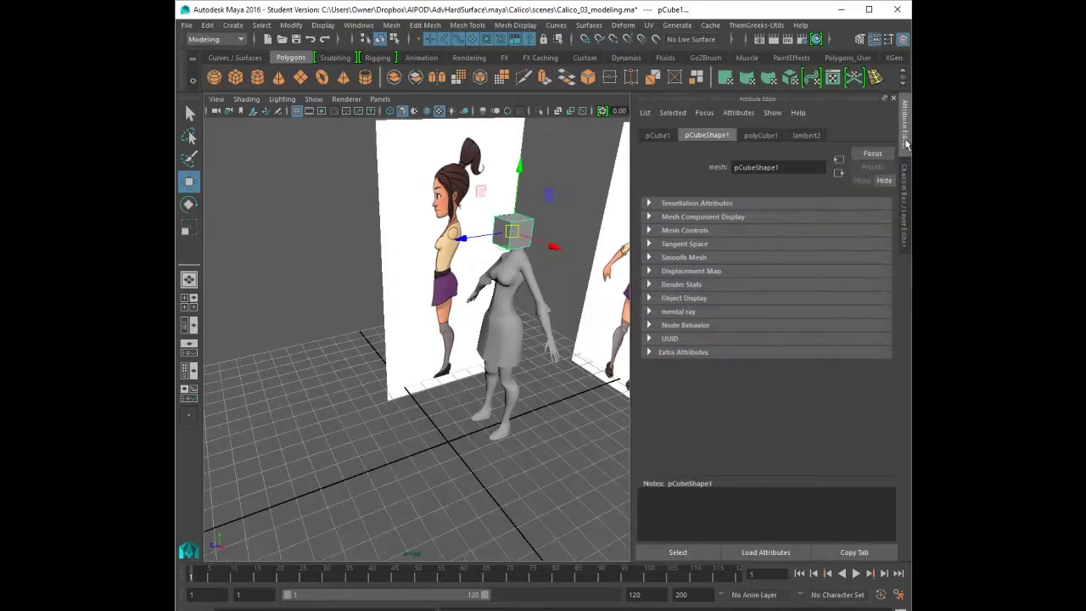
pyautogui.click(806, 135)
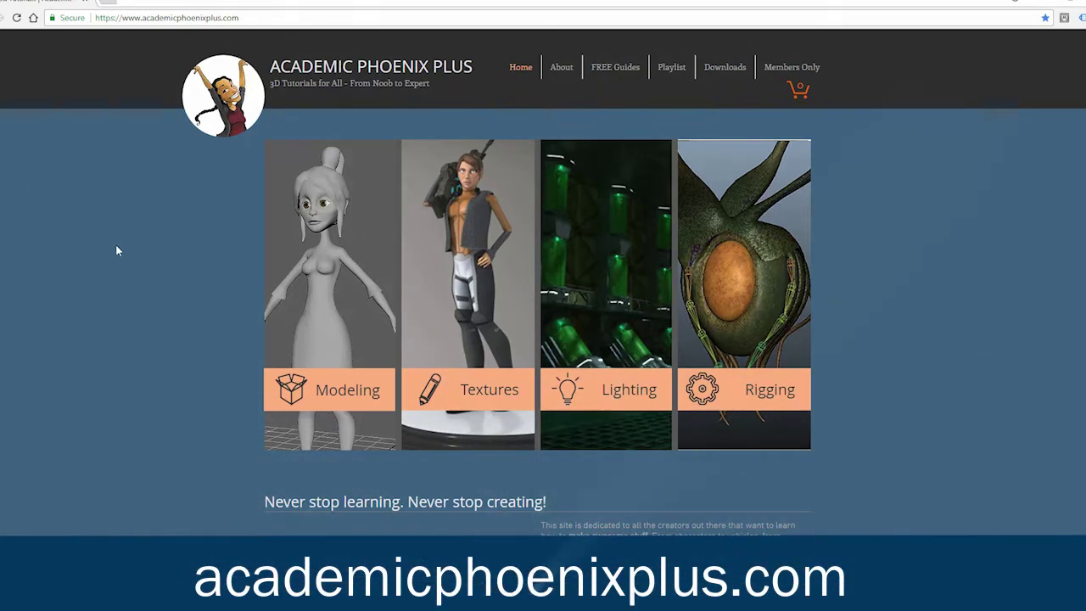
# - Open the Images: Calico Reference page from the site's free downloads and examine its images and download link
pyautogui.click(741, 76)
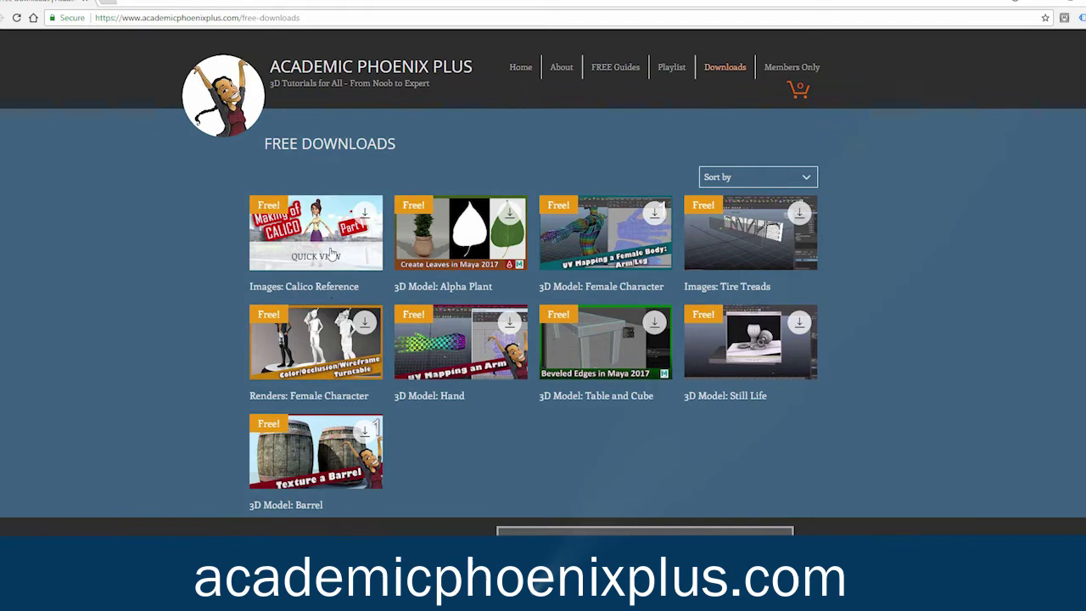
pyautogui.click(322, 239)
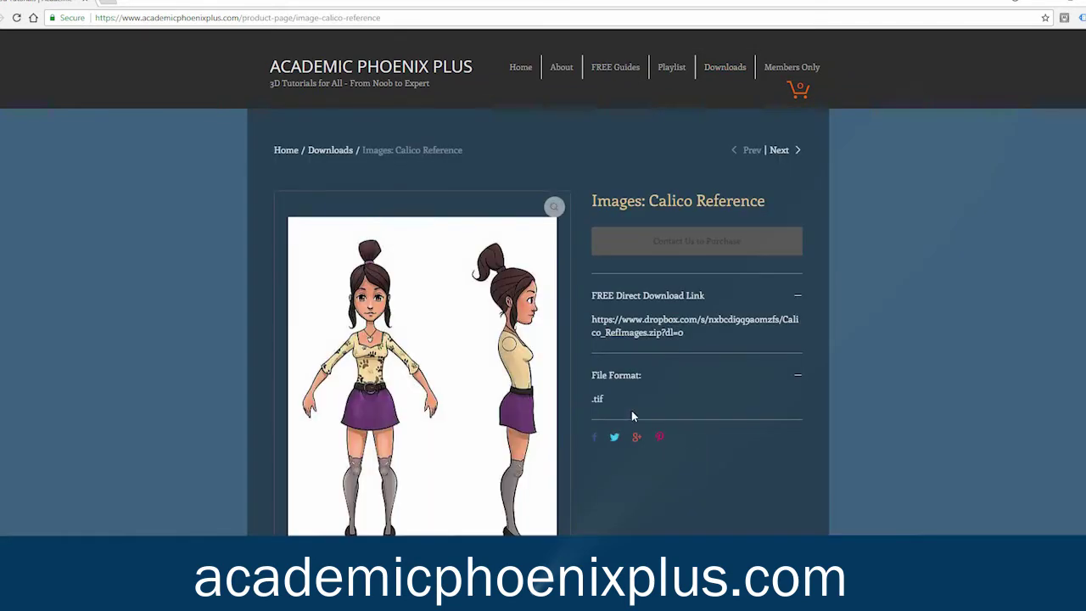
pyautogui.scroll(-1, 87, 337)
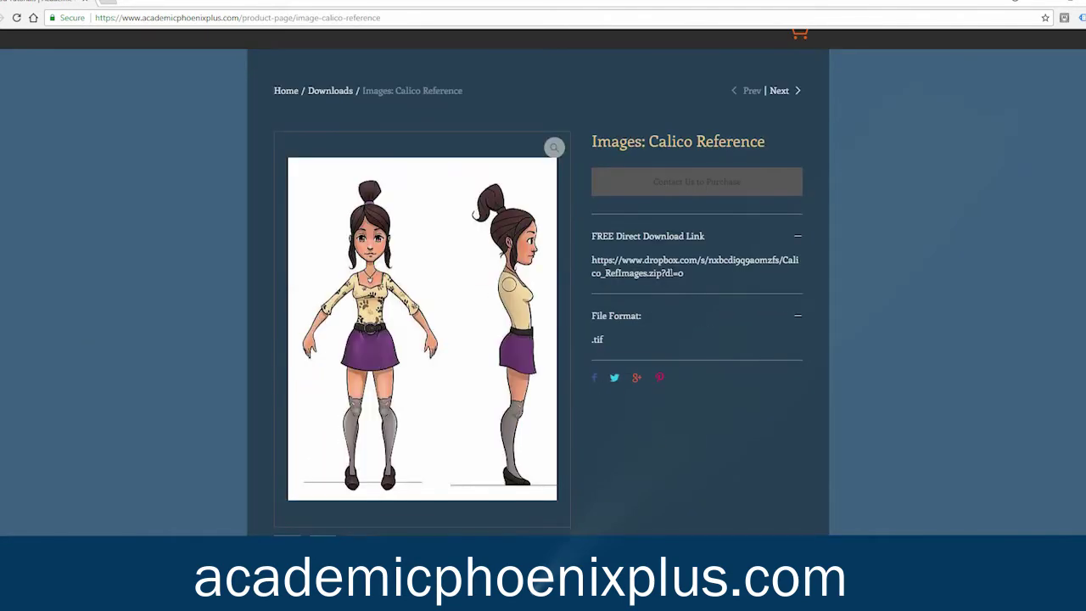
pyautogui.scroll(-2, 664, 334)
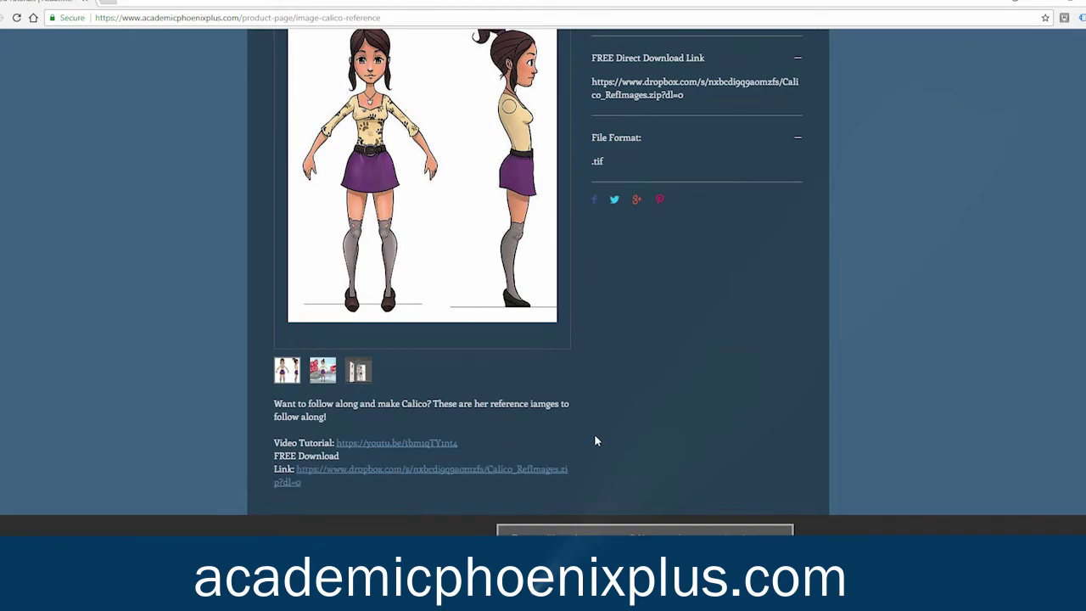
pyautogui.scroll(2, 594, 436)
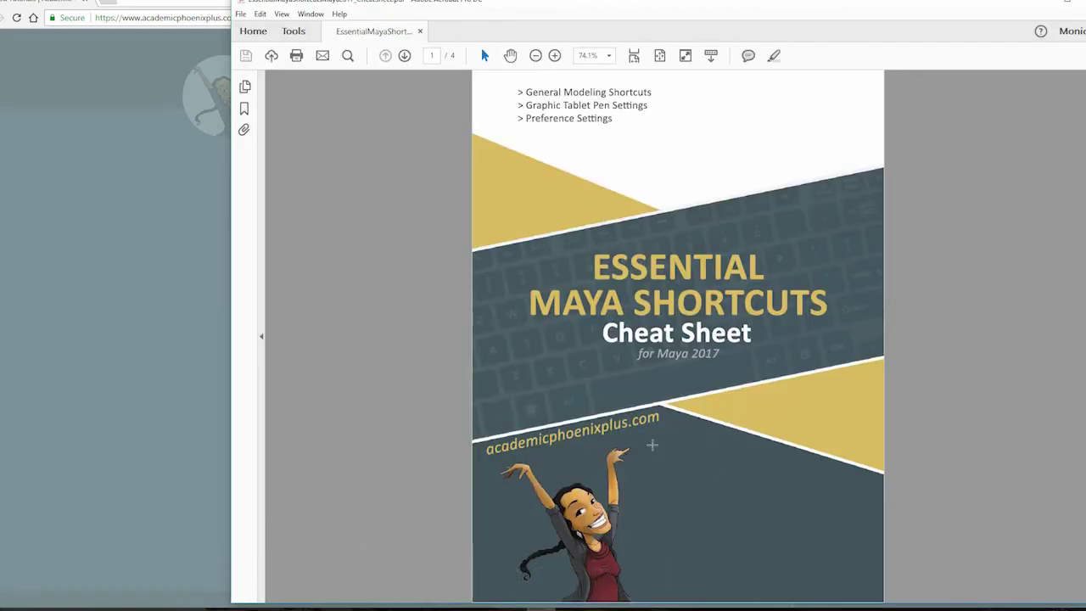
# - Look through the Essential Maya Shortcuts Cheat Sheet PDF, including its Preference Settings page
pyautogui.scroll(-10, 651, 445)
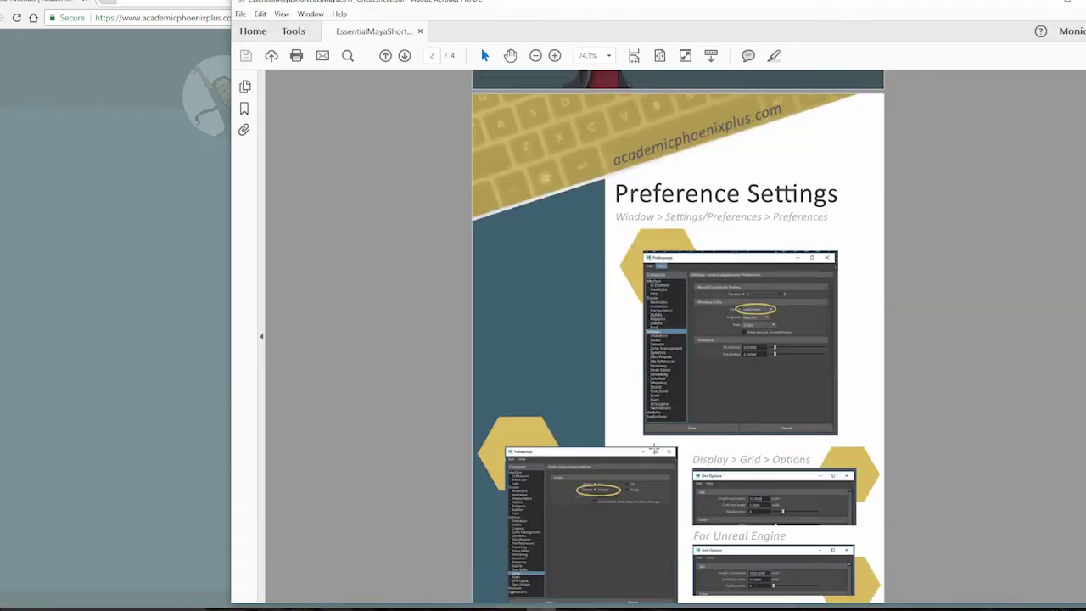
pyautogui.scroll(10, 654, 459)
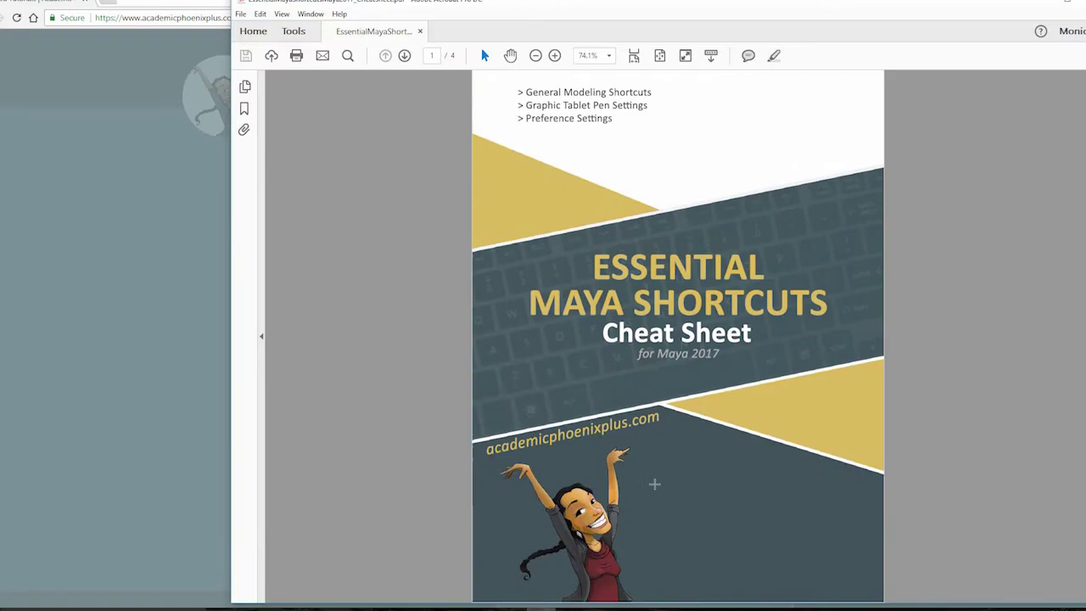
pyautogui.scroll(-15, 655, 483)
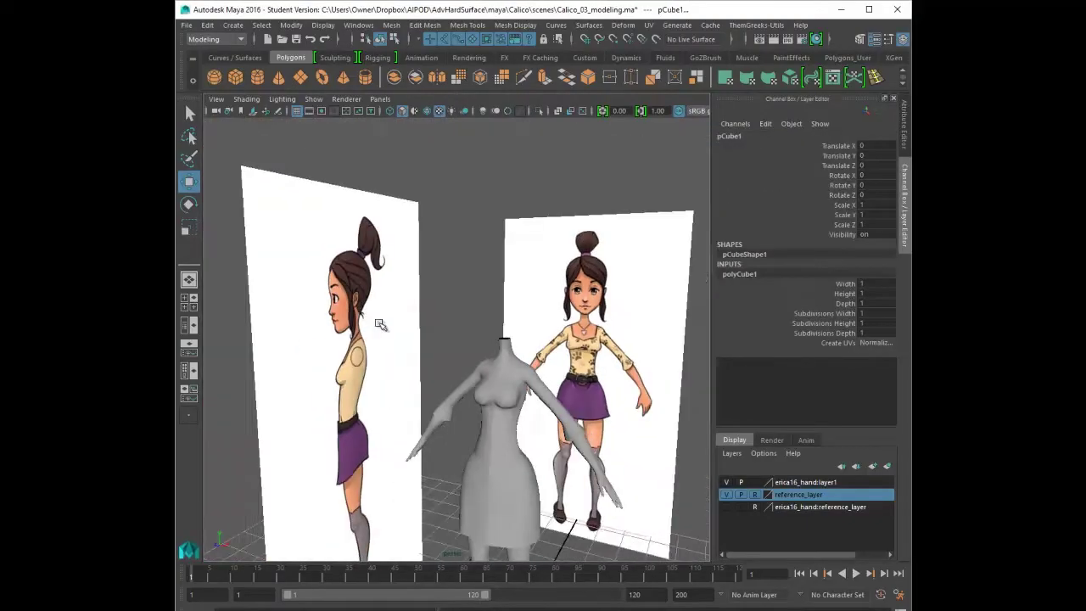
# - In Maya, move the new cube up over the body's neck, to about Y 9.499 and Z -2.35
pyautogui.keyDown('alt'); pyautogui.moveTo(458, 339); pyautogui.dragTo(492, 323); pyautogui.keyUp('alt')
pyautogui.moveTo(560, 459); pyautogui.dragTo(569, 155)
pyautogui.keyDown('alt'); pyautogui.moveTo(569, 155); pyautogui.dragTo(475, 183); pyautogui.keyUp('alt')
pyautogui.moveTo(451, 228); pyautogui.dragTo(514, 216)
# - Assign a new Lambert material to the cube and raise its transparency so the reference shows through
pyautogui.moveTo(569, 219); pyautogui.dragTo(669, 532, button='right')
pyautogui.hotkey('ctrl', 'a')
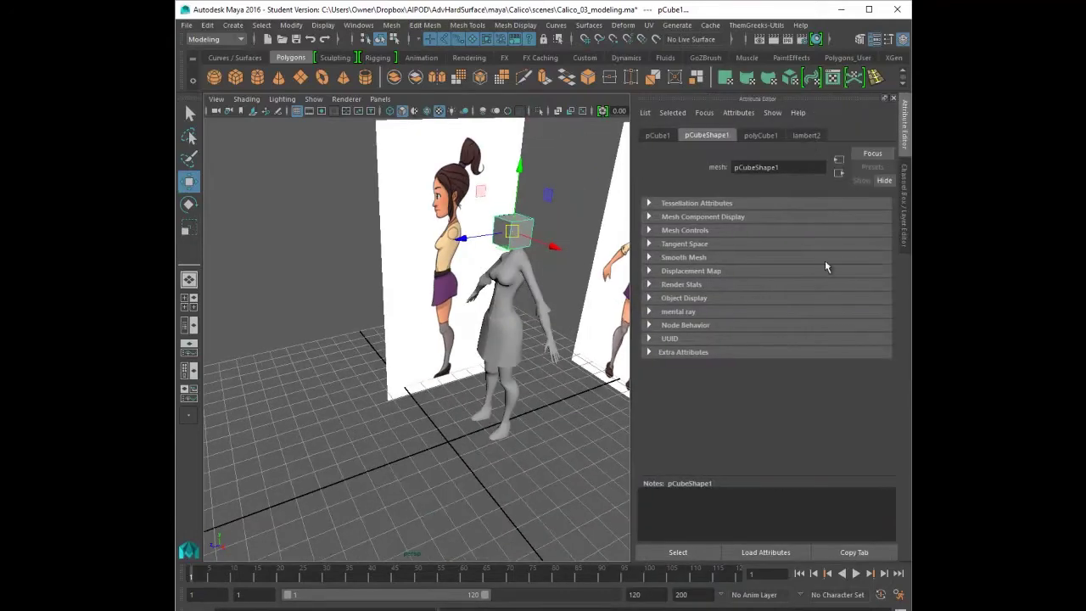
pyautogui.click(806, 136)
pyautogui.moveTo(783, 288); pyautogui.dragTo(805, 285)
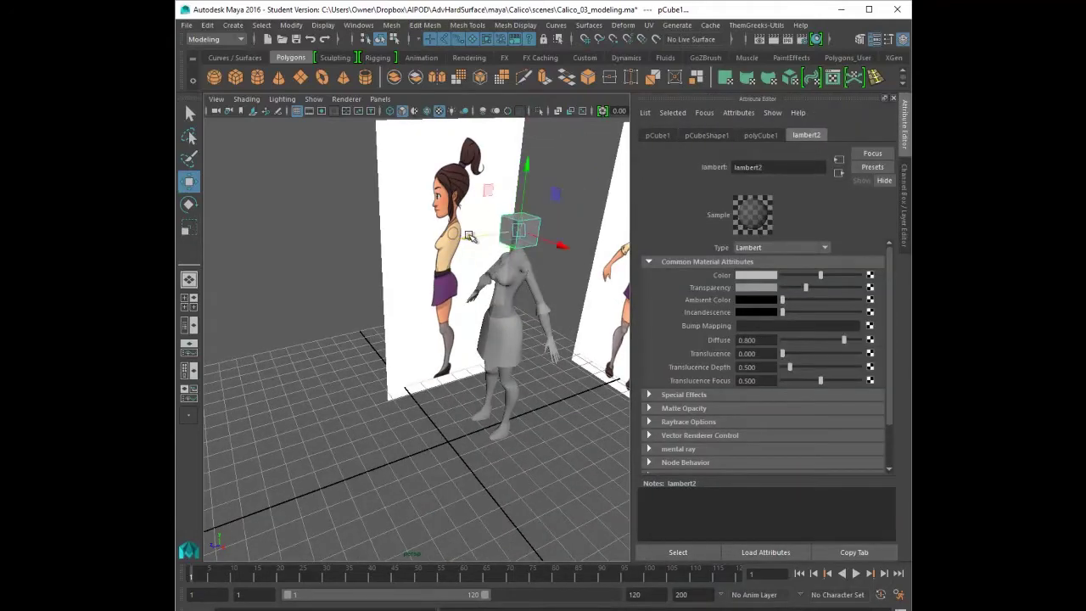
# - In the front view, stretch the cube over the reference head to a scale of about X 1.484 and Y 2.349
pyautogui.press('space')
pyautogui.press('space')
pyautogui.scroll(3, 497, 379)
pyautogui.keyDown('alt'); pyautogui.moveTo(497, 379); pyautogui.dragTo(490, 379, button='right'); pyautogui.keyUp('alt')
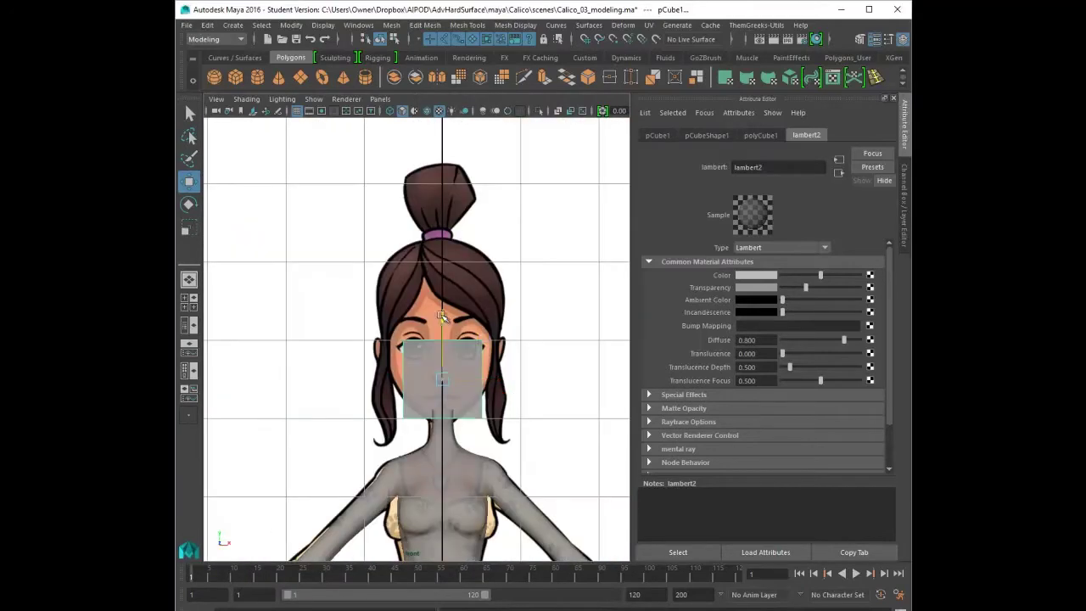
pyautogui.press('r')
pyautogui.moveTo(443, 317); pyautogui.dragTo(442, 165)
pyautogui.press('w')
pyautogui.moveTo(439, 236); pyautogui.dragTo(437, 272)
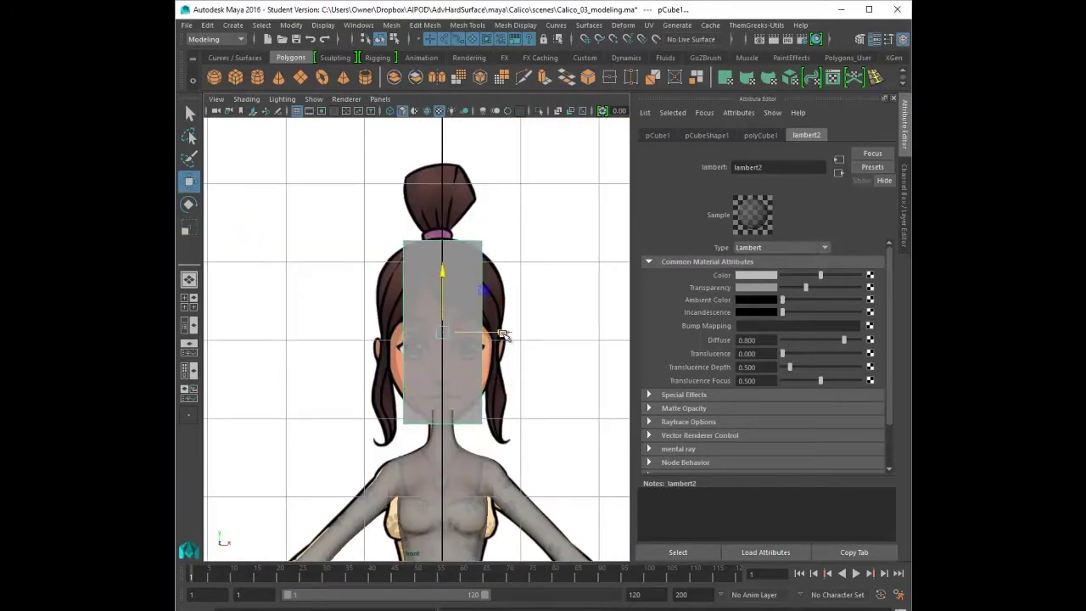
pyautogui.press('r')
pyautogui.moveTo(502, 332); pyautogui.dragTo(524, 334)
# - In the side view, fit the cube's depth to the head profile, with Z scale about 1.972 and Translate Z about -2.486
pyautogui.press('space')
pyautogui.press('space')
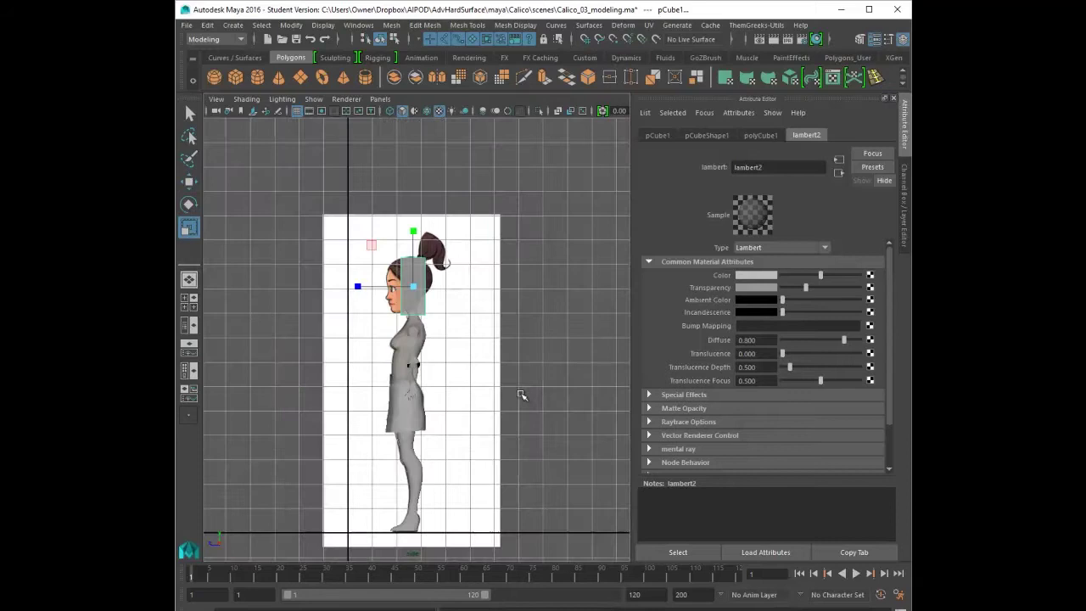
pyautogui.keyDown('alt'); pyautogui.moveTo(521, 395); pyautogui.dragTo(592, 375, button='right'); pyautogui.keyUp('alt')
pyautogui.moveTo(353, 209)
pyautogui.mouseDown()
pyautogui.moveTo(309, 210)
pyautogui.moveTo(337, 206)
pyautogui.mouseUp()
pyautogui.press('w')
pyautogui.press('r')
pyautogui.press('w')
pyautogui.press('r')
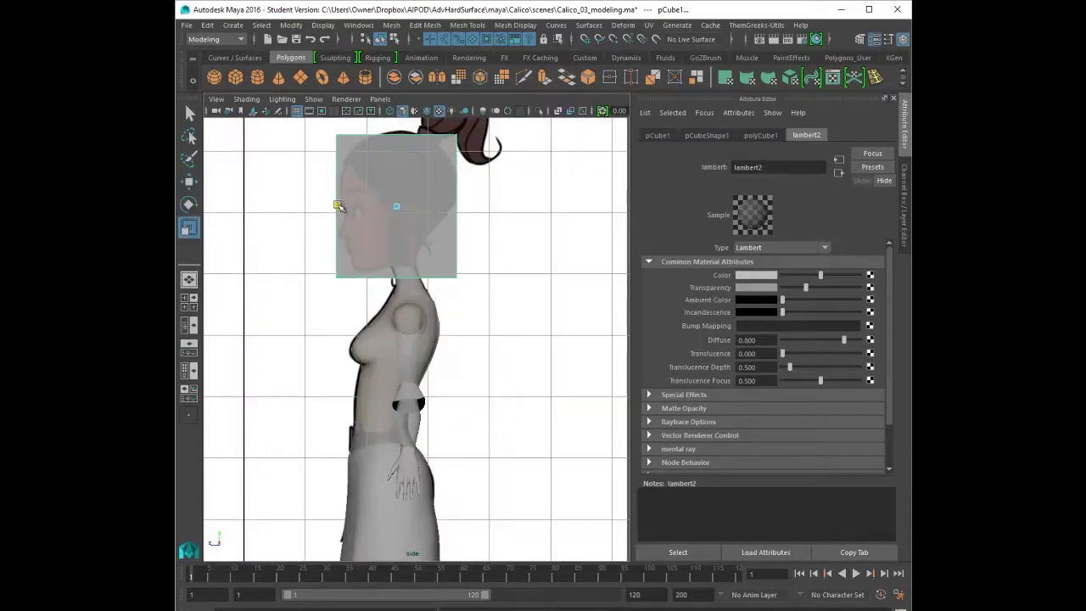
# - Subdivide the cube's width into two equal halves along the head's centre line
pyautogui.press('space')
pyautogui.press('space')
pyautogui.press('space')
pyautogui.press('space')
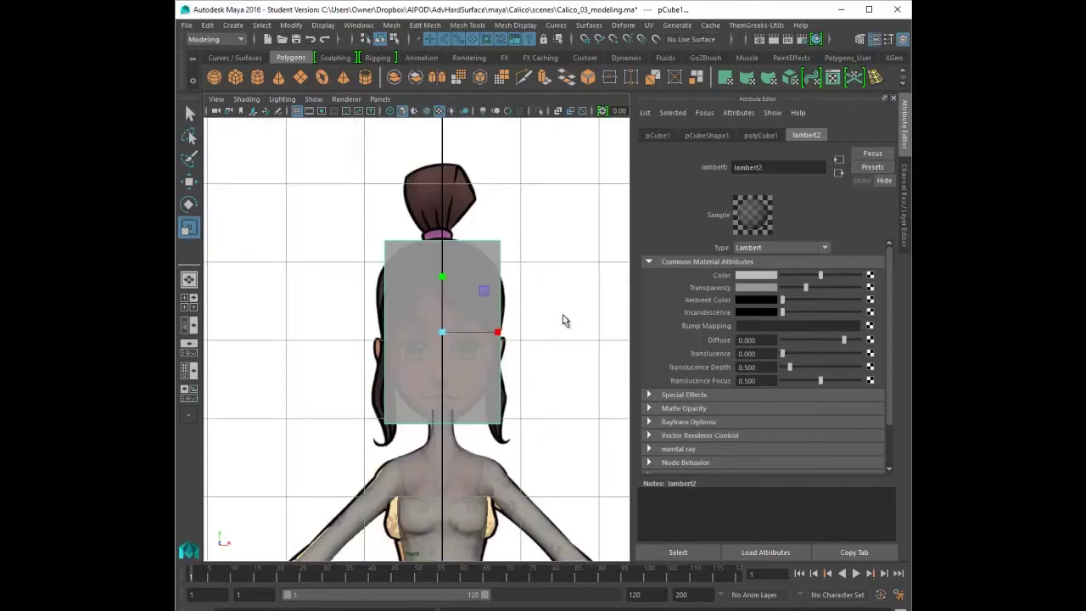
pyautogui.click(905, 140)
pyautogui.click(902, 173)
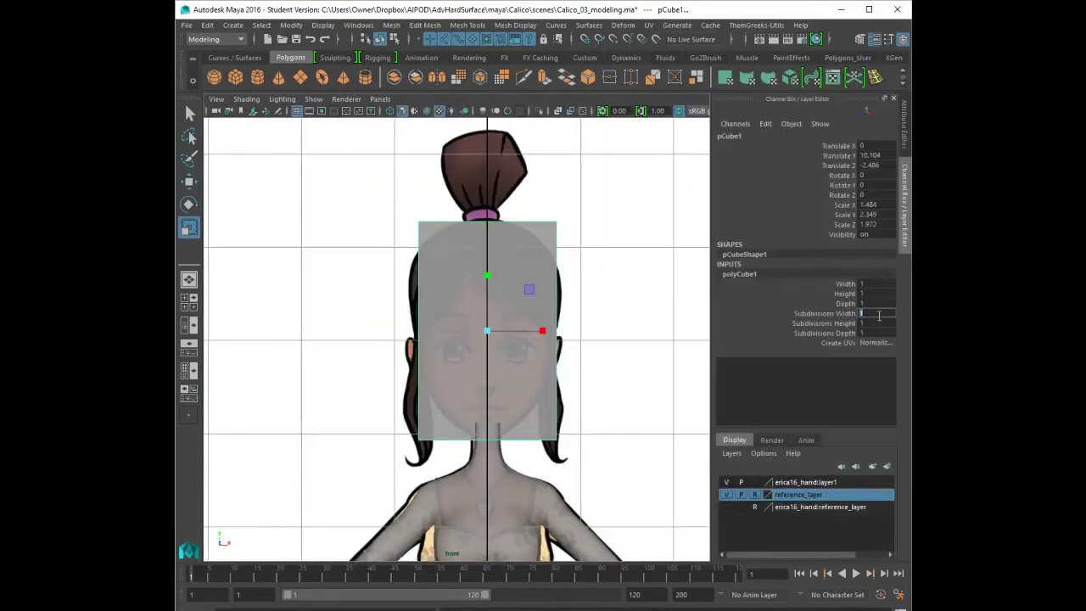
# - Delete the faces of the cube half that covers the character's face left of the centre line
pyautogui.moveTo(453, 279); pyautogui.dragTo(448, 297, button='right')
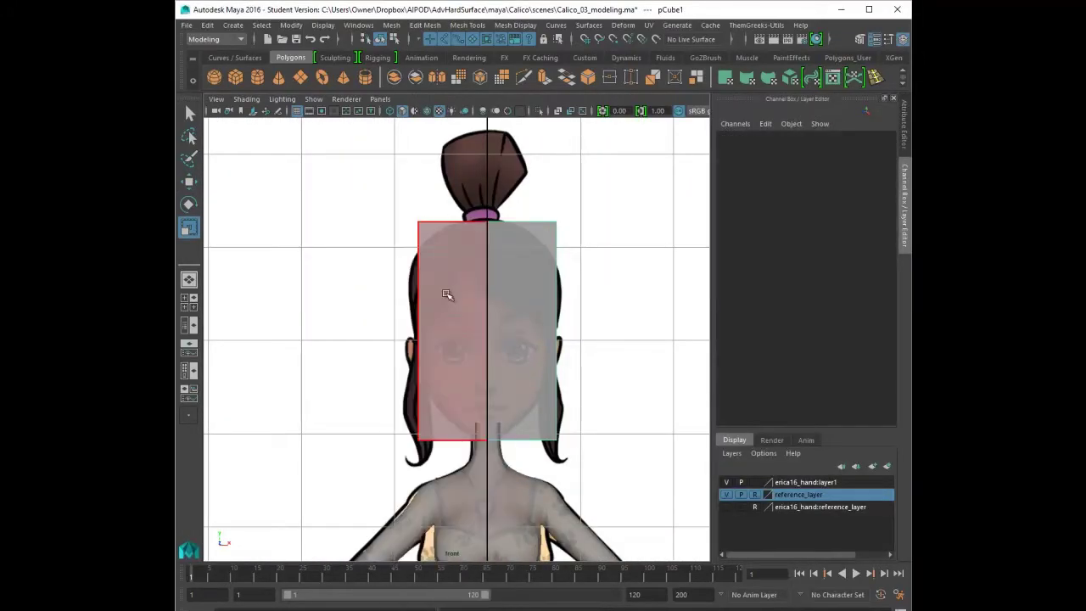
pyautogui.click(449, 298)
pyautogui.press('Delete')
# - Scale down the outer side face of the half cube in the side view to taper the head's side
pyautogui.click(547, 293)
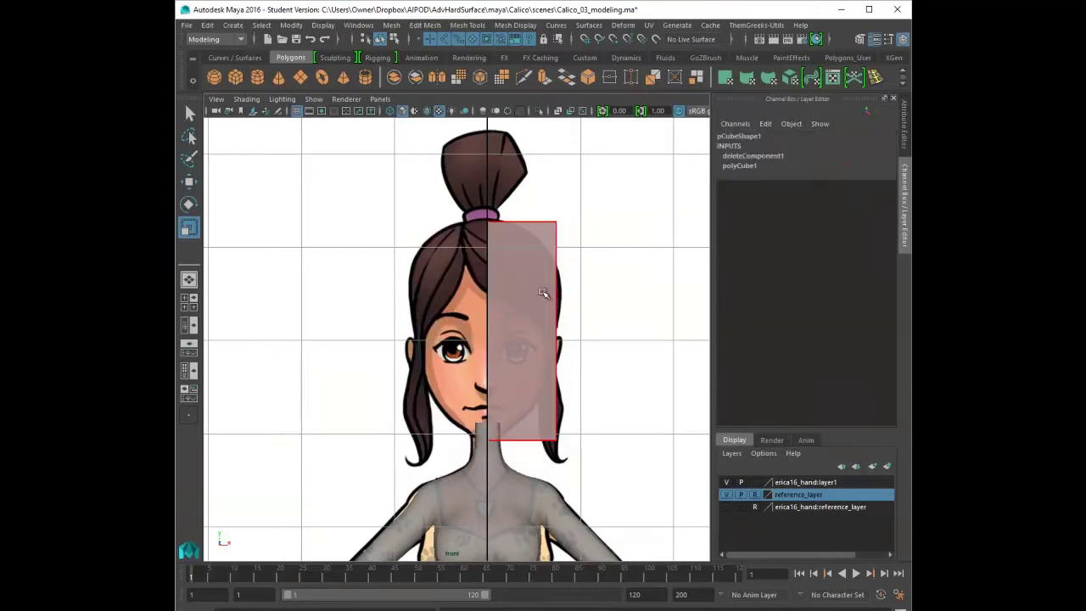
pyautogui.press('space')
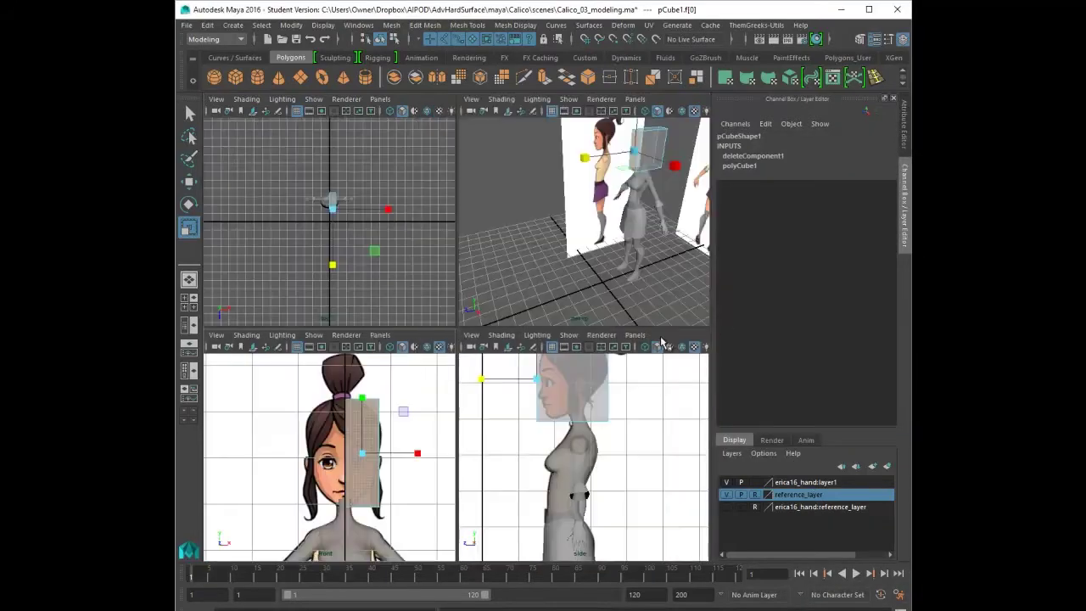
pyautogui.press('space')
pyautogui.scroll(5, 571, 364)
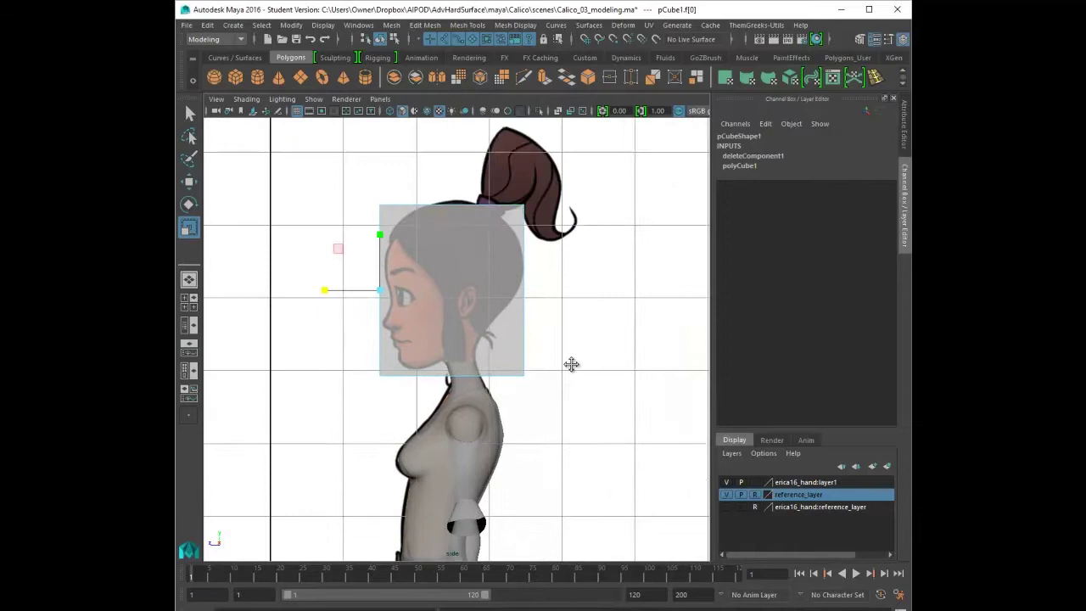
pyautogui.click(479, 296)
pyautogui.moveTo(465, 294); pyautogui.dragTo(443, 293)
# - Move the upper front and upper back corner vertices inward to the forehead and back of the head outline
pyautogui.moveTo(428, 208); pyautogui.dragTo(402, 178, button='right')
pyautogui.moveTo(352, 149); pyautogui.dragTo(424, 229)
pyautogui.press('w')
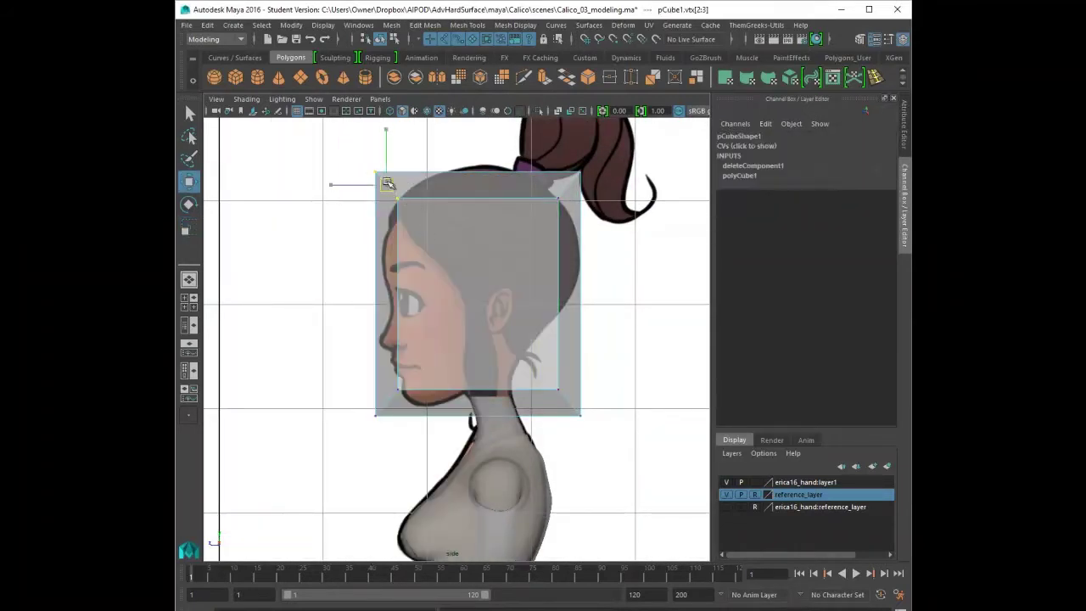
pyautogui.moveTo(388, 184); pyautogui.dragTo(404, 210)
pyautogui.moveTo(518, 144); pyautogui.dragTo(597, 237)
pyautogui.moveTo(568, 184); pyautogui.dragTo(549, 204)
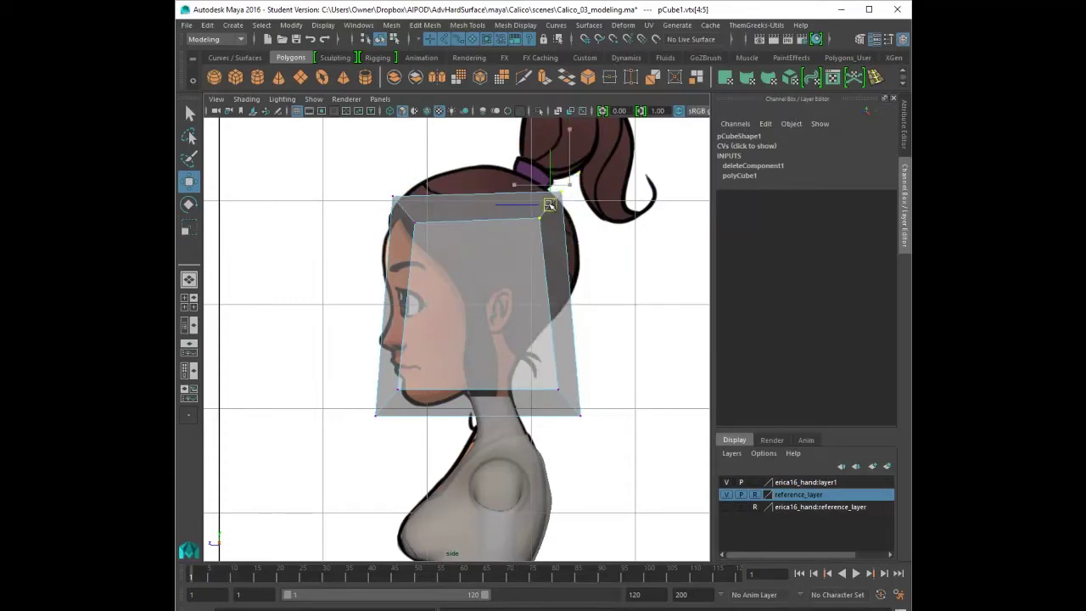
# - Move the lower back vertices toward the nape and the lower front vertices to the chin
pyautogui.moveTo(627, 398); pyautogui.dragTo(539, 363)
pyautogui.moveTo(351, 368); pyautogui.dragTo(415, 429)
pyautogui.moveTo(387, 403); pyautogui.dragTo(415, 399)
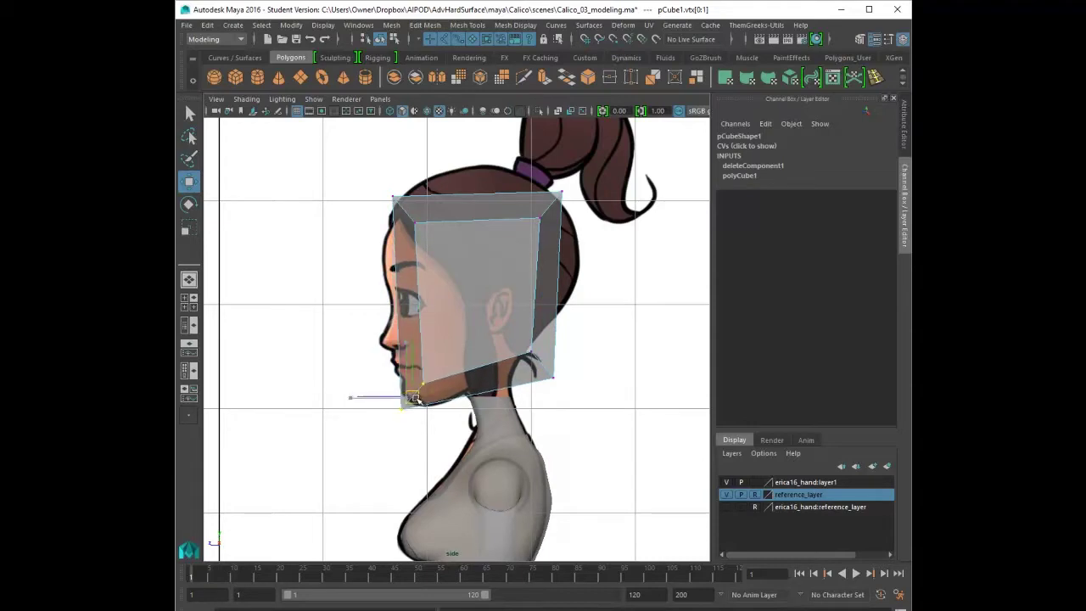
# - Insert two vertical edge loops through the side of the head block, one on each side of its middle
pyautogui.click(876, 78)
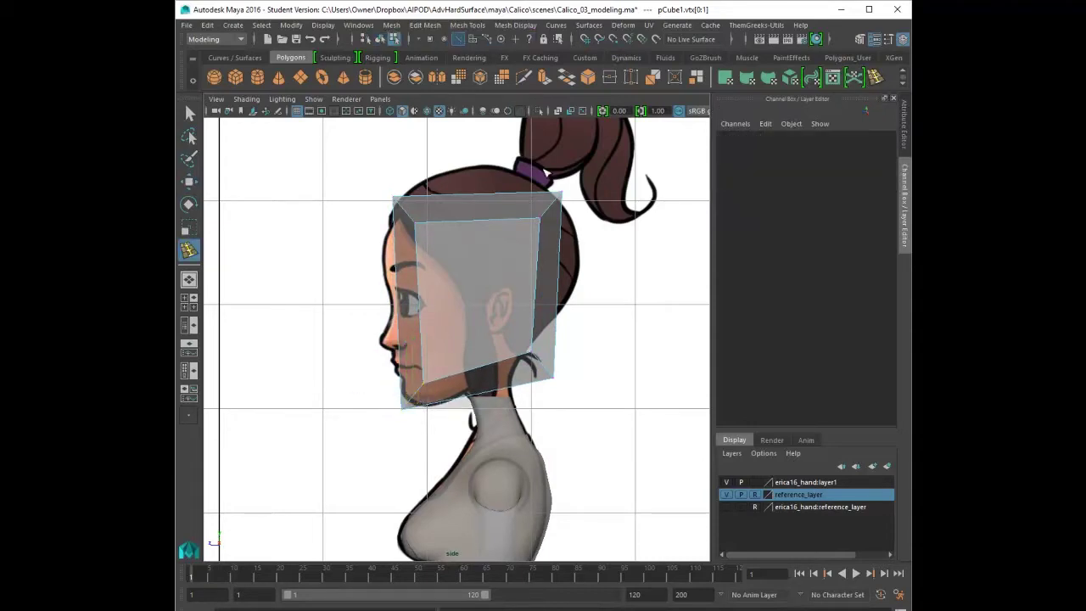
pyautogui.click(460, 222)
pyautogui.click(499, 218)
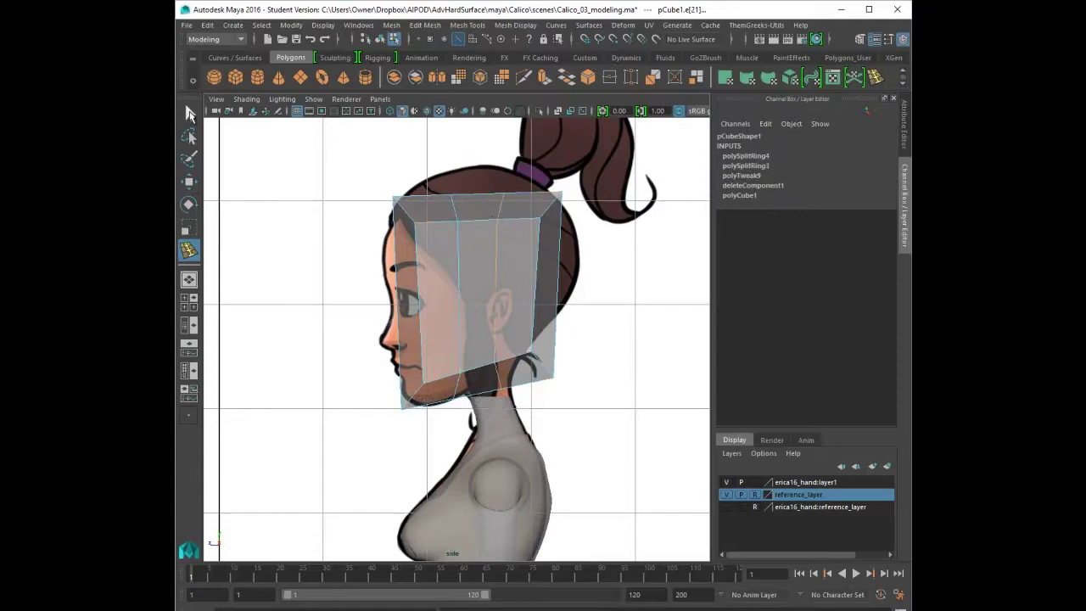
# - Raise the top vertices of the two new edge loops to the crown of the reference head
pyautogui.press('q')
pyautogui.moveTo(511, 265); pyautogui.dragTo(458, 261, button='right')
pyautogui.moveTo(434, 177); pyautogui.dragTo(524, 239)
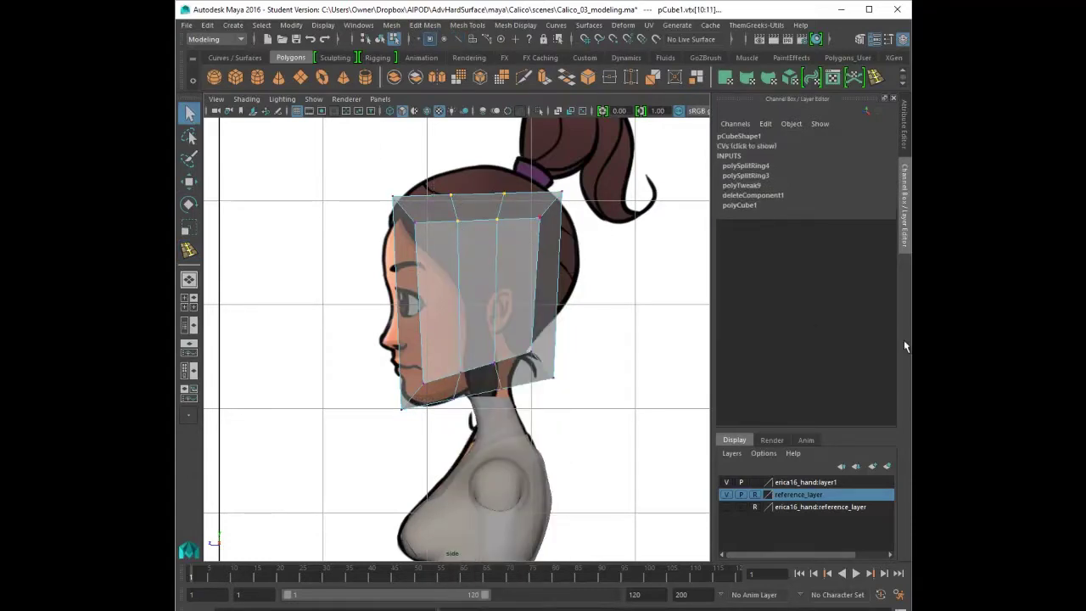
pyautogui.press('w')
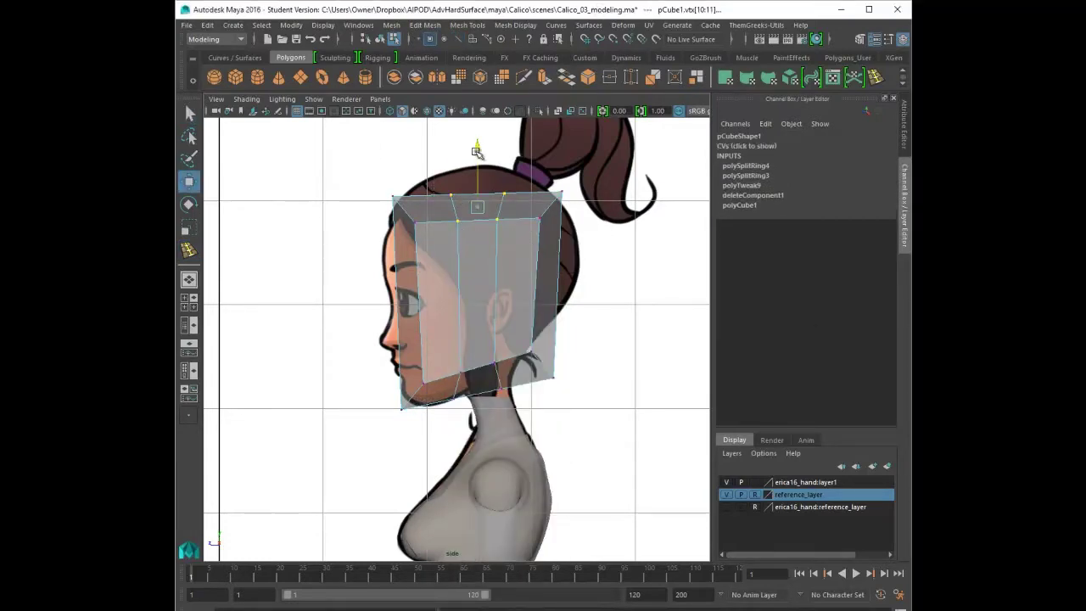
pyautogui.moveTo(479, 150); pyautogui.dragTo(480, 118)
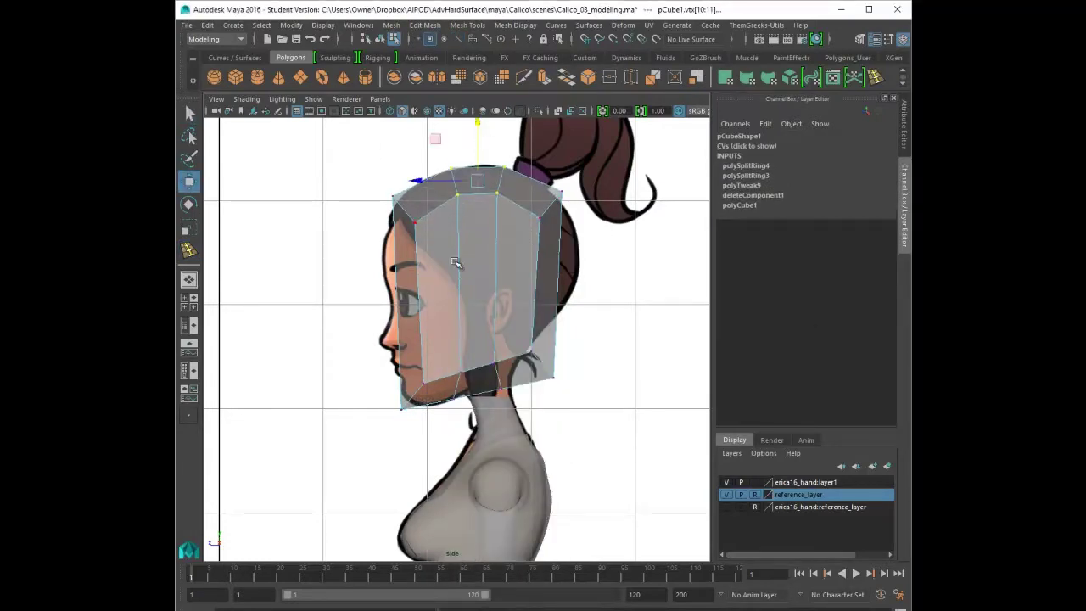
# - Insert two horizontal edge loops around the head block, one at brow height and one through the ear
pyautogui.click(189, 249)
pyautogui.keyDown('ctrl'); pyautogui.click(544, 269); pyautogui.keyUp('ctrl')
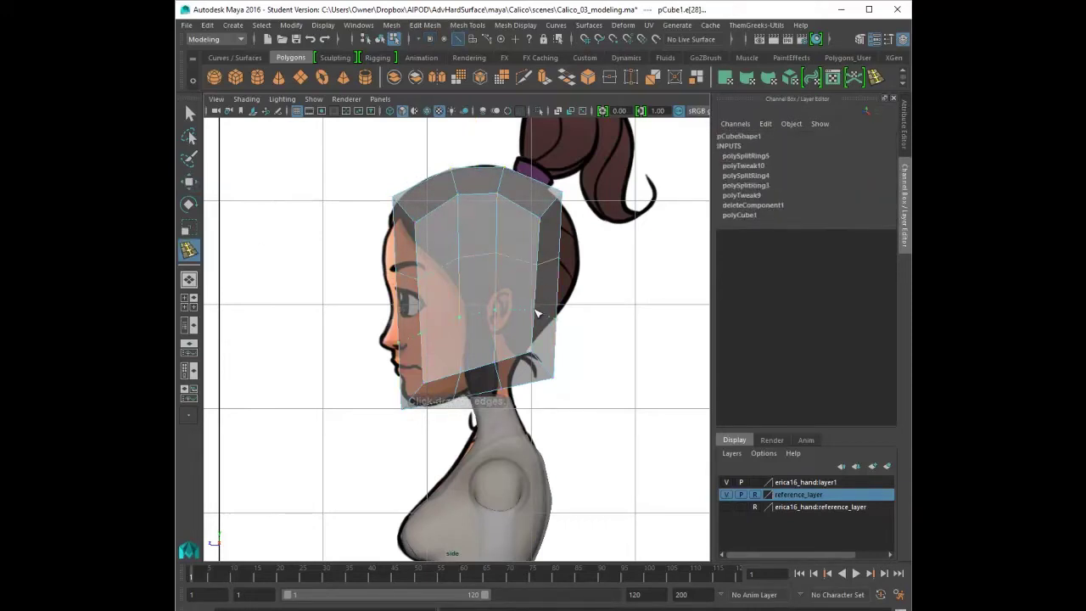
pyautogui.keyDown('ctrl'); pyautogui.click(538, 310); pyautogui.keyUp('ctrl')
pyautogui.press('q')
pyautogui.click(495, 283)
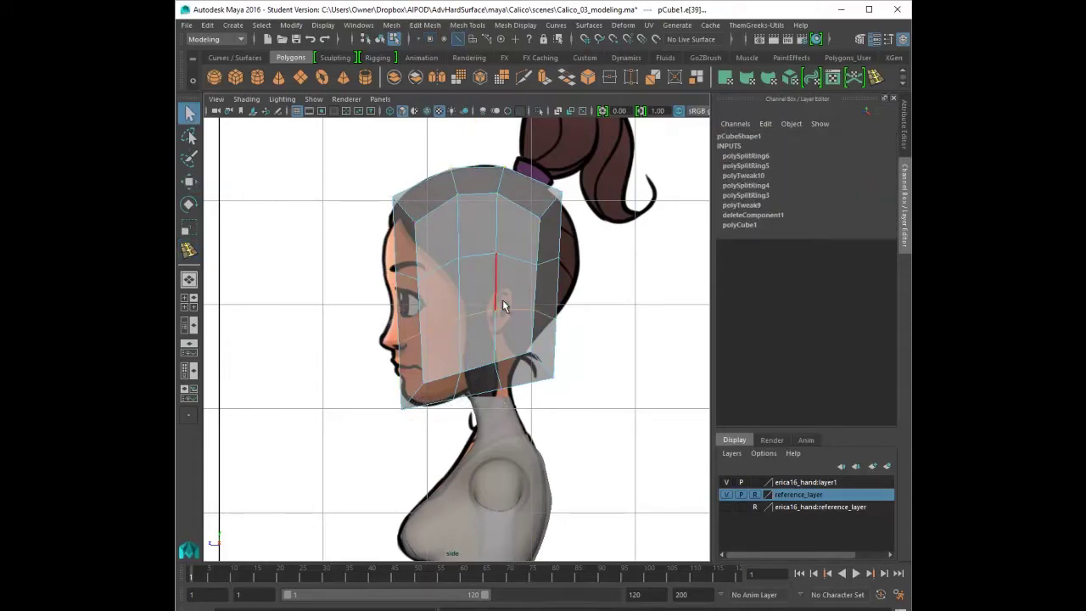
# - Move the upper back corner vertices in to the skull outline and the lower back vertices up along the nape
pyautogui.moveTo(569, 227); pyautogui.dragTo(529, 226, button='right')
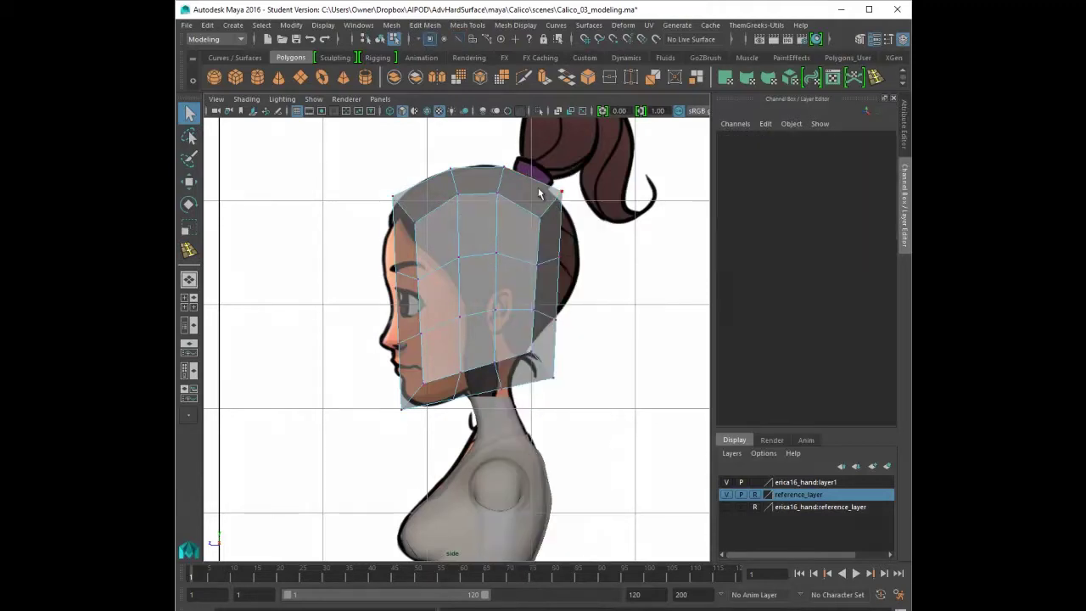
pyautogui.moveTo(533, 184); pyautogui.dragTo(571, 229)
pyautogui.press('w')
pyautogui.moveTo(552, 204); pyautogui.dragTo(550, 212)
pyautogui.moveTo(563, 395); pyautogui.dragTo(519, 339)
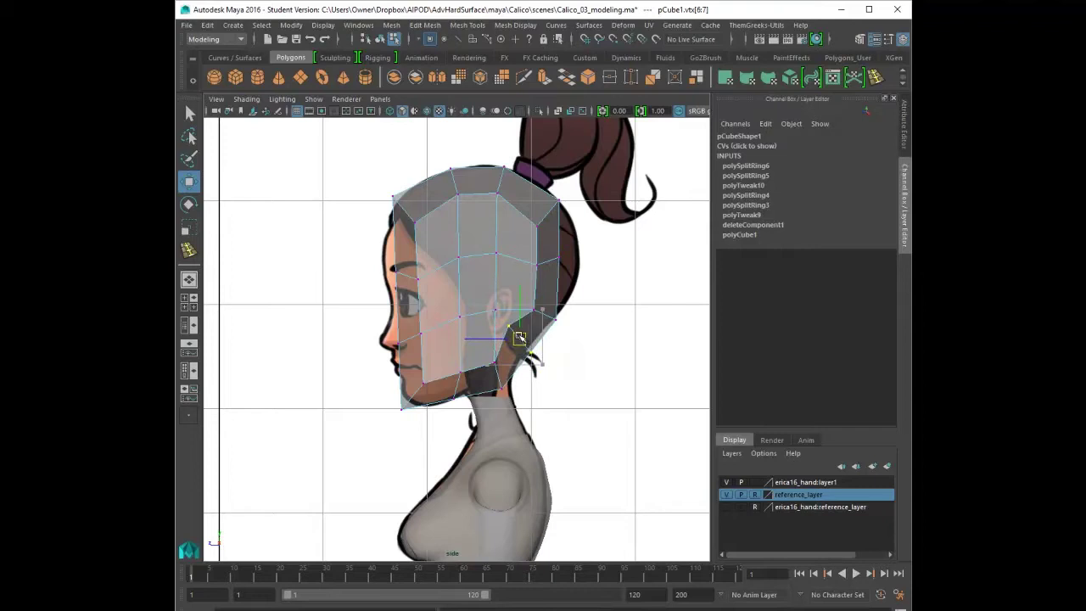
# - Fit the front vertices at brow and nose height to the face profile, and move the front loop's top vertices forward over the forehead
pyautogui.moveTo(388, 260)
pyautogui.mouseDown()
pyautogui.moveTo(425, 285)
pyautogui.moveTo(398, 279)
pyautogui.mouseUp()
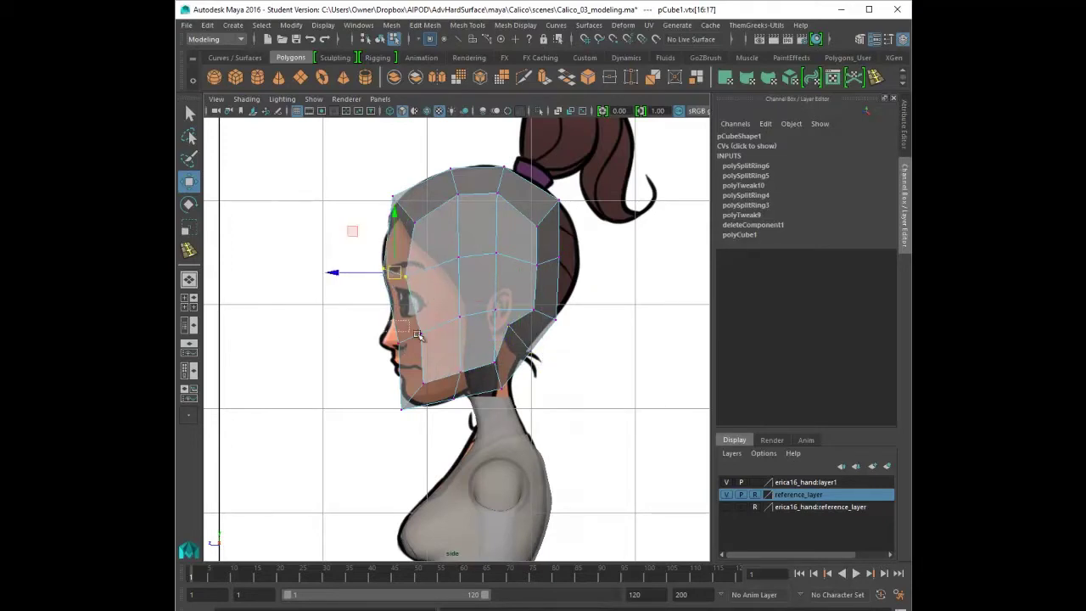
pyautogui.moveTo(417, 334); pyautogui.dragTo(427, 350)
pyautogui.moveTo(412, 342); pyautogui.dragTo(405, 346)
pyautogui.moveTo(441, 159); pyautogui.dragTo(469, 206)
pyautogui.moveTo(457, 184); pyautogui.dragTo(432, 194)
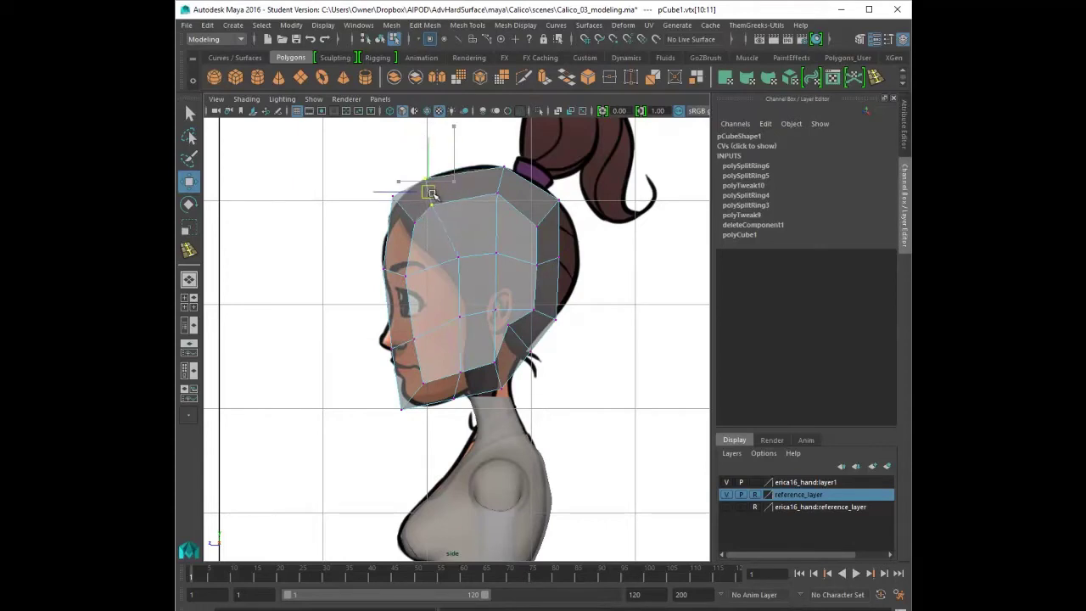
pyautogui.moveTo(419, 348); pyautogui.dragTo(419, 349)
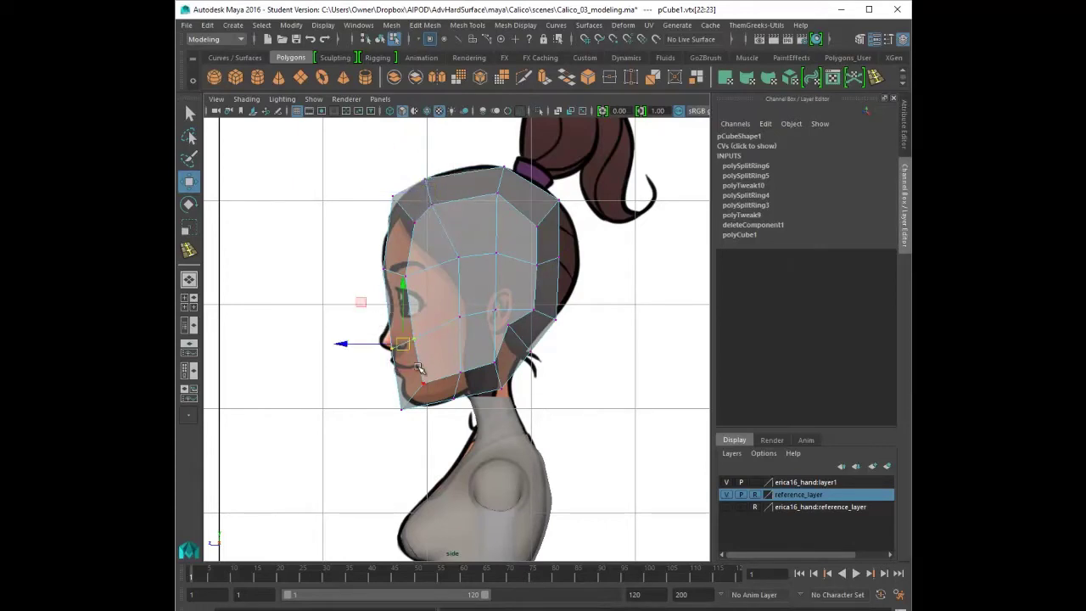
# - Pull the brow-height back vertices out to the back of the skull and fit the chin and mouth-level vertices to the profile
pyautogui.moveTo(547, 250); pyautogui.dragTo(575, 264)
pyautogui.click(401, 410)
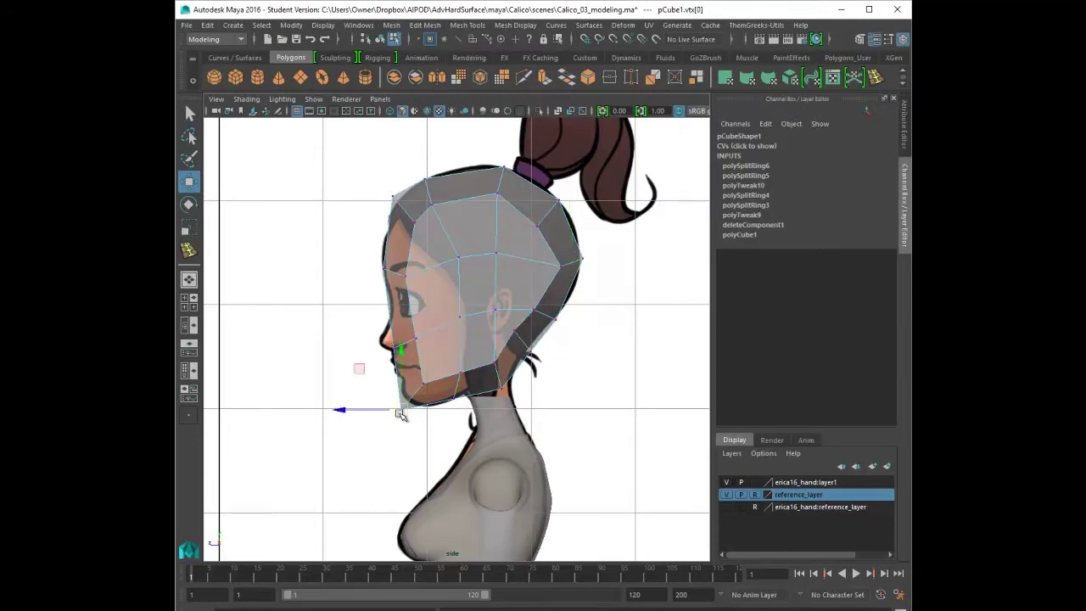
pyautogui.moveTo(400, 411); pyautogui.dragTo(434, 390)
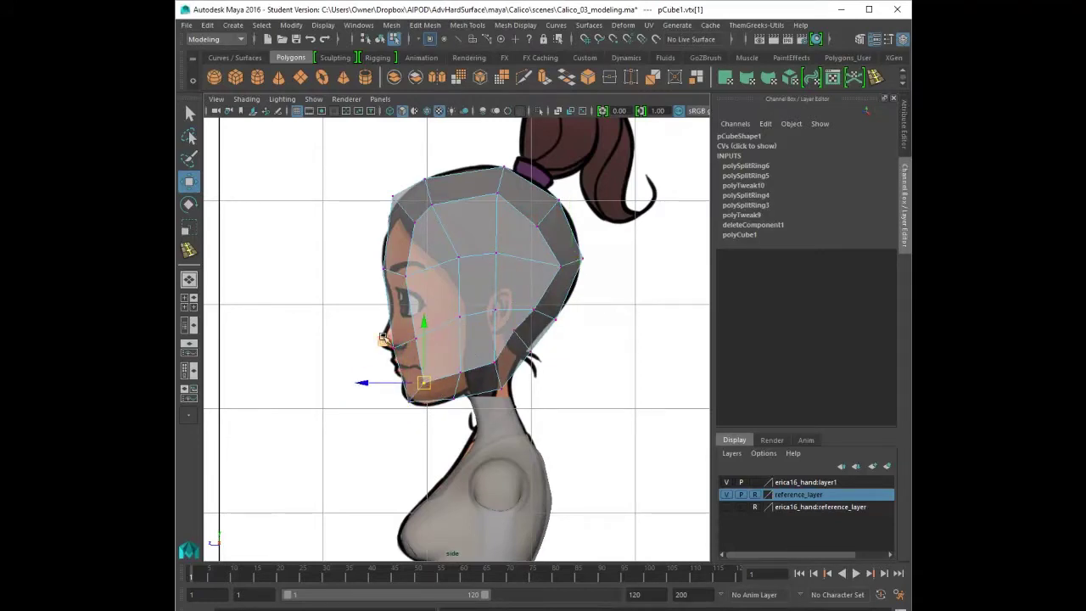
pyautogui.moveTo(381, 338); pyautogui.dragTo(411, 348)
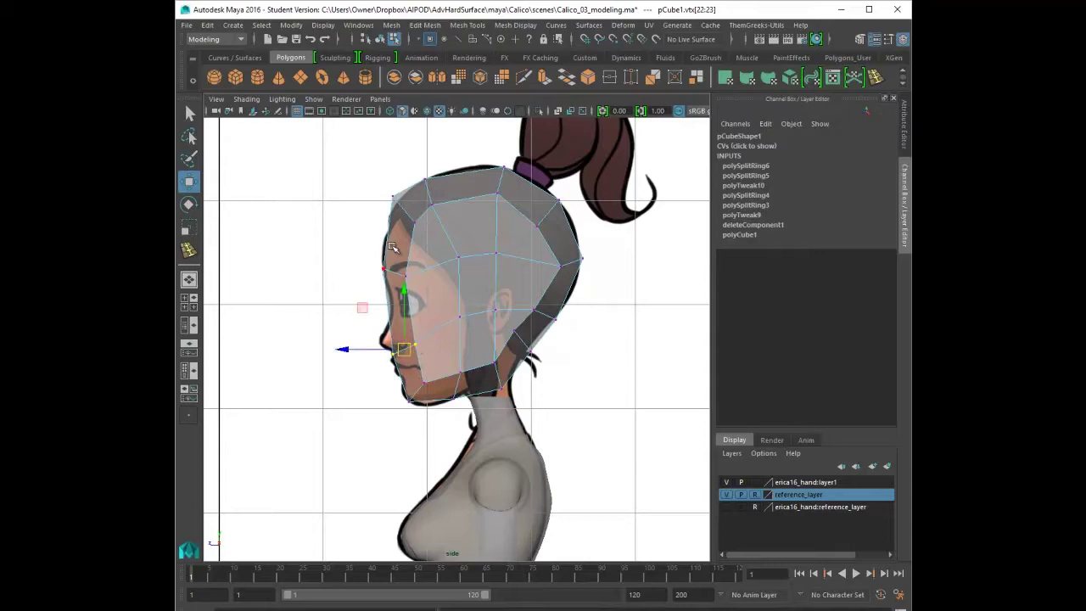
# - Adjust the side vertex at the brow and the upper front corner vertices to the curve of the reference forehead
pyautogui.click(405, 272)
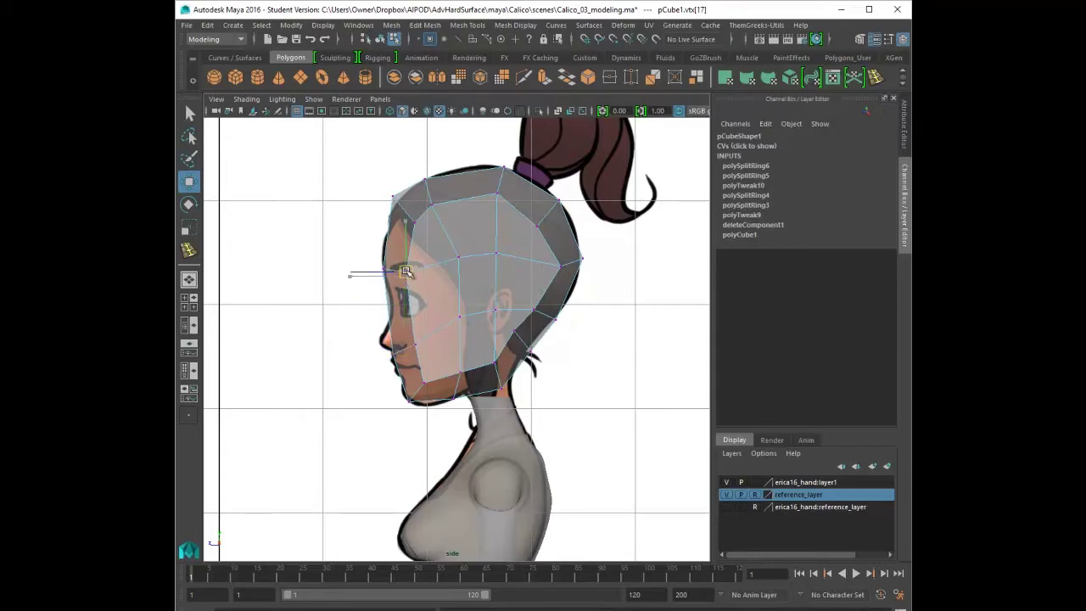
pyautogui.click(415, 222)
pyautogui.moveTo(415, 222); pyautogui.dragTo(397, 204)
pyautogui.click(394, 197)
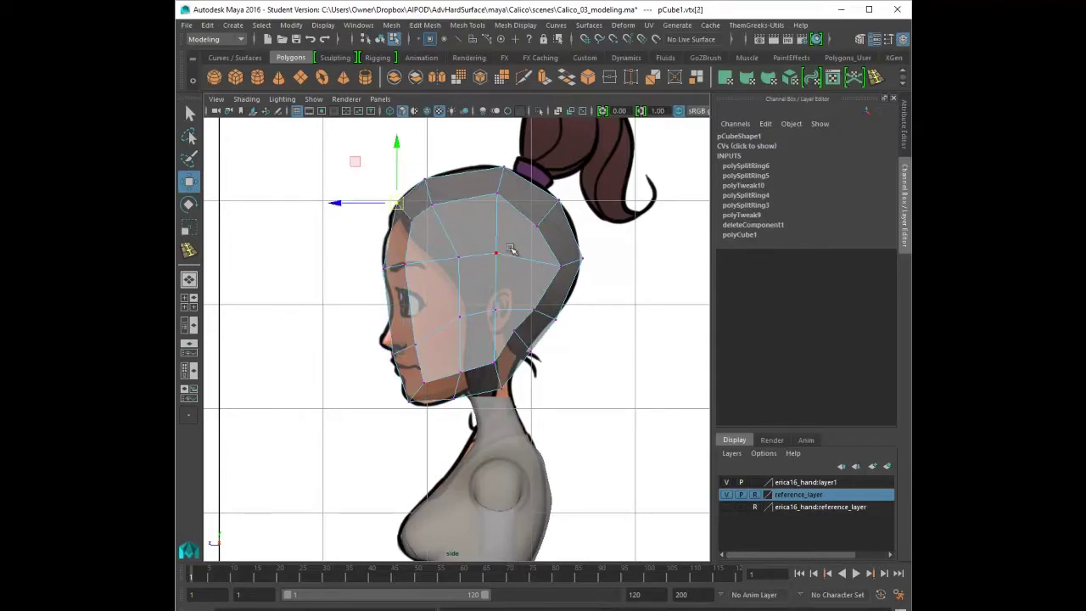
# - Shift the front vertical loop's vertices forward on the cheek and jaw in the side view
pyautogui.click(452, 256)
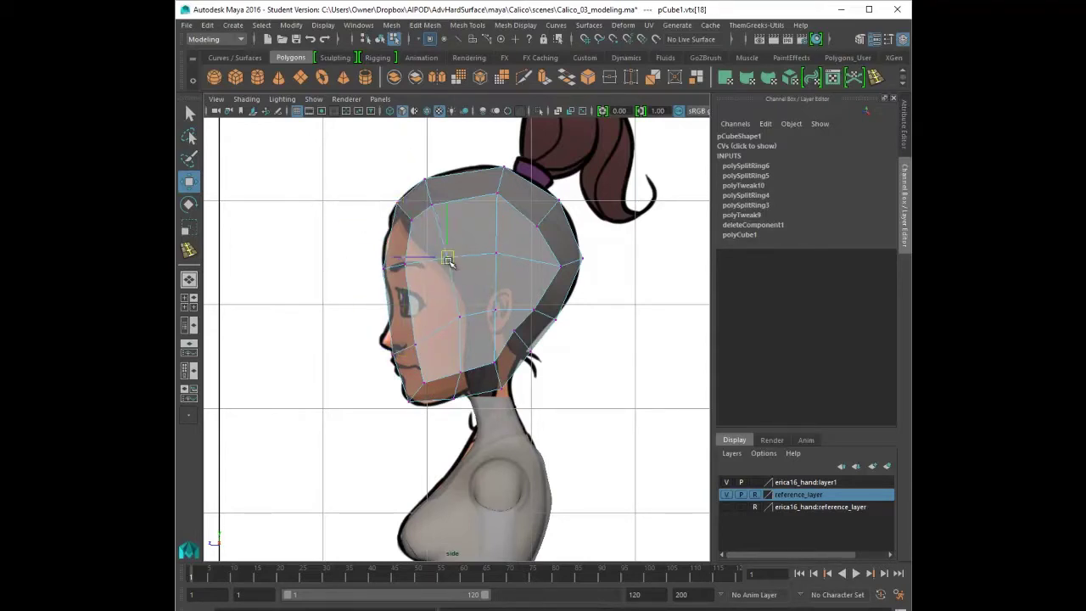
pyautogui.click(455, 373)
pyautogui.moveTo(439, 365); pyautogui.dragTo(473, 407)
pyautogui.moveTo(457, 386); pyautogui.dragTo(453, 387)
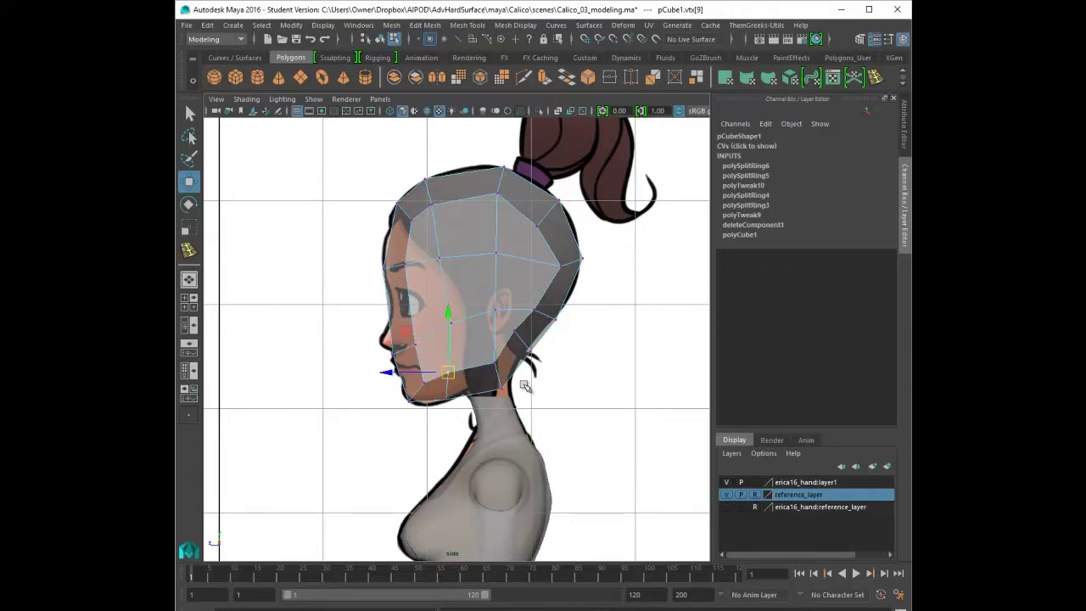
pyautogui.click(494, 364)
# - Select the faces on the side of the head around the ear and pull them outward along X in the front view
pyautogui.press('space')
pyautogui.press('space')
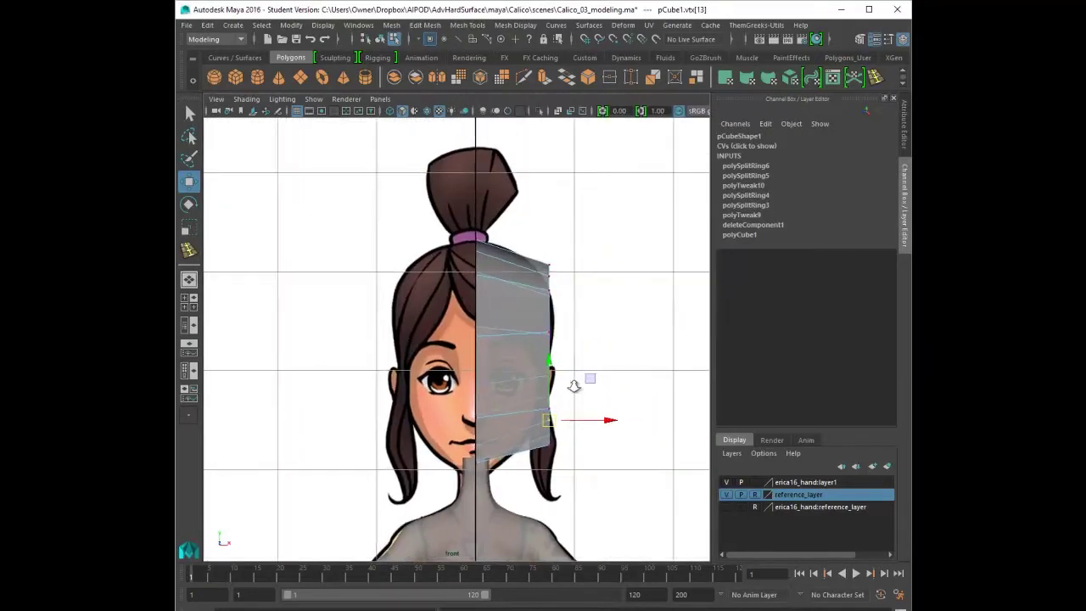
pyautogui.scroll(1, 573, 386)
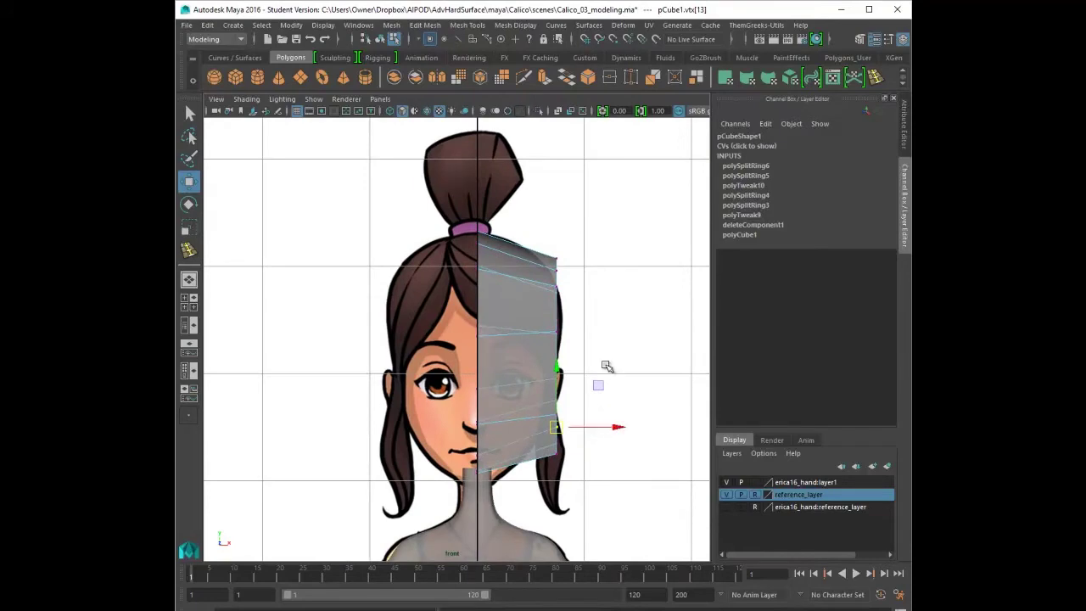
pyautogui.press('space')
pyautogui.keyDown('alt'); pyautogui.moveTo(693, 182); pyautogui.dragTo(620, 260); pyautogui.keyUp('alt')
pyautogui.moveTo(643, 204); pyautogui.dragTo(643, 235, button='right')
pyautogui.click(643, 207)
pyautogui.keyDown('alt'); pyautogui.moveTo(419, 459); pyautogui.dragTo(419, 422, button='middle'); pyautogui.keyUp('alt')
pyautogui.moveTo(437, 429); pyautogui.dragTo(453, 425)
pyautogui.scroll(2, 407, 467)
pyautogui.press('space')
pyautogui.scroll(2, 638, 293)
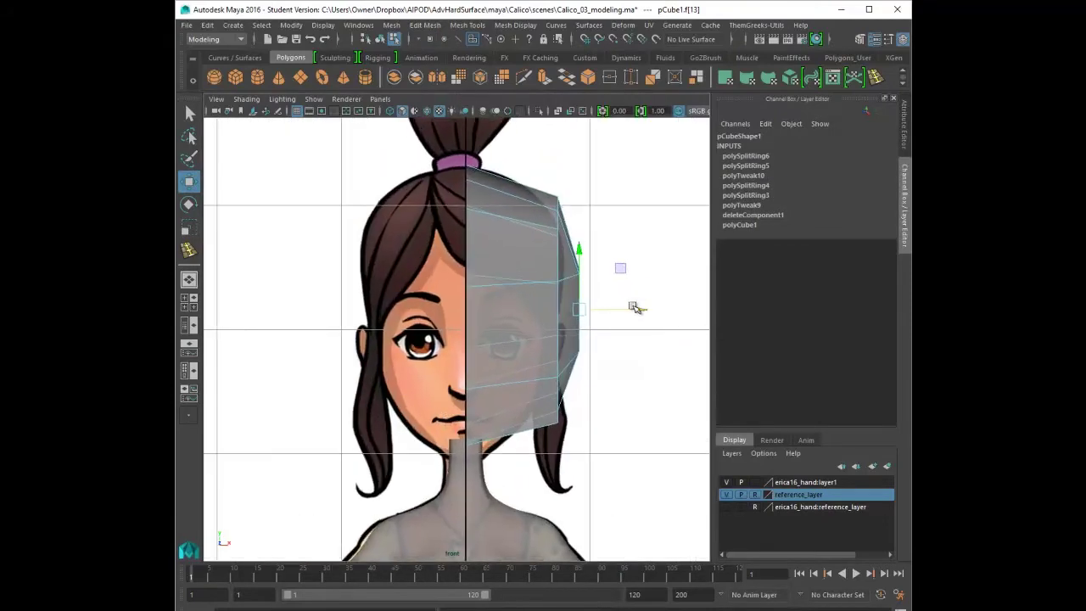
# - Move all the outer side vertices inward along X to match the head's width in the front reference
pyautogui.moveTo(545, 298); pyautogui.dragTo(485, 298, button='right')
pyautogui.moveTo(569, 215); pyautogui.dragTo(548, 189)
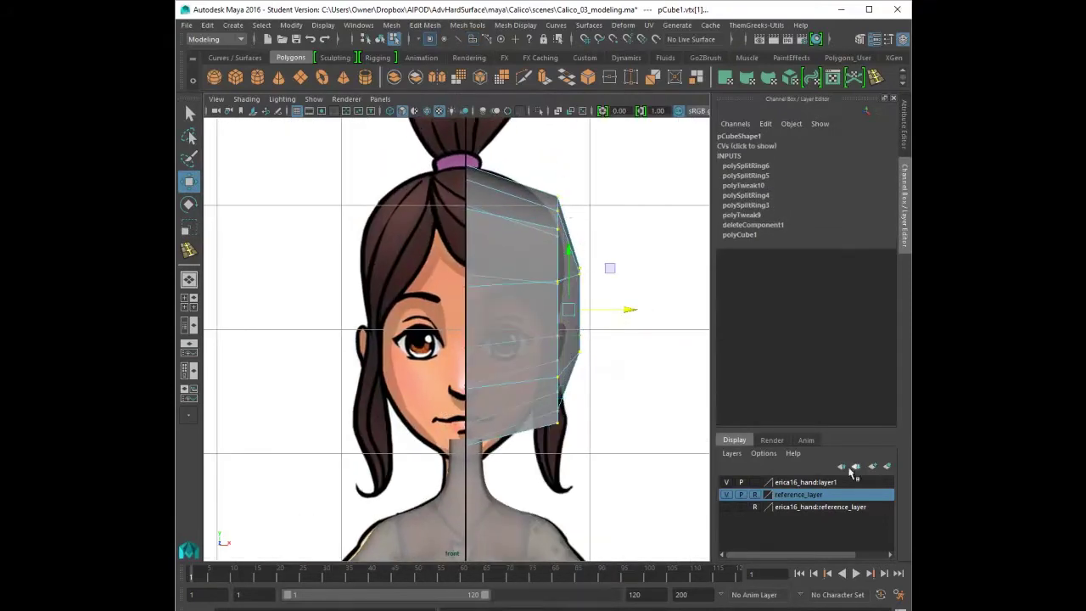
pyautogui.moveTo(630, 309); pyautogui.dragTo(609, 311)
# - Insert a vertical edge loop midway across the half head and scale it vertically to round the crown and jaw
pyautogui.press('y')
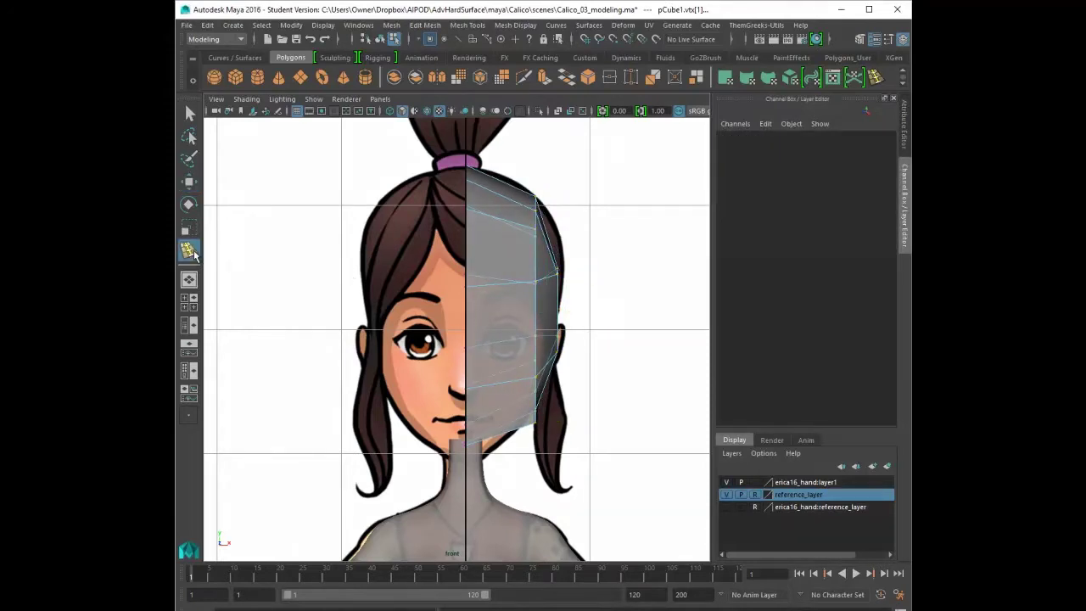
pyautogui.click(503, 221)
pyautogui.press('r')
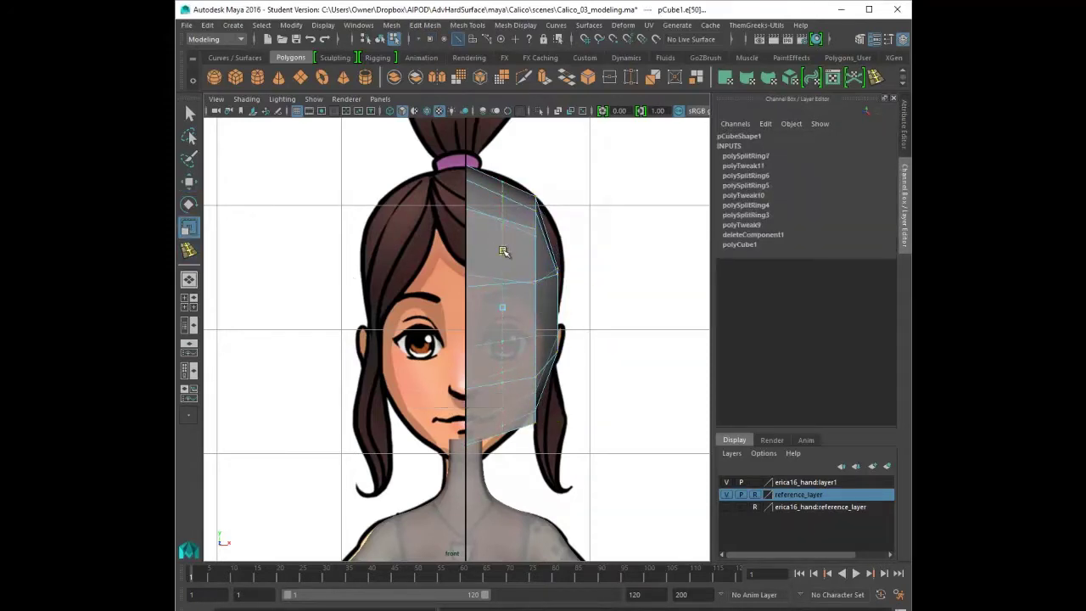
pyautogui.click(467, 328)
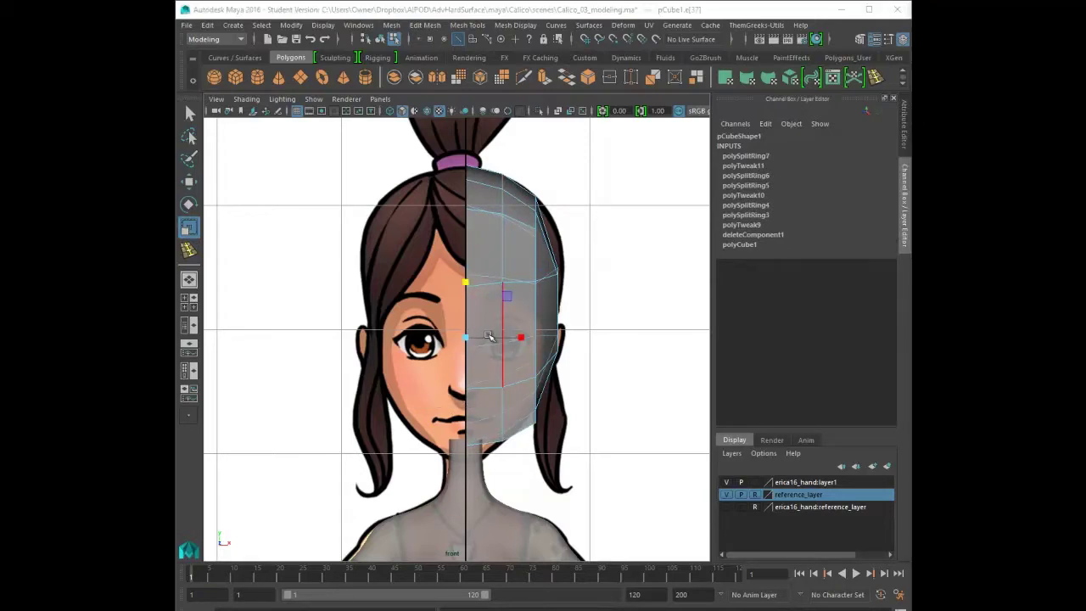
pyautogui.moveTo(482, 213); pyautogui.dragTo(484, 178, button='right')
pyautogui.doubleClick(467, 243)
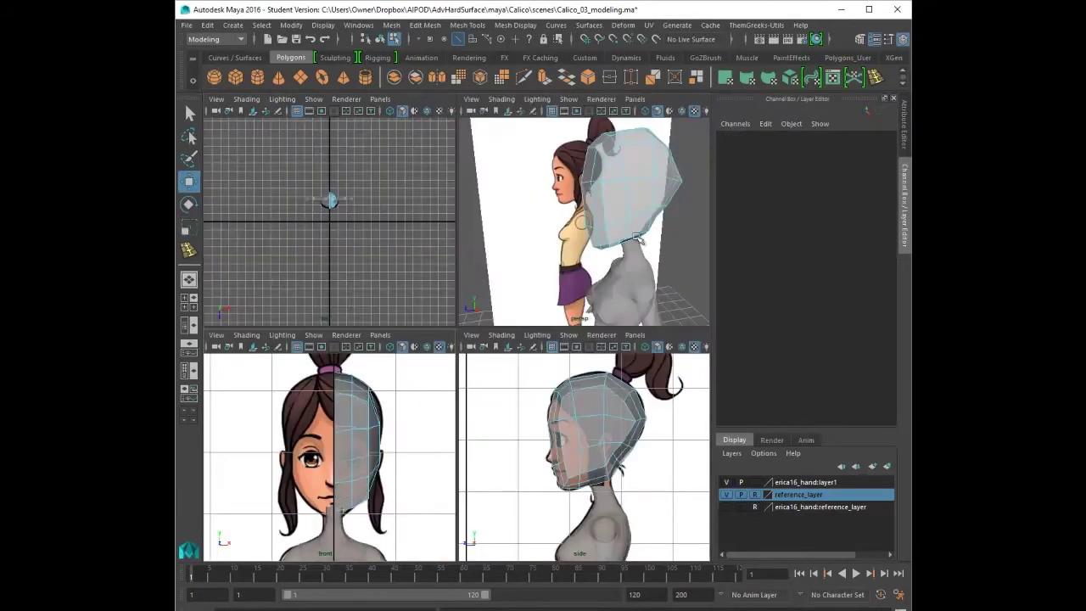
# - Insert a horizontal edge loop around the head between the brow and ear loops in the side view
pyautogui.keyDown('alt'); pyautogui.moveTo(638, 238); pyautogui.dragTo(666, 230); pyautogui.keyUp('alt')
pyautogui.press('space')
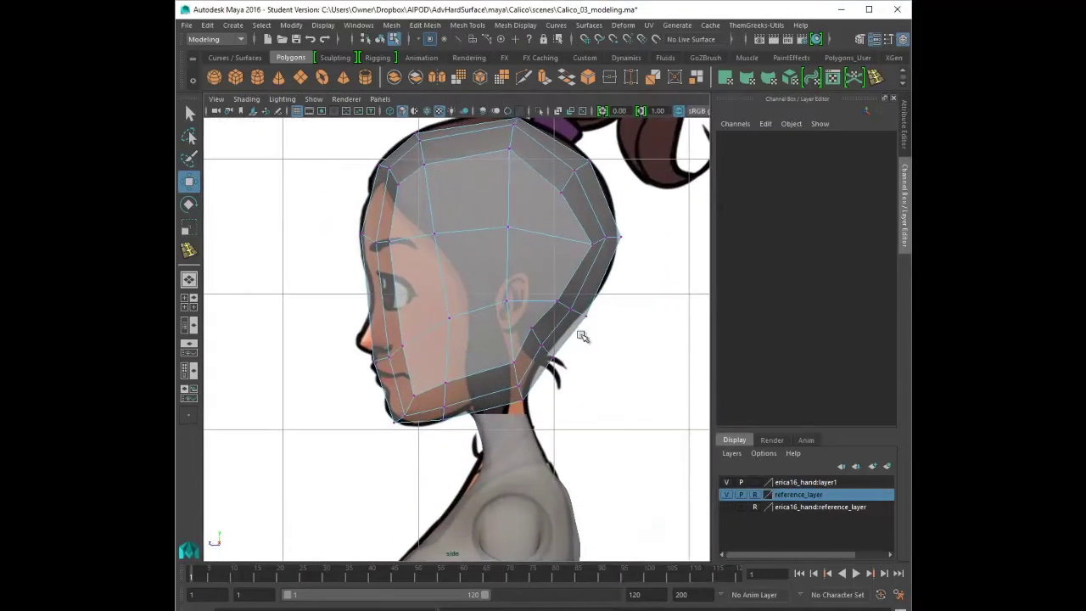
pyautogui.click(188, 249)
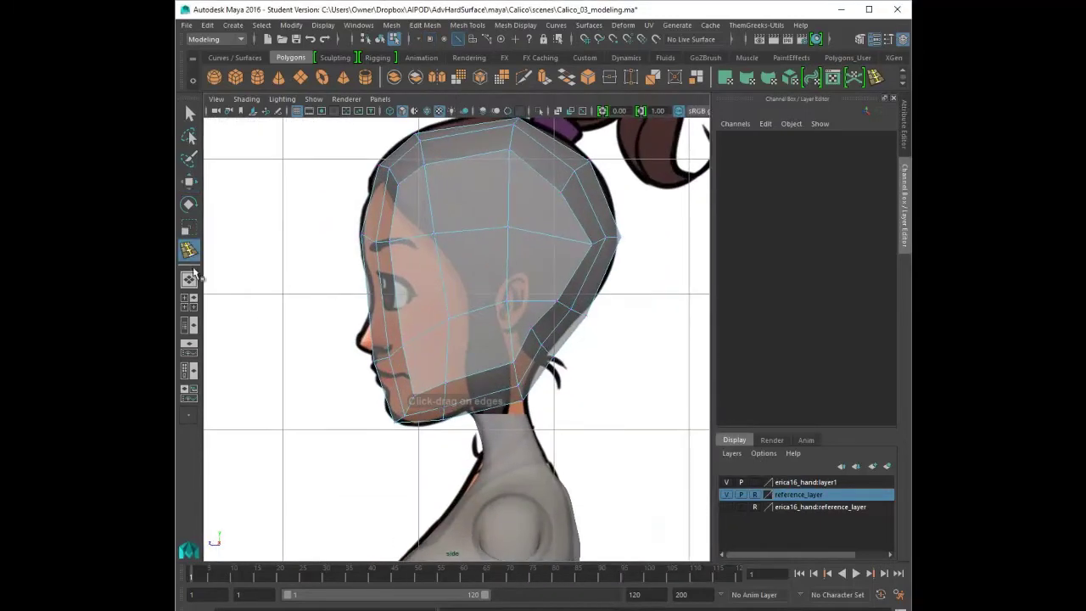
pyautogui.keyDown('ctrl'); pyautogui.click(401, 287); pyautogui.keyUp('ctrl')
# - Reposition the new loop's front vertices and the neighbouring brow vertices to follow the brow and eye profile
pyautogui.press('q')
pyautogui.moveTo(438, 289); pyautogui.dragTo(347, 276, button='right')
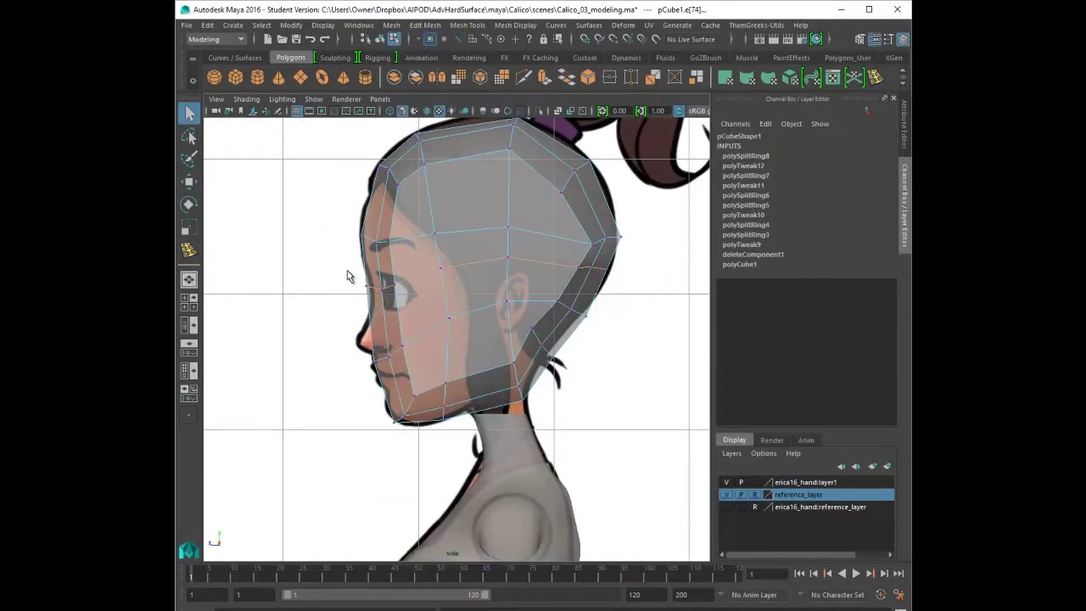
pyautogui.click(381, 268)
pyautogui.press('w')
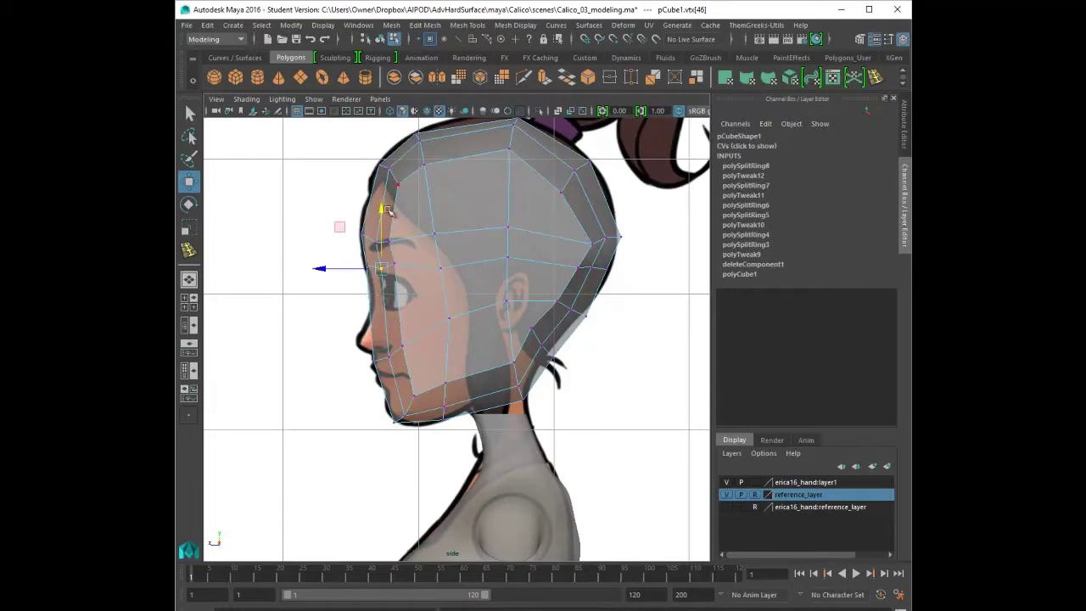
pyautogui.click(399, 270)
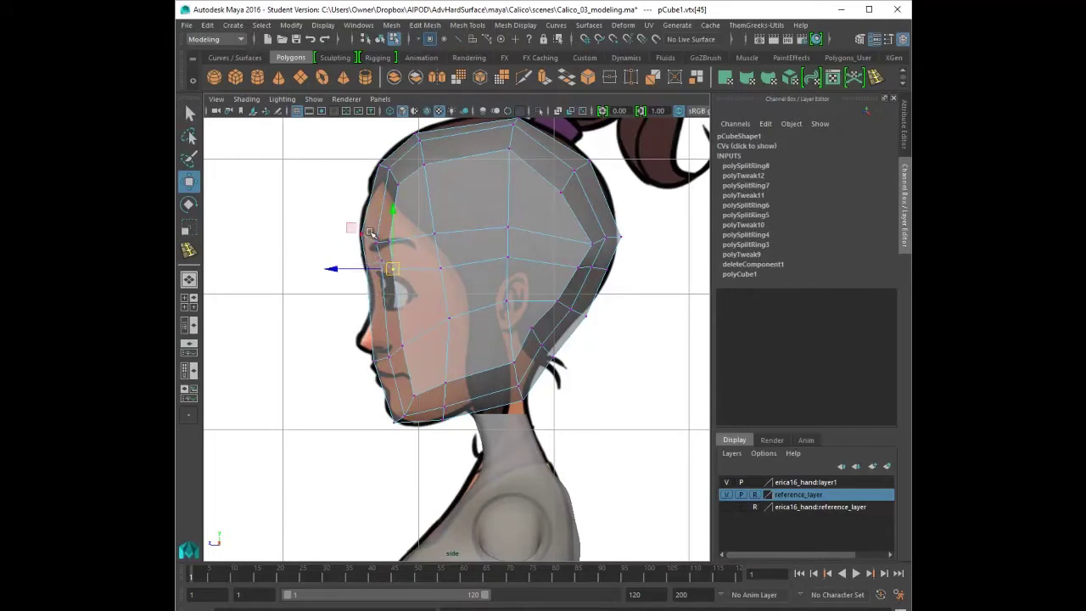
pyautogui.click(375, 241)
pyautogui.moveTo(376, 242); pyautogui.dragTo(375, 260)
pyautogui.click(381, 259)
# - Move the middle vertical loop's mouth, chin and forehead vertices closer to the face profile
pyautogui.click(388, 358)
pyautogui.moveTo(388, 357); pyautogui.dragTo(385, 356)
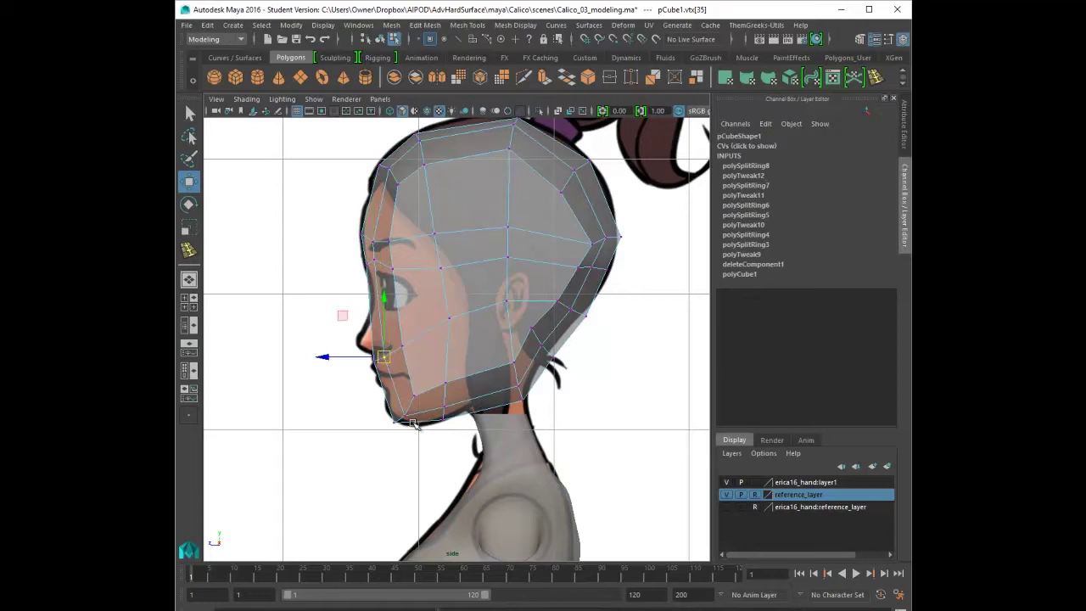
pyautogui.click(403, 416)
pyautogui.click(387, 169)
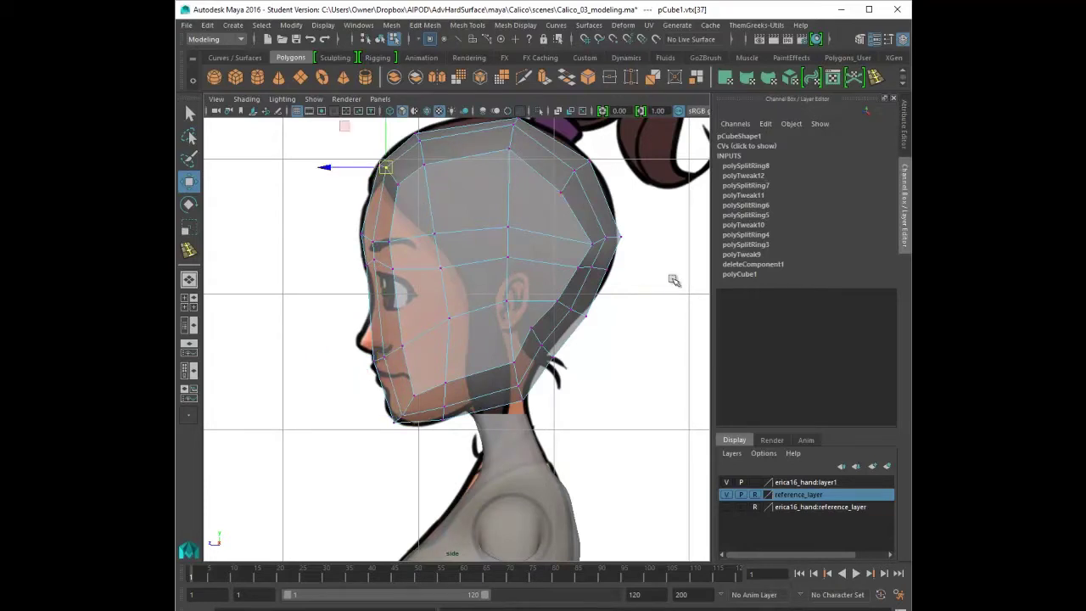
# - Move the middle vertical loop's vertices at the nape and back of the head out toward the skull outline
pyautogui.click(564, 305)
pyautogui.click(549, 350)
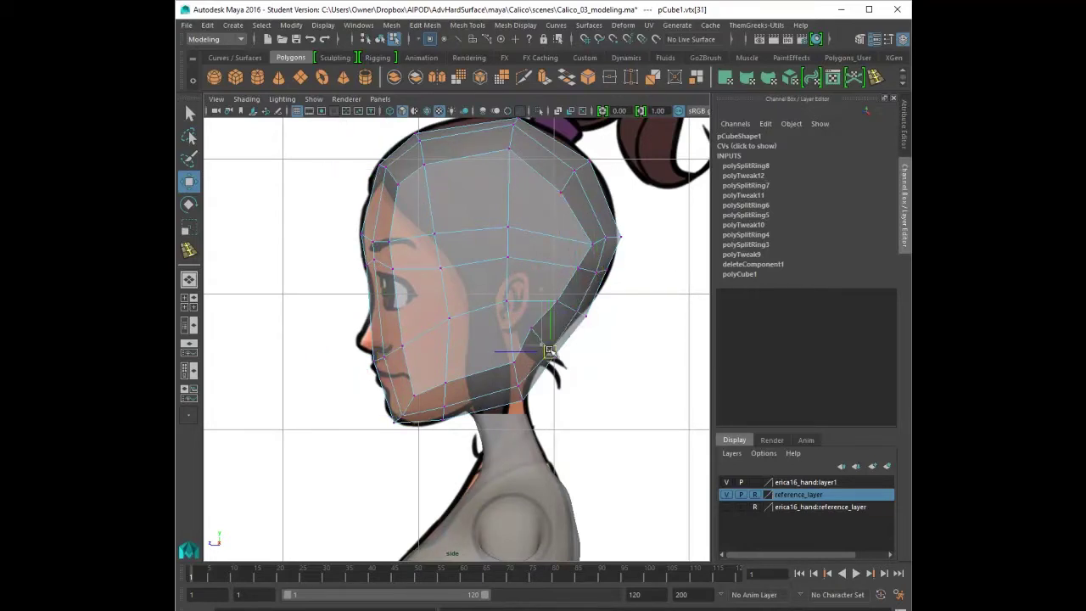
pyautogui.click(514, 380)
pyautogui.click(578, 166)
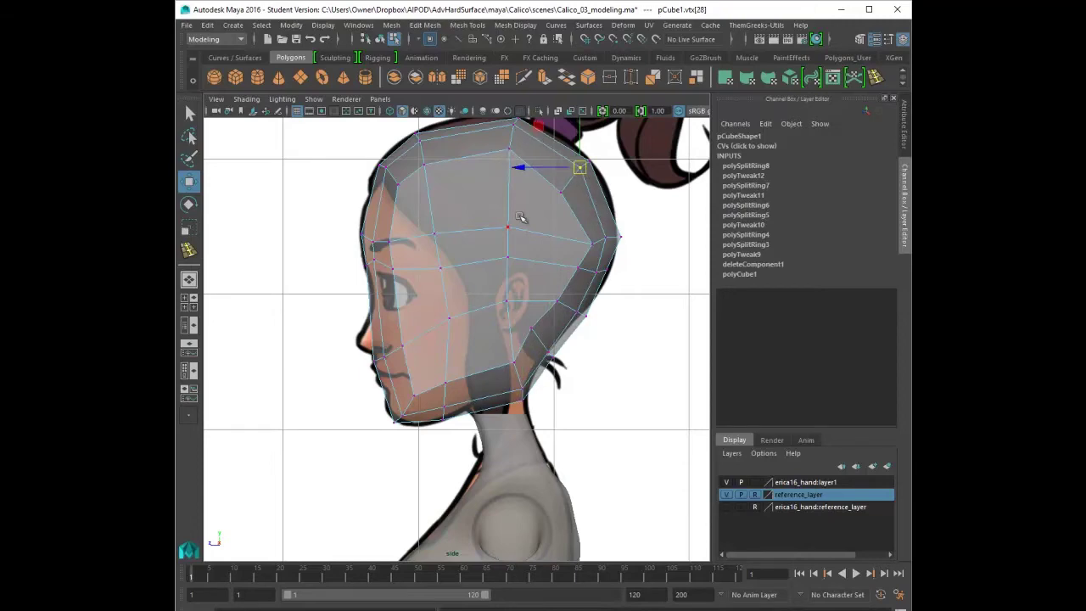
# - Insert a vertical edge loop through the side of the face, between the front corner and the front vertical loop
pyautogui.press('space')
pyautogui.press('space')
pyautogui.moveTo(560, 254)
pyautogui.keyDown('alt'); pyautogui.mouseDown()
pyautogui.moveTo(597, 239)
pyautogui.moveTo(543, 255)
pyautogui.moveTo(564, 250)
pyautogui.mouseUp(); pyautogui.keyUp('alt')
pyautogui.press('space')
pyautogui.press('space')
pyautogui.scroll(1, 478, 302)
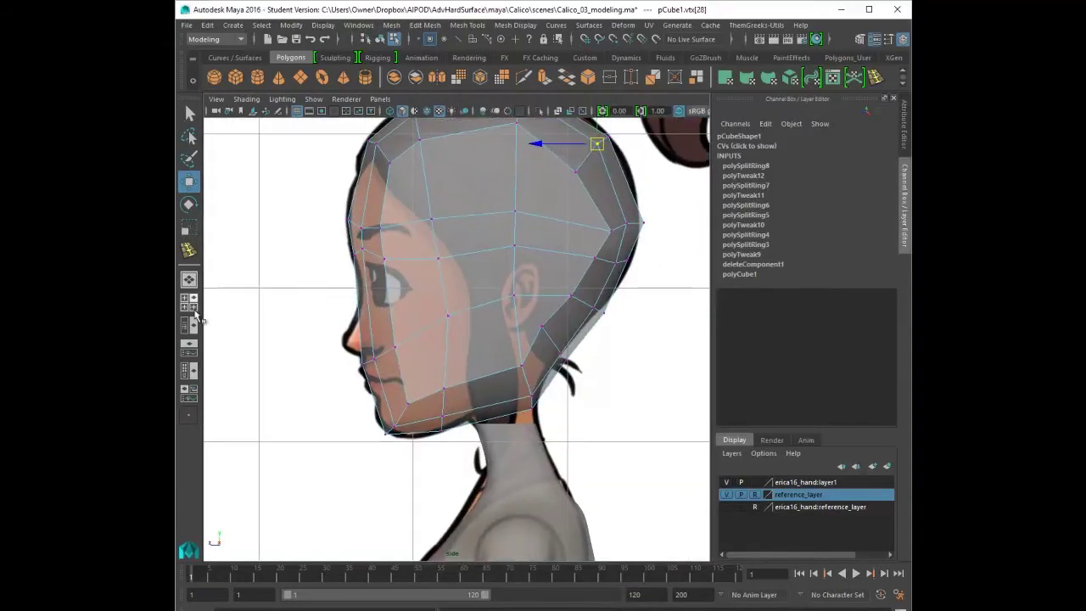
pyautogui.click(188, 250)
pyautogui.click(415, 222)
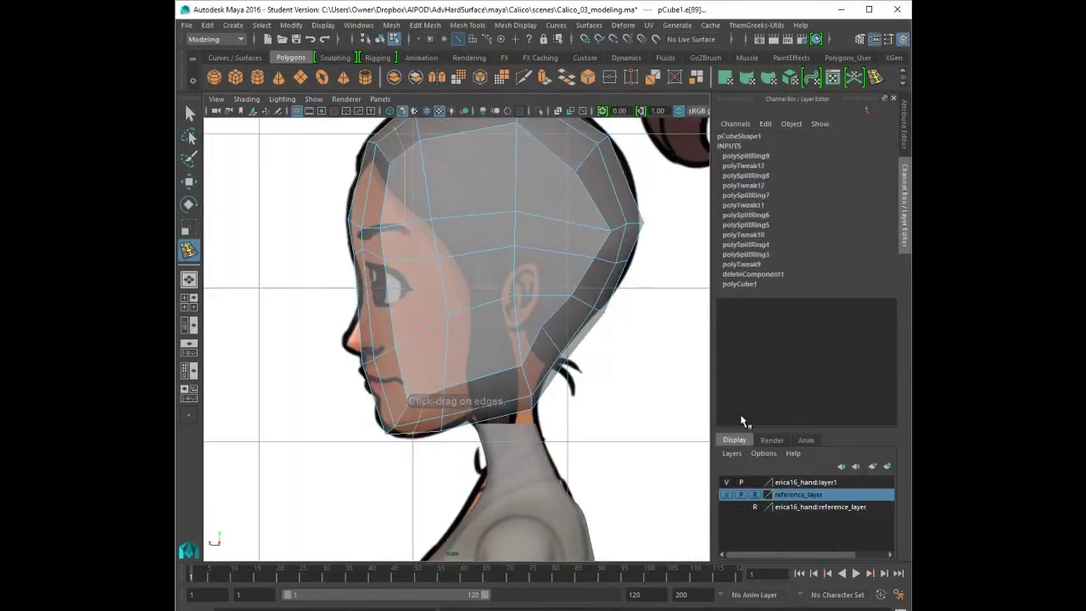
pyautogui.keyDown('alt'); pyautogui.moveTo(439, 188); pyautogui.dragTo(466, 247, button='middle'); pyautogui.keyUp('alt')
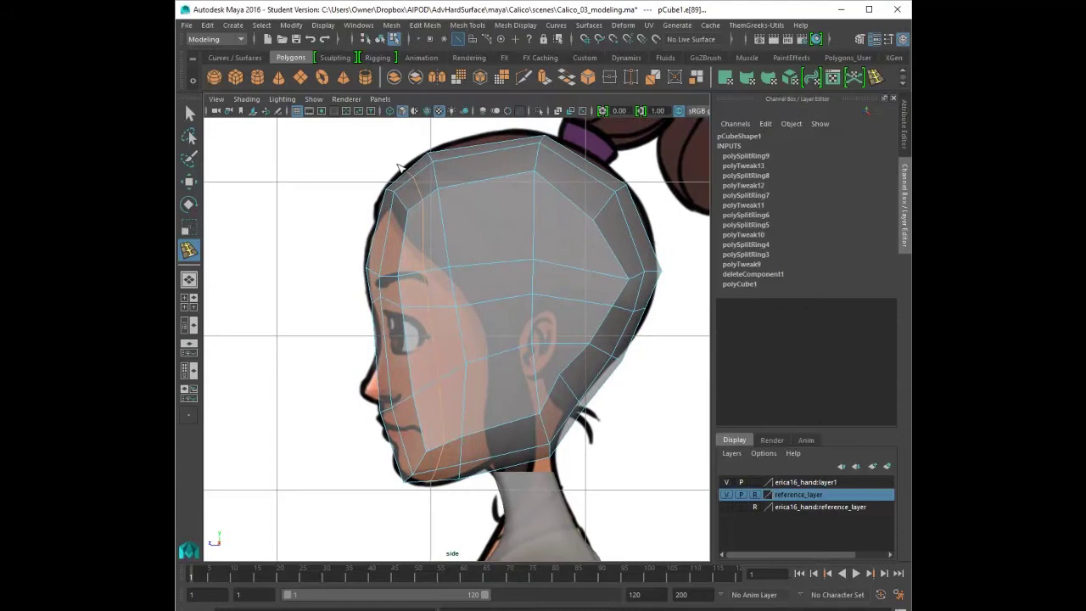
# - Move the new loop's top vertices and the neighbouring crown vertices to round the forehead in the side view
pyautogui.press('q')
pyautogui.moveTo(504, 190); pyautogui.dragTo(450, 190, button='right')
pyautogui.press('w')
pyautogui.moveTo(400, 168)
pyautogui.mouseDown()
pyautogui.moveTo(419, 185)
pyautogui.moveTo(402, 172)
pyautogui.moveTo(384, 182)
pyautogui.mouseUp()
pyautogui.moveTo(391, 191); pyautogui.dragTo(383, 194)
pyautogui.moveTo(400, 206); pyautogui.dragTo(428, 205)
pyautogui.moveTo(426, 200); pyautogui.dragTo(422, 201)
pyautogui.click(440, 189)
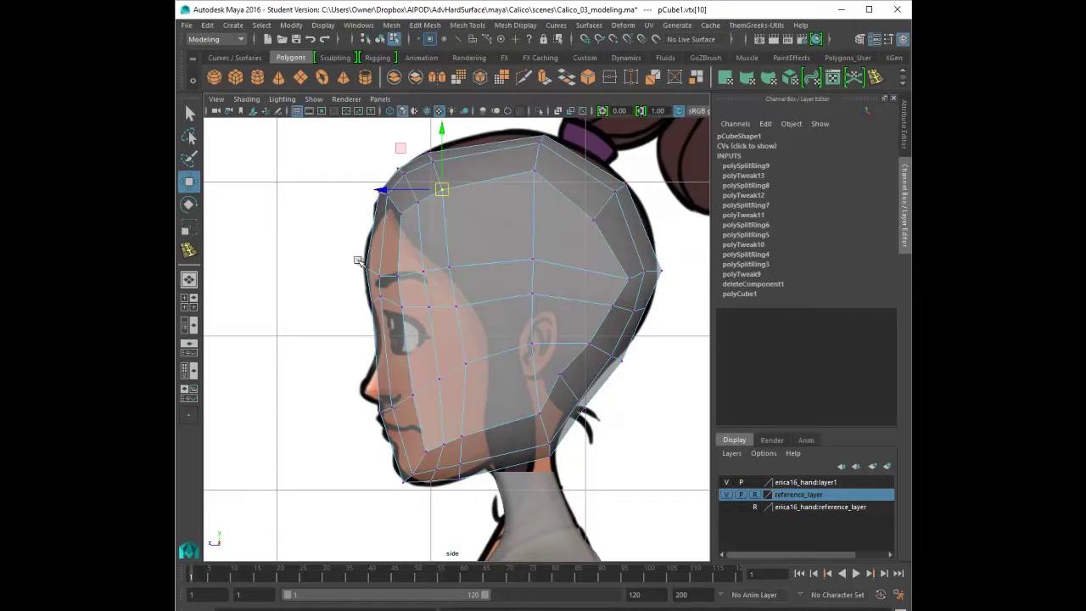
# - Lower the brow row's vertices between the centerline and the face's front corner to eye level in the front view
pyautogui.click(360, 263)
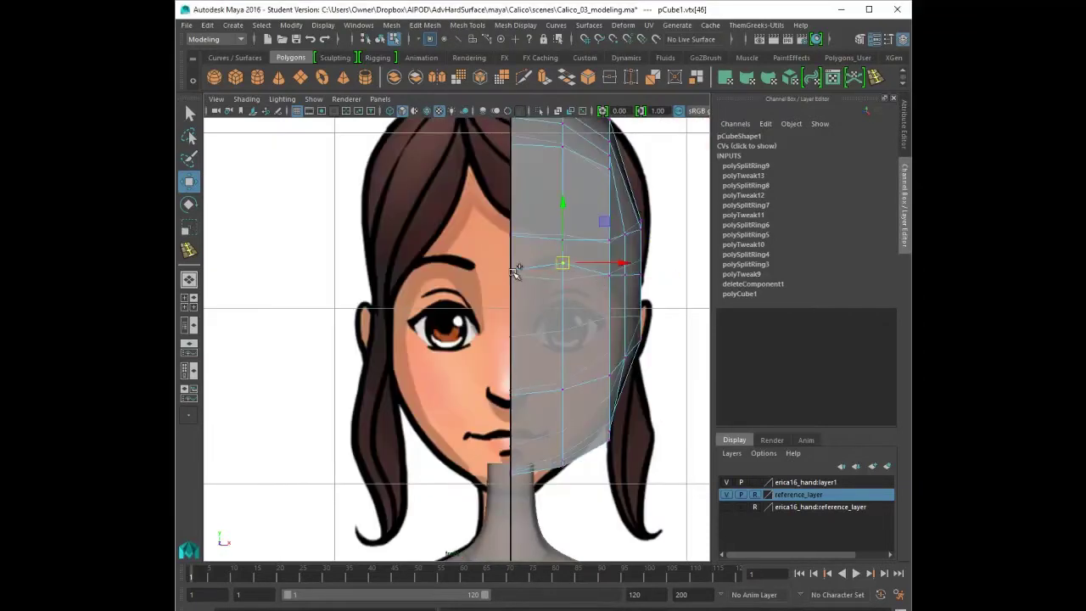
pyautogui.keyDown('shift'); pyautogui.click(513, 272); pyautogui.keyUp('shift')
pyautogui.moveTo(535, 202); pyautogui.dragTo(528, 228)
pyautogui.click(607, 274)
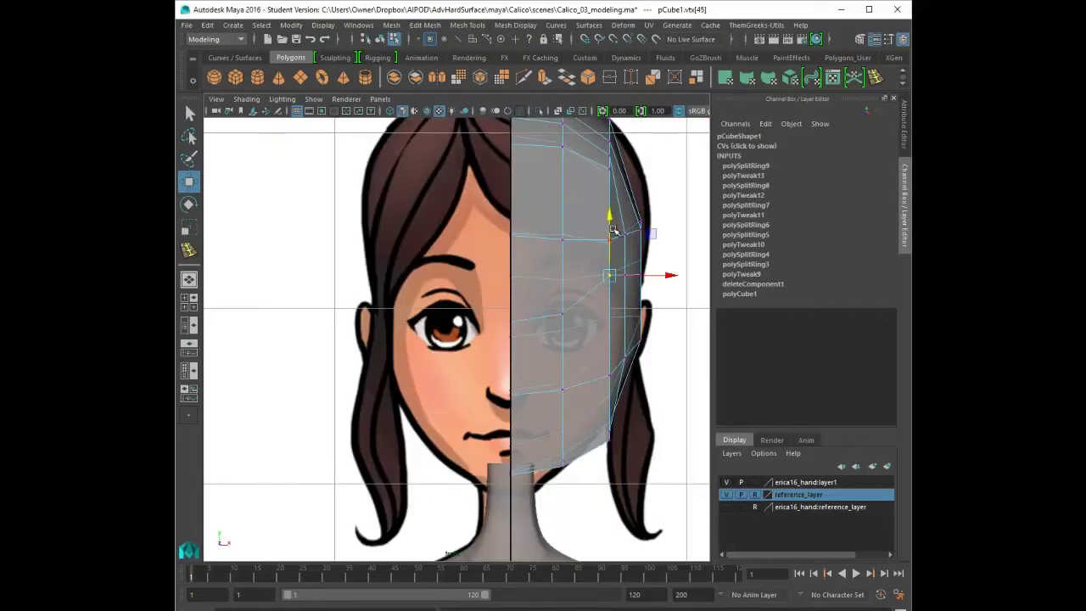
pyautogui.moveTo(608, 223); pyautogui.dragTo(601, 264)
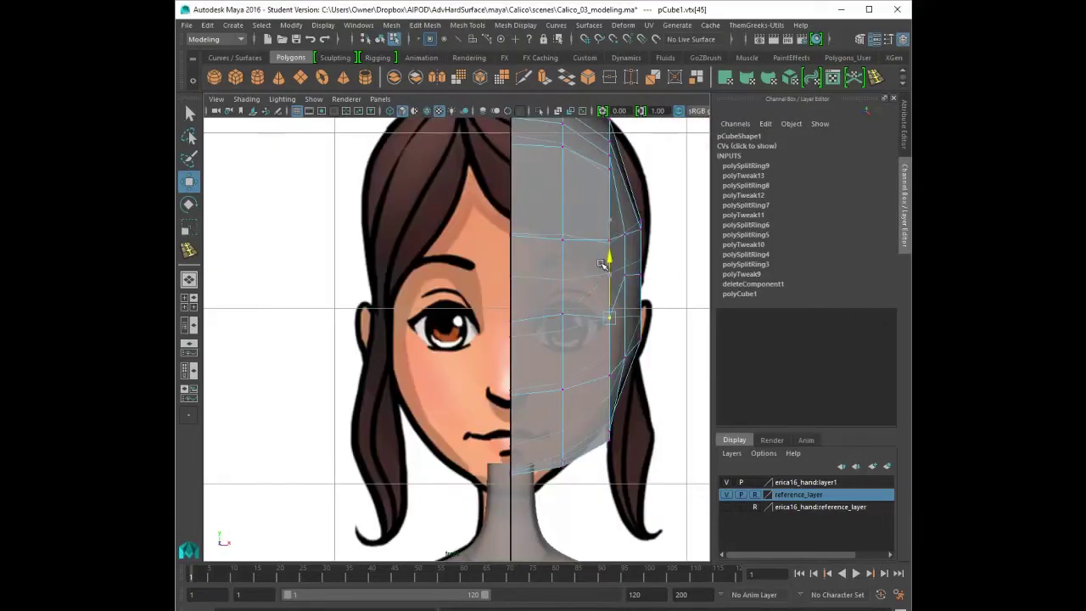
# - Move the front vertical loop's eye, forehead and cheek vertices inward toward the nose so the loop passes inside the eye
pyautogui.click(561, 318)
pyautogui.moveTo(561, 318); pyautogui.dragTo(528, 315)
pyautogui.click(561, 240)
pyautogui.moveTo(562, 240); pyautogui.dragTo(540, 233)
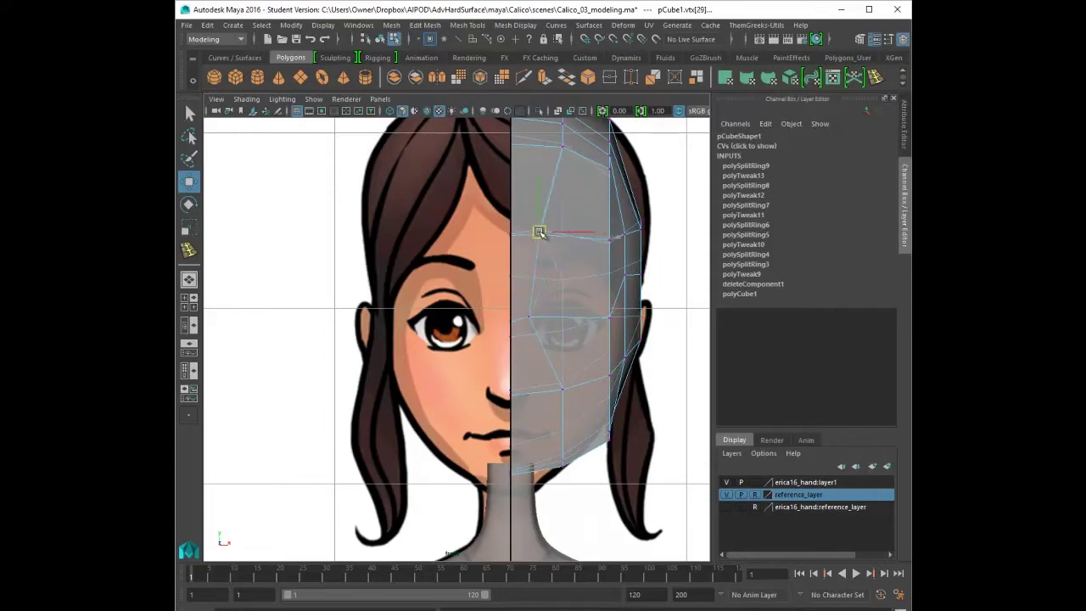
pyautogui.click(562, 387)
pyautogui.moveTo(562, 388); pyautogui.dragTo(536, 392)
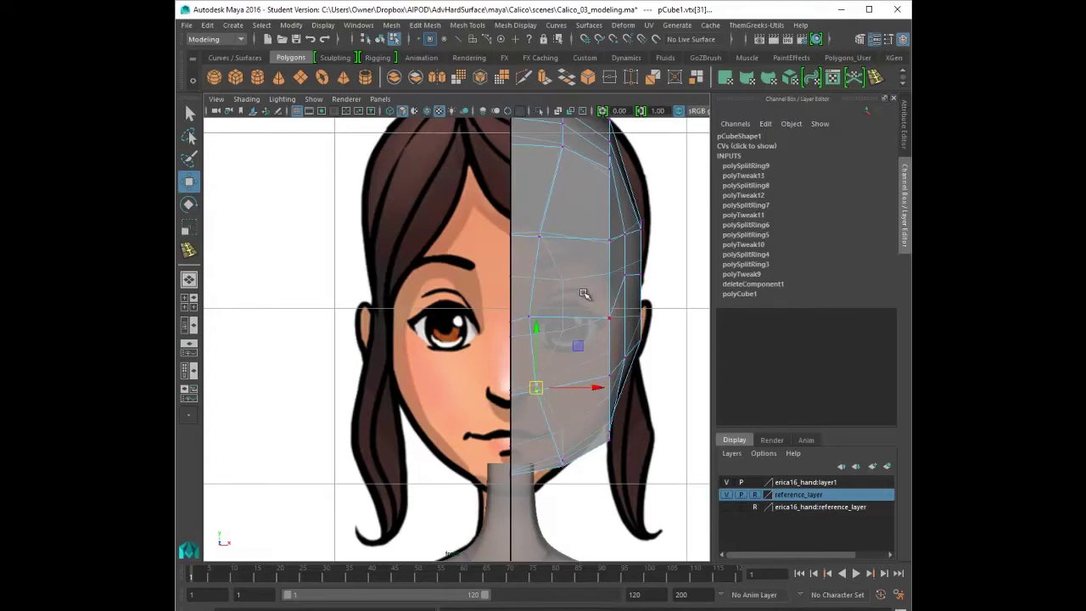
# - Shift the front loop's crown vertices inward and adjust the temple and side vertices toward the front head outline
pyautogui.keyDown('alt'); pyautogui.moveTo(582, 159); pyautogui.dragTo(582, 204, button='middle'); pyautogui.keyUp('alt')
pyautogui.click(554, 162)
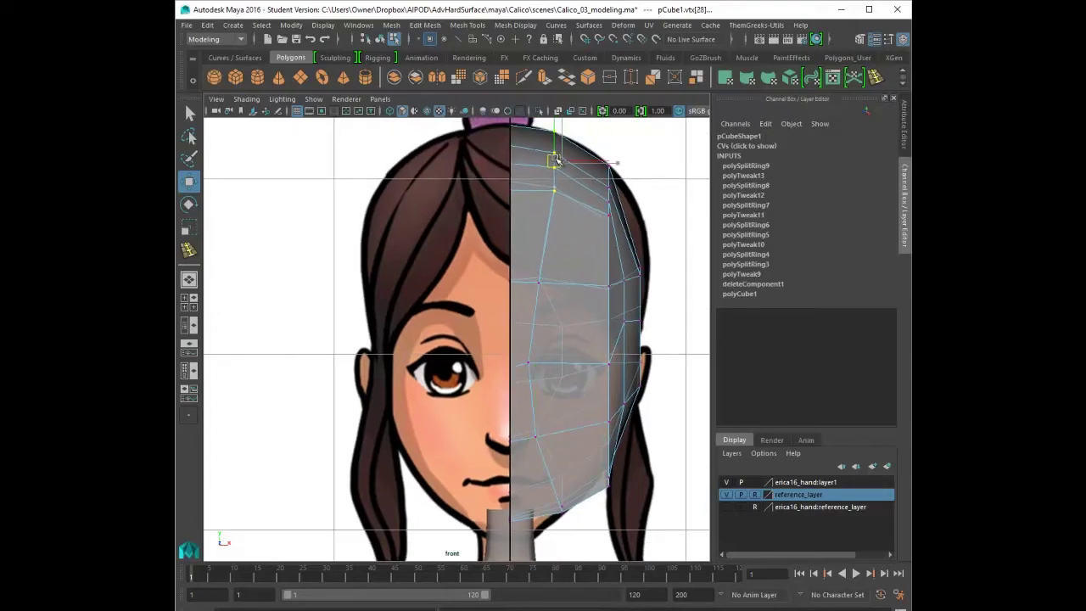
pyautogui.keyDown('alt'); pyautogui.moveTo(655, 290); pyautogui.dragTo(653, 290, button='middle'); pyautogui.keyUp('alt')
pyautogui.moveTo(653, 290); pyautogui.dragTo(629, 276)
pyautogui.click(625, 322)
pyautogui.click(625, 404)
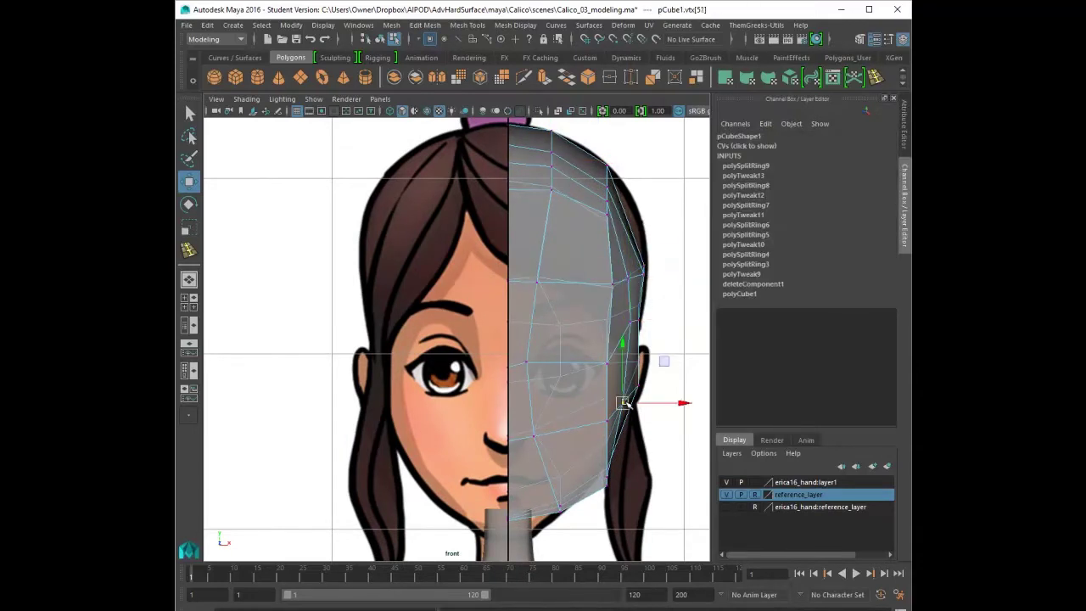
# - Reposition the jaw corner, chin center and lower jaw vertices to follow the jawline in the front reference
pyautogui.moveTo(617, 494); pyautogui.dragTo(600, 466)
pyautogui.moveTo(606, 478); pyautogui.dragTo(597, 471)
pyautogui.moveTo(512, 525); pyautogui.dragTo(504, 513)
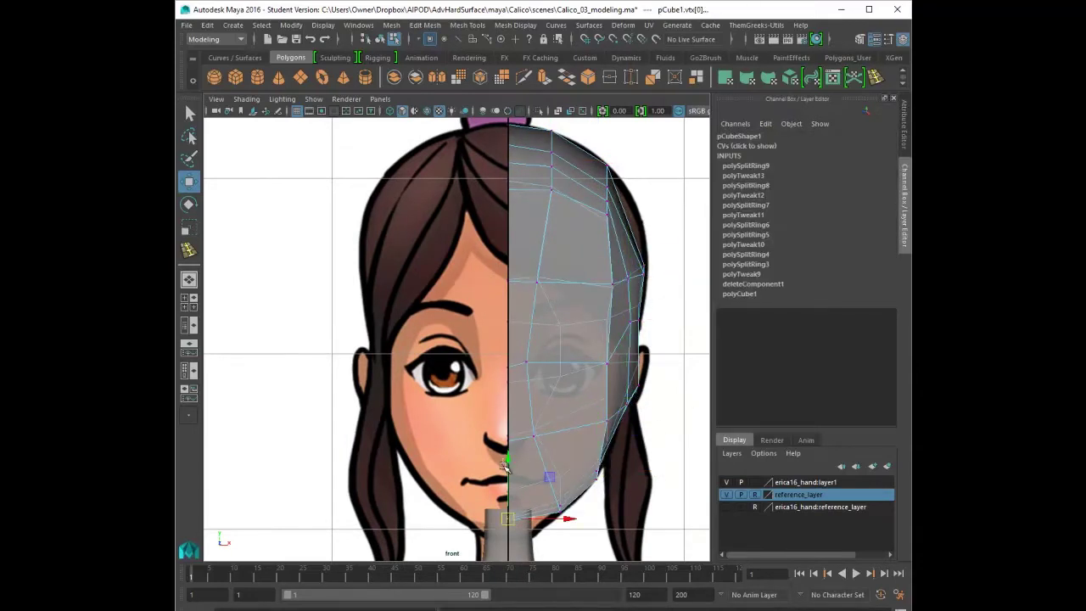
pyautogui.moveTo(507, 466); pyautogui.dragTo(507, 486)
pyautogui.moveTo(568, 519); pyautogui.dragTo(558, 469)
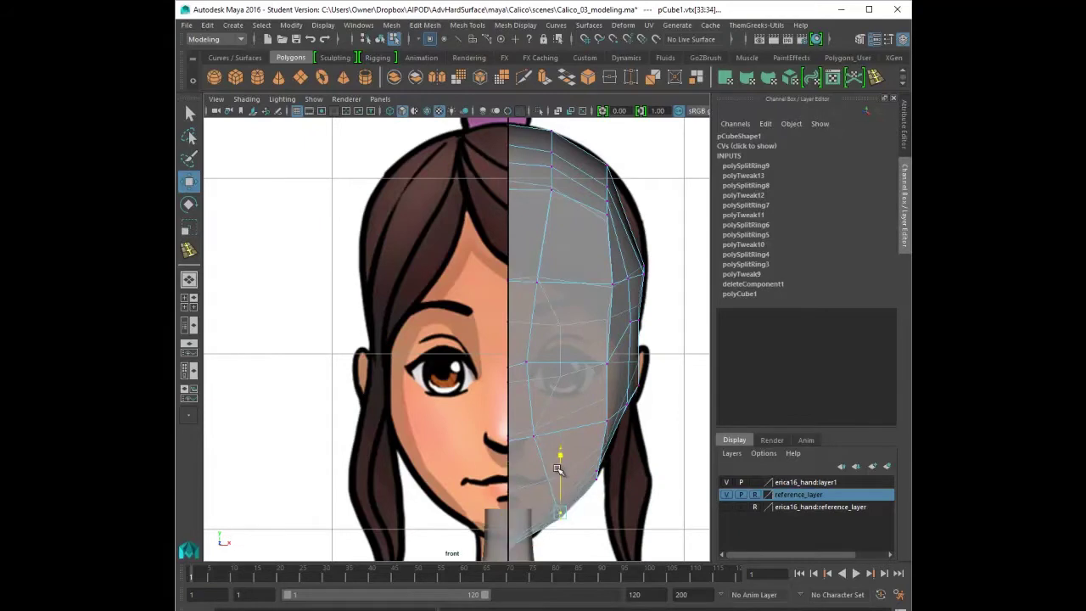
# - Extrude the two faces over the eye, scale them inward to about 0.417, and delete them to open an eye hole
pyautogui.press('F11')
pyautogui.click(581, 331)
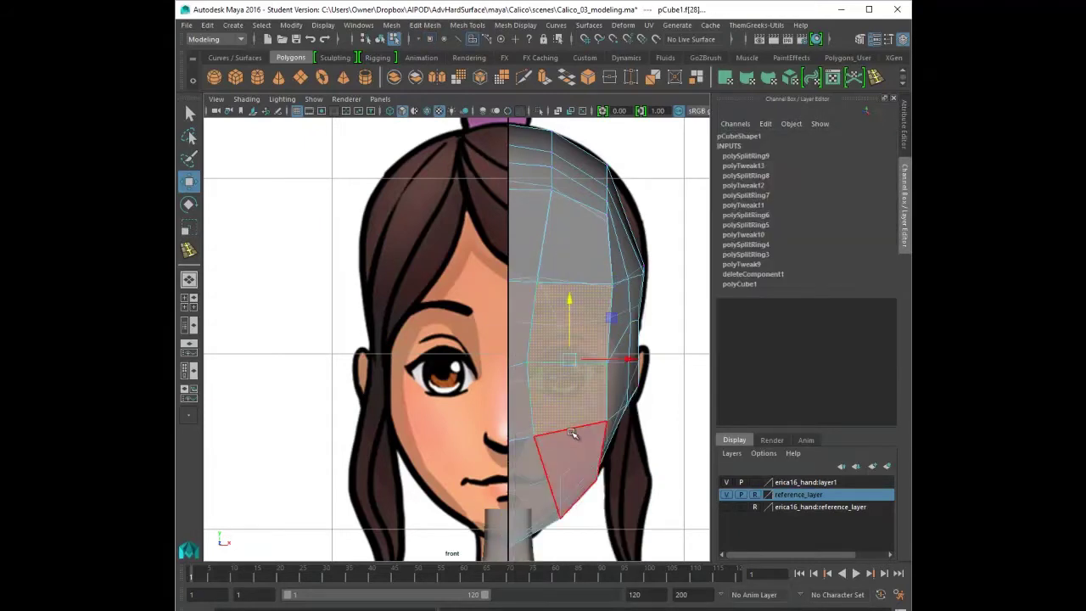
pyautogui.hotkey('ctrl', 'e')
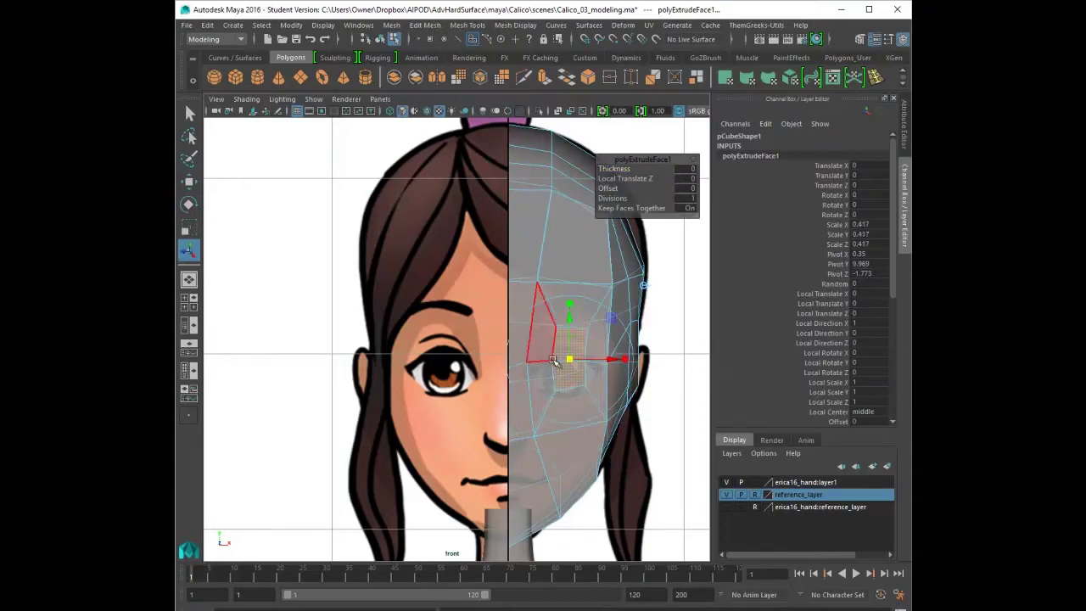
pyautogui.press('Delete')
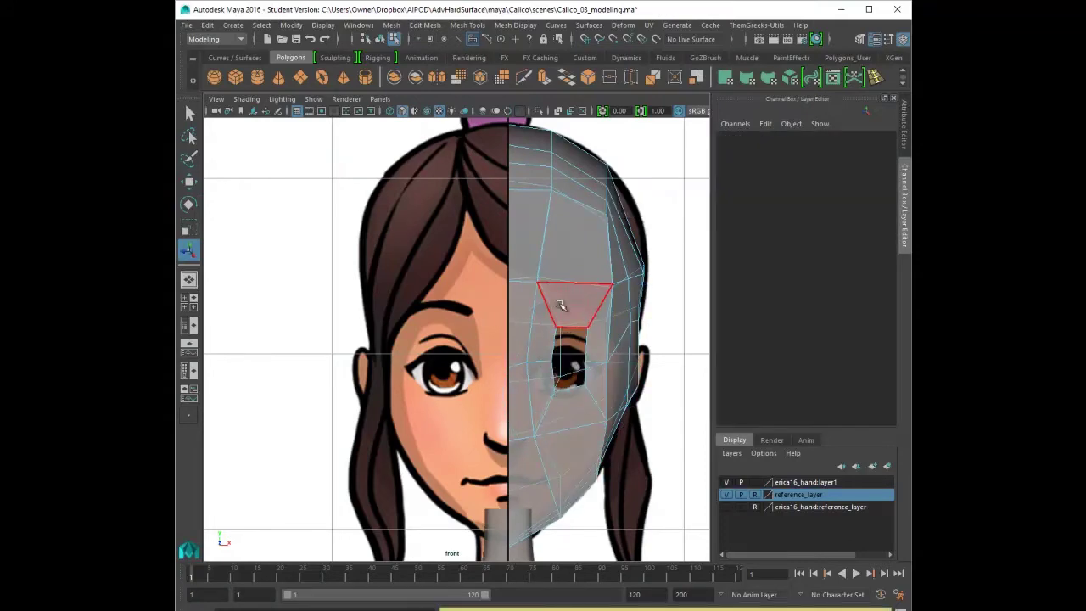
# - Move the eye hole's inner corner and two upper vertices onto the reference eye's inner corner and upper lid line
pyautogui.keyDown('alt'); pyautogui.moveTo(561, 315); pyautogui.dragTo(708, 365, button='right'); pyautogui.keyUp('alt')
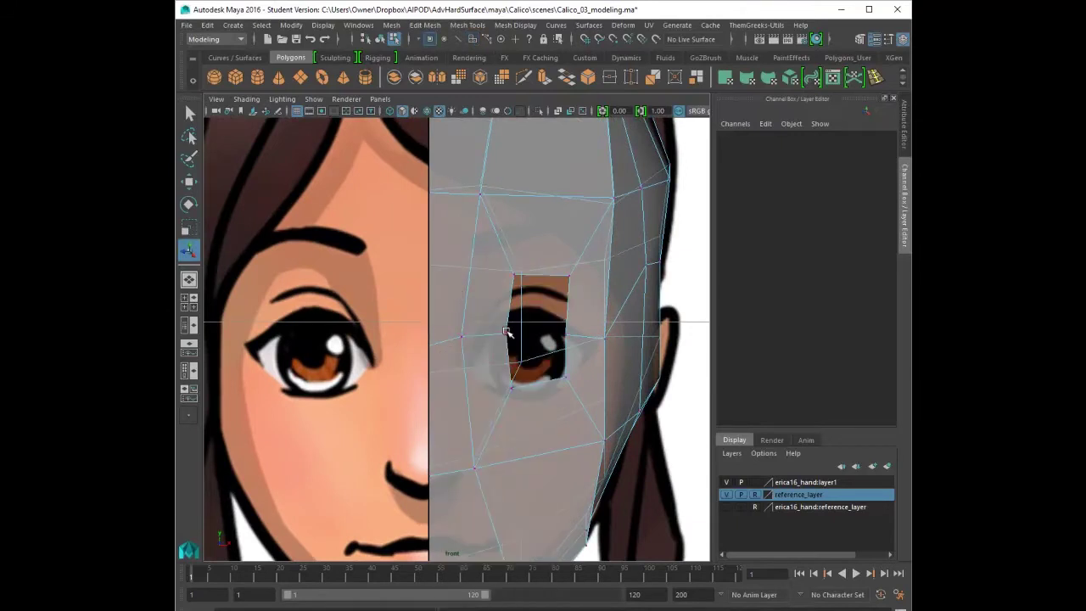
pyautogui.click(507, 337)
pyautogui.press('w')
pyautogui.moveTo(507, 336); pyautogui.dragTo(468, 366)
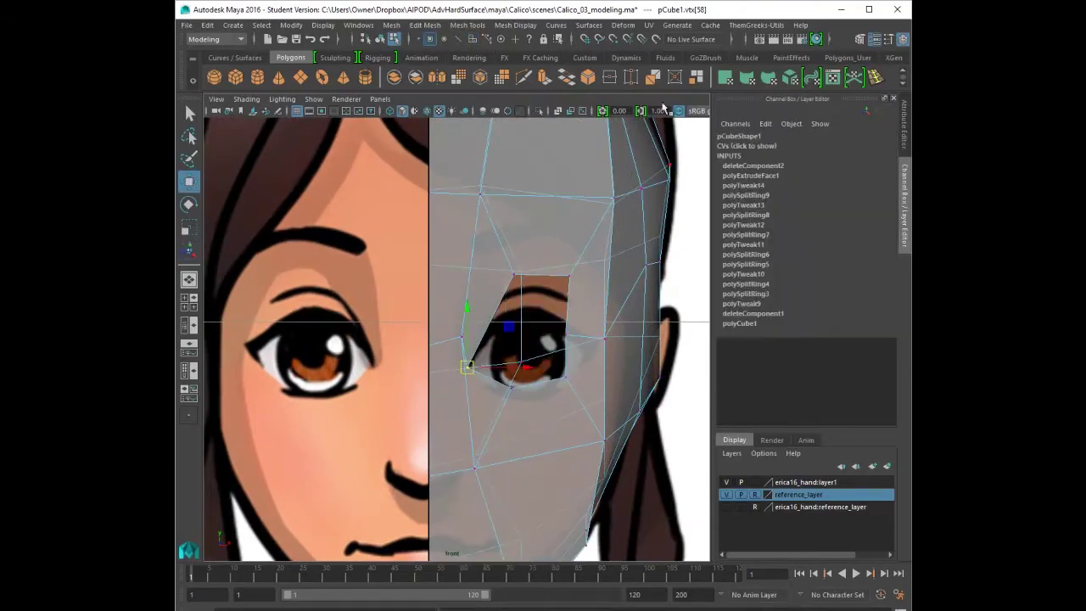
pyautogui.keyDown('alt'); pyautogui.moveTo(526, 387); pyautogui.dragTo(588, 407, button='right'); pyautogui.keyUp('alt')
pyautogui.click(530, 258)
pyautogui.moveTo(529, 258); pyautogui.dragTo(521, 306)
pyautogui.click(600, 260)
pyautogui.moveTo(600, 260); pyautogui.dragTo(581, 313)
# - Fit the eye hole's outer corner and lower vertices to the reference eye, and lower the nose bridge vertices to the inner corner's level
pyautogui.moveTo(588, 329); pyautogui.dragTo(603, 340)
pyautogui.moveTo(595, 334); pyautogui.dragTo(631, 345)
pyautogui.moveTo(587, 379); pyautogui.dragTo(593, 406)
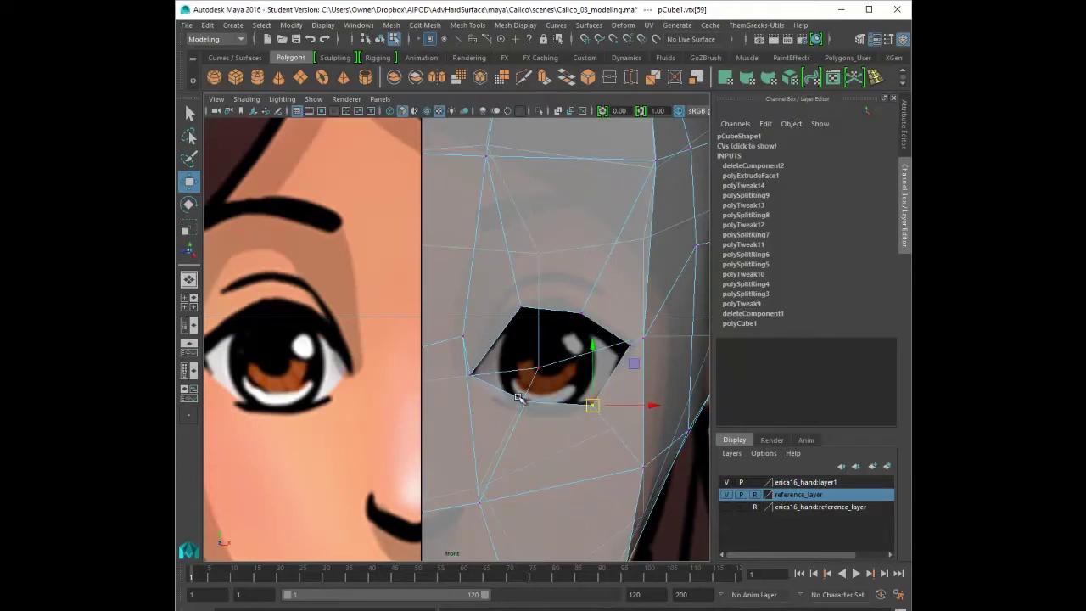
pyautogui.moveTo(517, 394); pyautogui.dragTo(532, 407)
pyautogui.moveTo(526, 400); pyautogui.dragTo(526, 416)
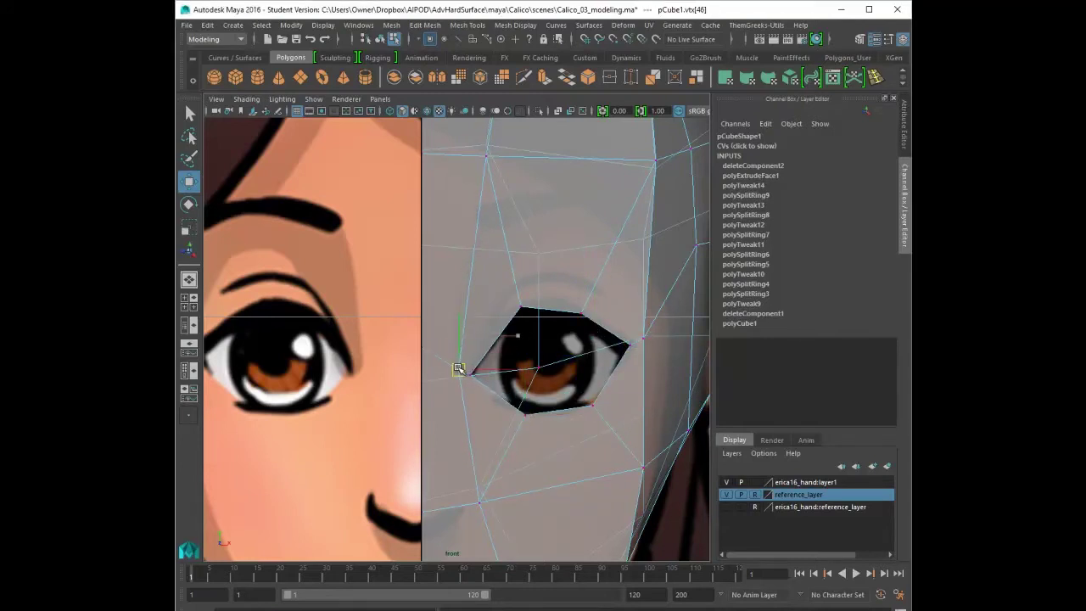
pyautogui.click(424, 299)
pyautogui.click(420, 326)
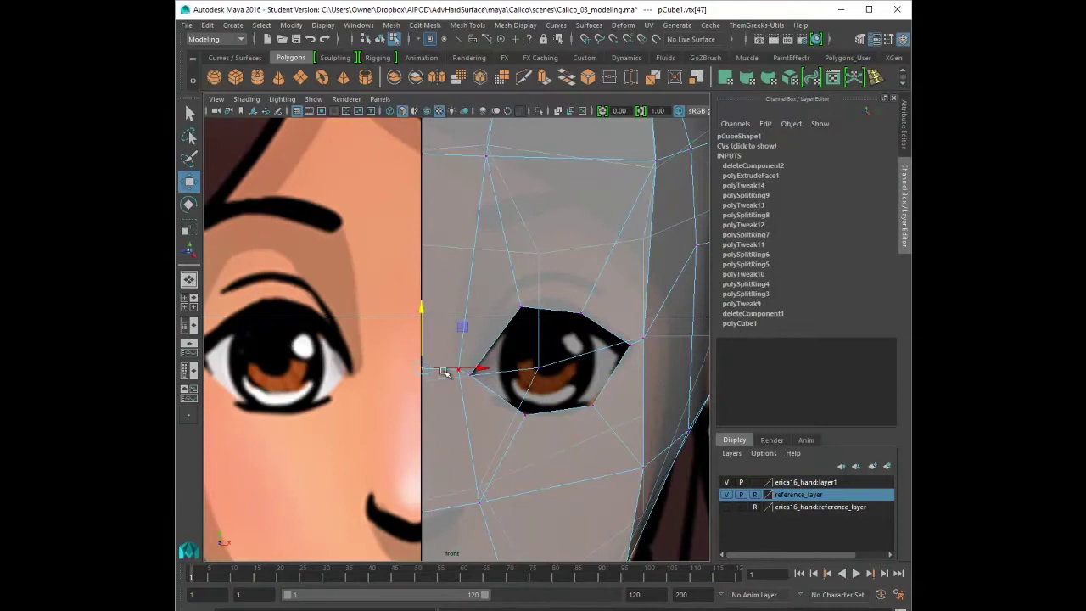
# - Lower the horizontal brow edge above the eye hole closer to the eyebrow
pyautogui.scroll(-5, 613, 362)
pyautogui.click(471, 263)
pyautogui.press('F10')
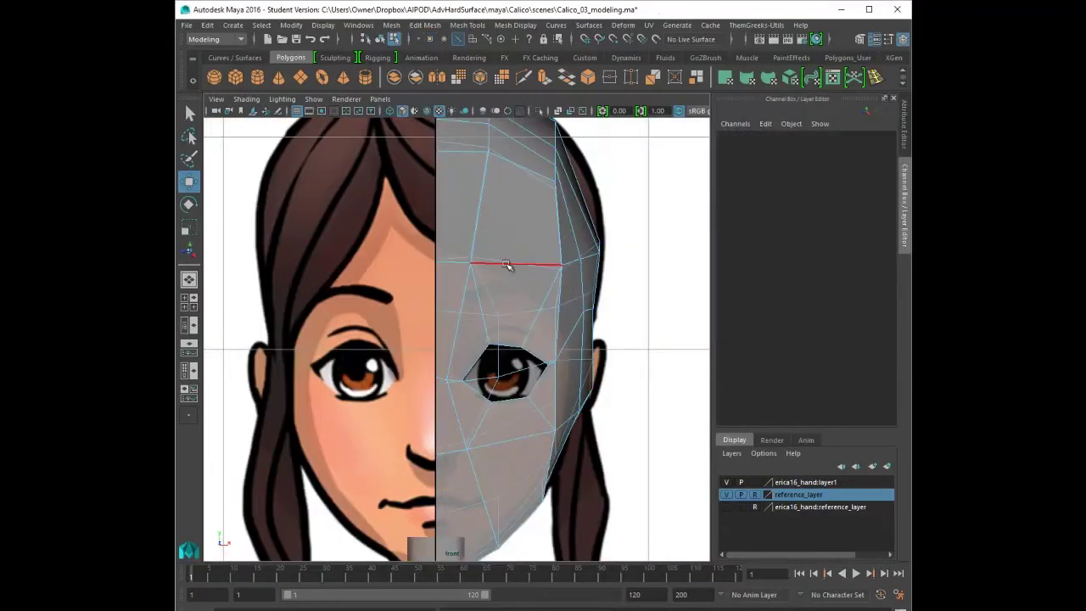
pyautogui.click(509, 263)
pyautogui.moveTo(499, 208); pyautogui.dragTo(491, 224)
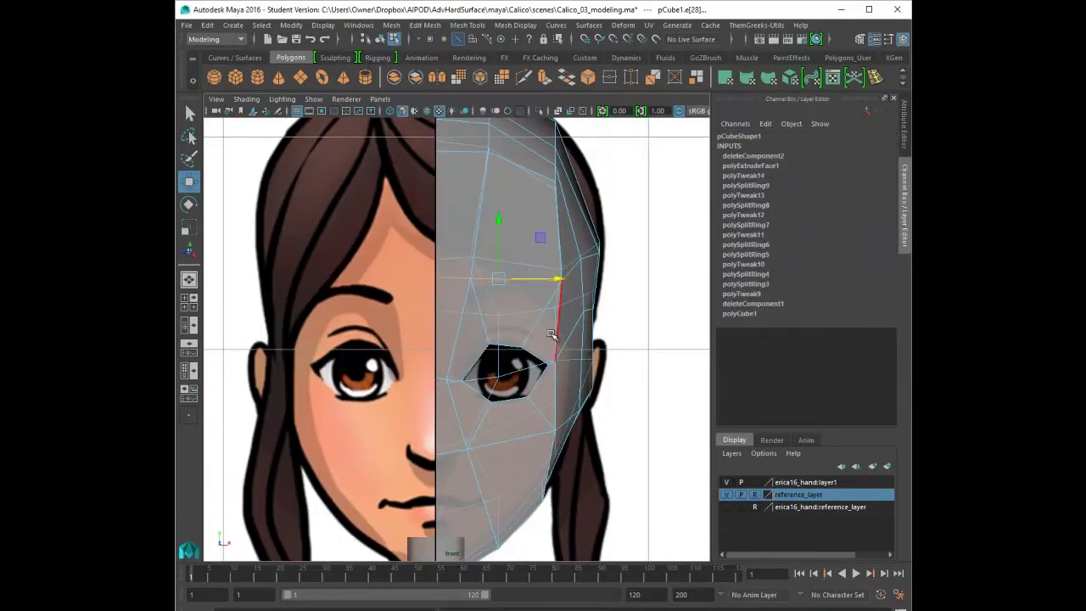
pyautogui.click(547, 281)
pyautogui.click(517, 223)
# - Move the outer brow vertex inward and lower the two temple vertices beside it
pyautogui.moveTo(561, 279); pyautogui.dragTo(518, 280, button='right')
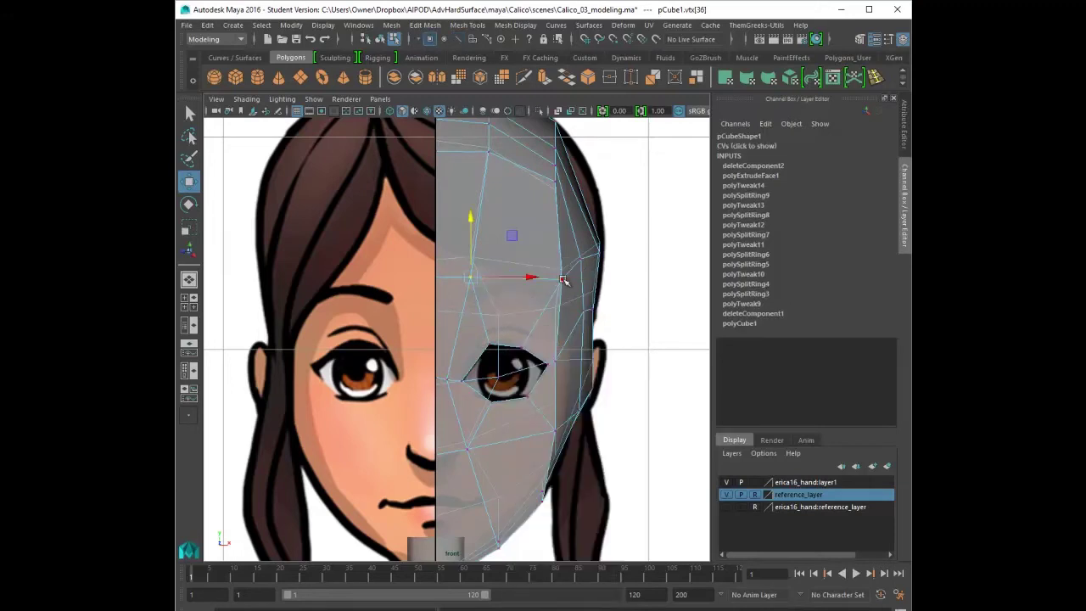
pyautogui.moveTo(563, 279); pyautogui.dragTo(586, 326)
pyautogui.click(584, 313)
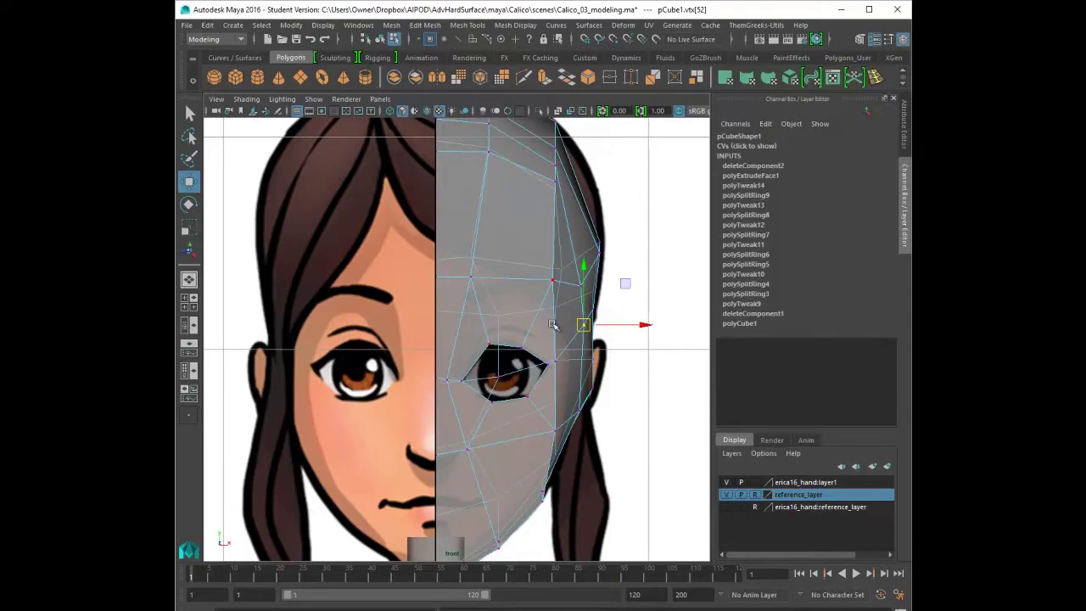
# - Move the vertex beside the outer eye corner outward, and shift the outer brow and neighbouring temple vertices inward to round the socket
pyautogui.scroll(2, 553, 325)
pyautogui.click(595, 360)
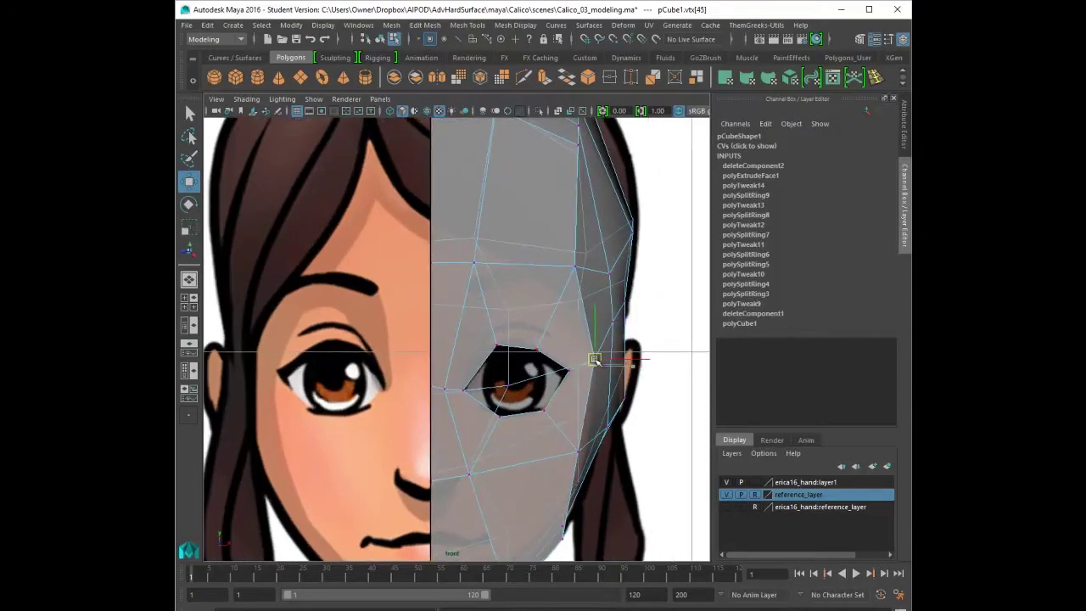
pyautogui.moveTo(595, 360); pyautogui.dragTo(597, 361)
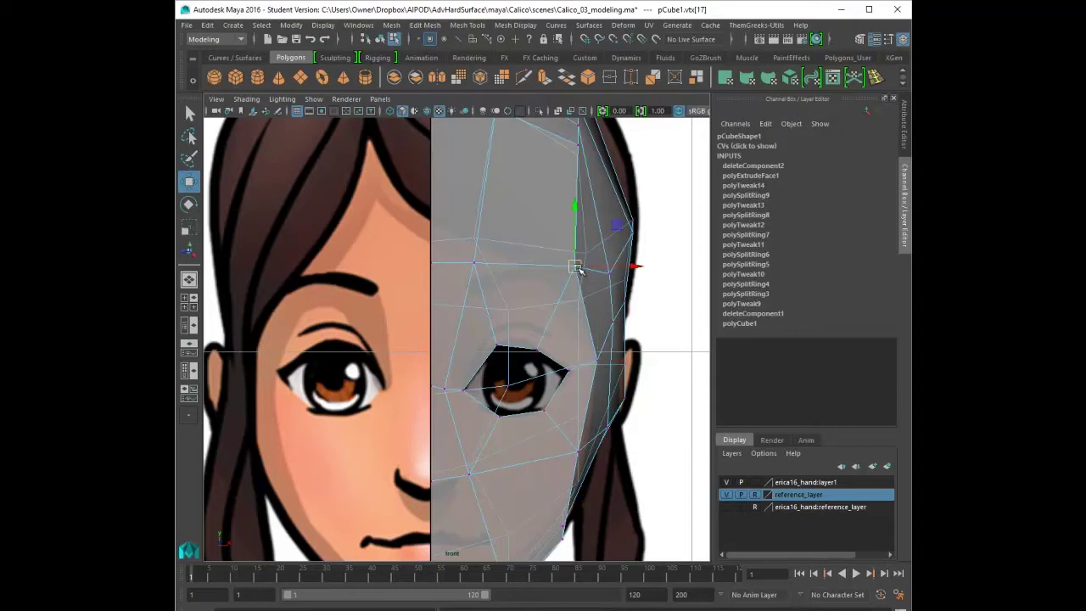
pyautogui.moveTo(576, 273); pyautogui.dragTo(599, 285)
pyautogui.click(543, 264)
pyautogui.moveTo(541, 264); pyautogui.dragTo(568, 267)
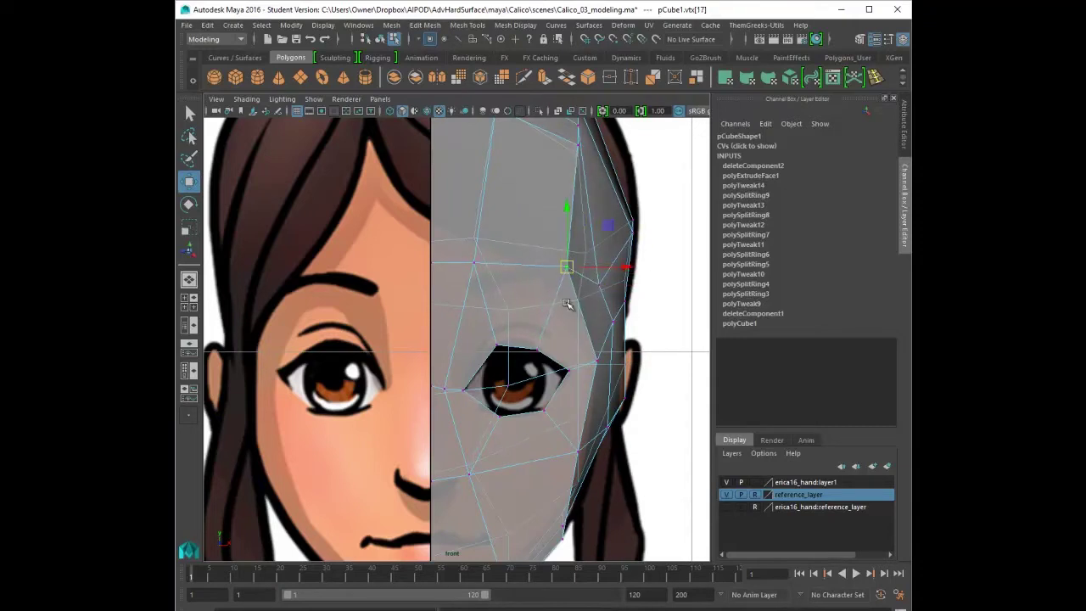
# - Use Multi-Cut to add edges from the inner lower-lid vertex across to the face centerline and down to the cheek edge
pyautogui.click(466, 27)
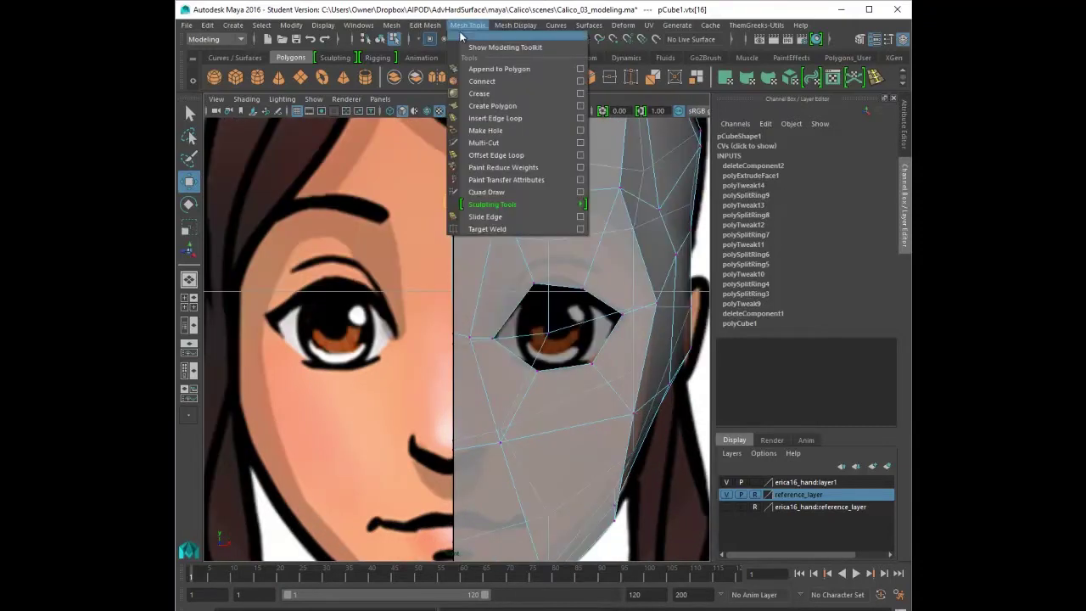
pyautogui.click(477, 144)
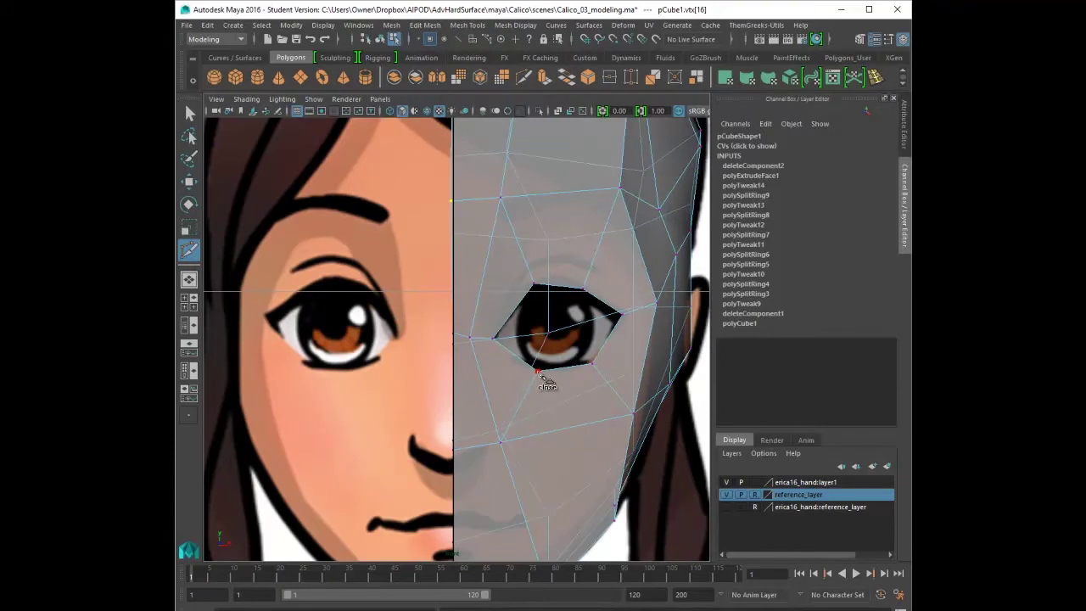
pyautogui.click(537, 370)
pyautogui.click(463, 388)
pyautogui.rightClick(471, 386)
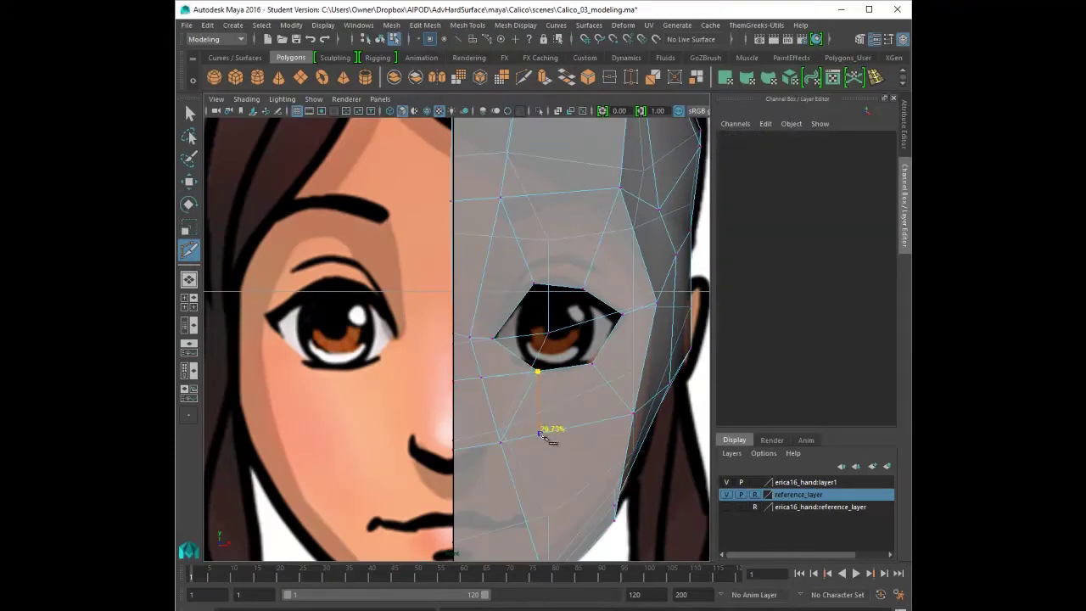
pyautogui.click(186, 113)
# - Delete the diagonal edge between the inner lower-lid vertex and the vertex beside the nose
pyautogui.moveTo(513, 401); pyautogui.dragTo(514, 374, button='right')
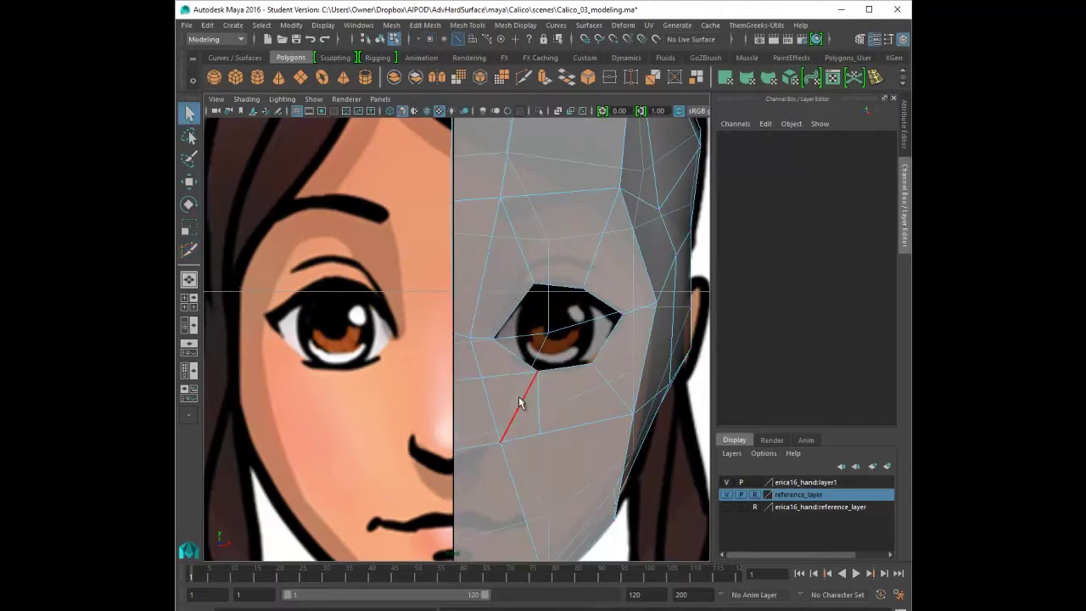
pyautogui.click(520, 401)
pyautogui.press('Delete')
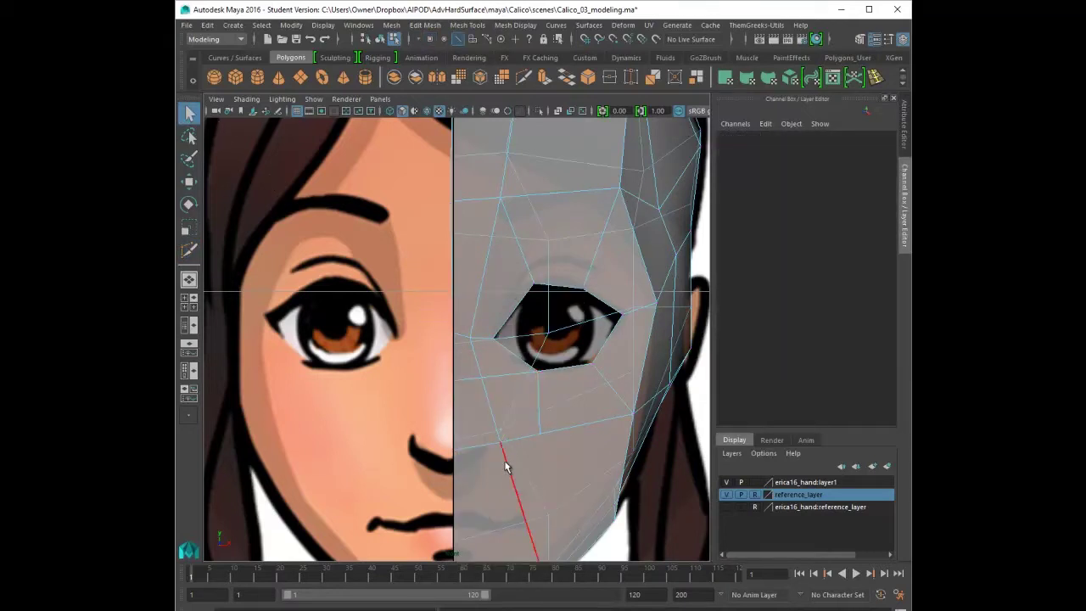
# - Move the new nose-side vertex slightly inward and lower the two cheek vertices beside the nose
pyautogui.moveTo(483, 382); pyautogui.dragTo(438, 309, button='right')
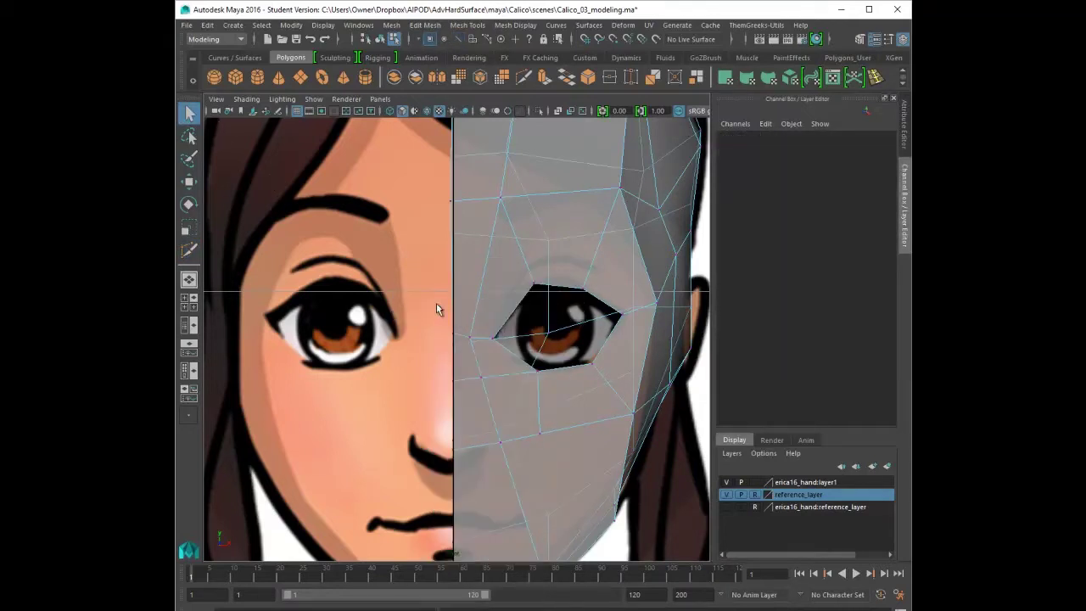
pyautogui.press('w')
pyautogui.click(488, 379)
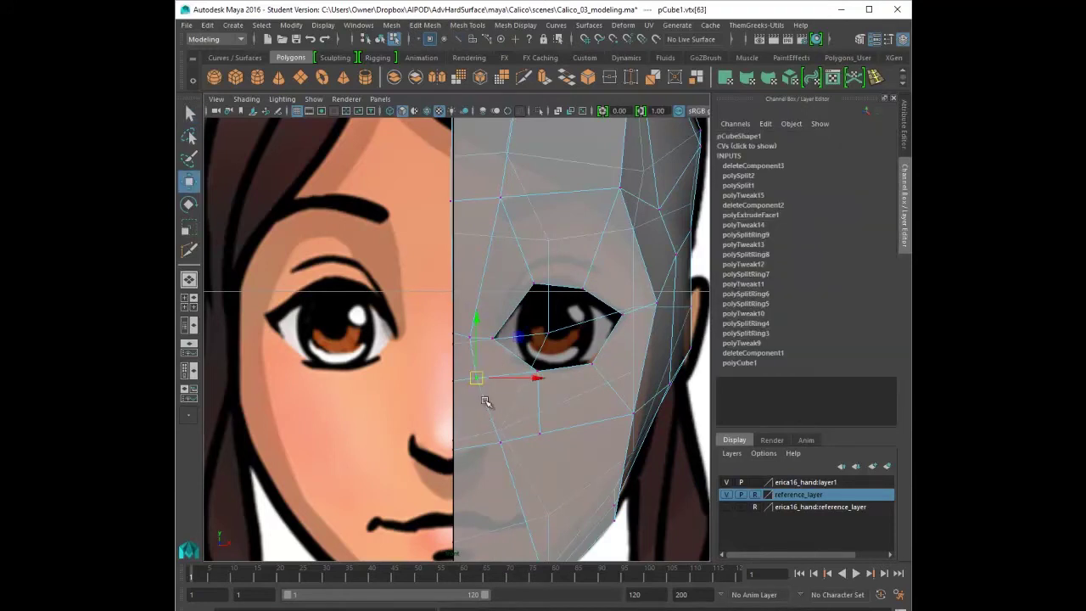
pyautogui.click(492, 443)
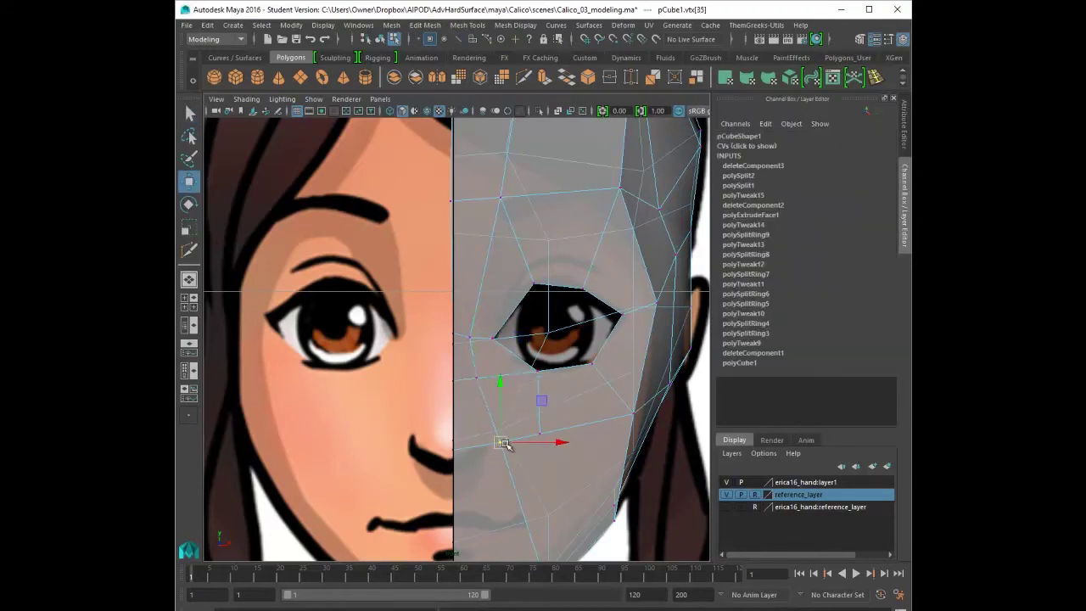
pyautogui.keyDown('shift'); pyautogui.doubleClick(544, 449); pyautogui.keyUp('shift')
pyautogui.moveTo(496, 381); pyautogui.dragTo(494, 404)
# - Use Multi-Cut to add an edge from the middle of the eye hole's lower inner edge across to the face centerline
pyautogui.press('y')
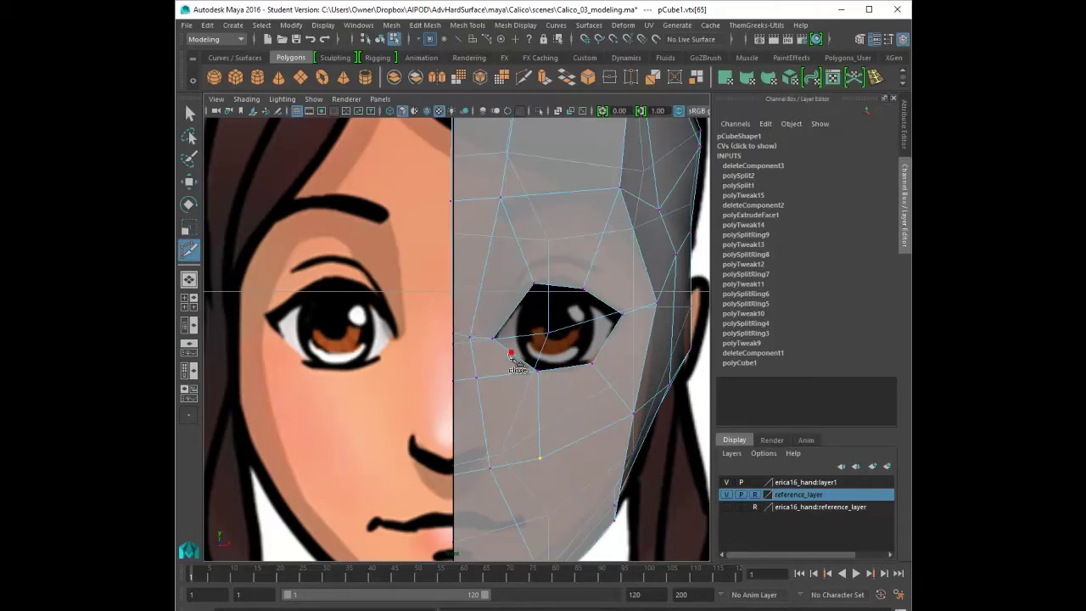
pyautogui.click(456, 366)
pyautogui.press('q')
# - Lower the new vertices of the cut row between the eye hole's inner lower edge and the nose to even out the edge spacing
pyautogui.moveTo(489, 367); pyautogui.dragTo(500, 330, button='right')
pyautogui.click(511, 353)
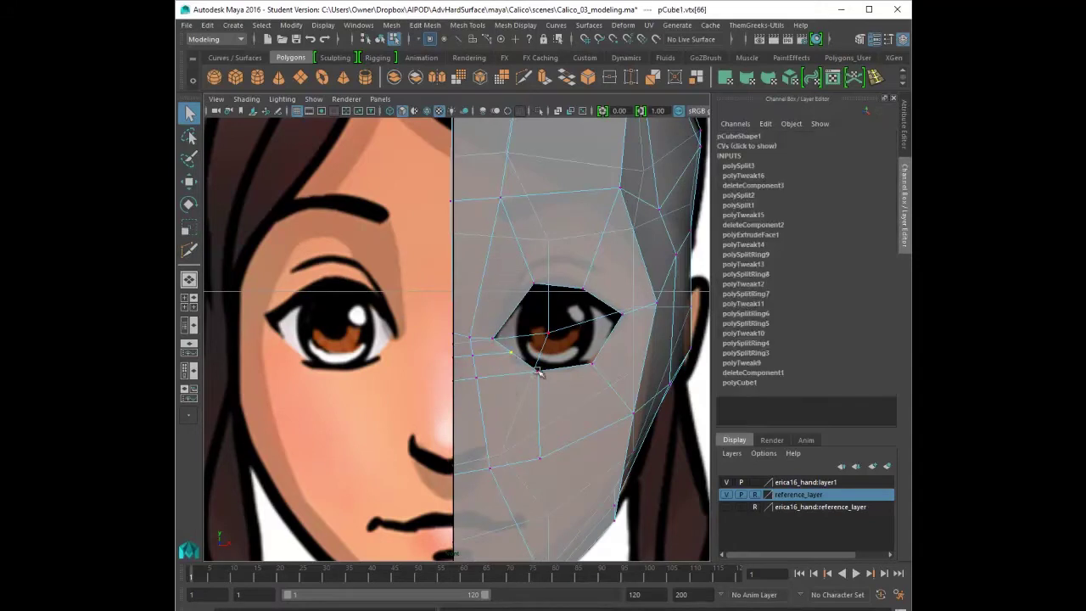
pyautogui.press('w')
pyautogui.click(478, 357)
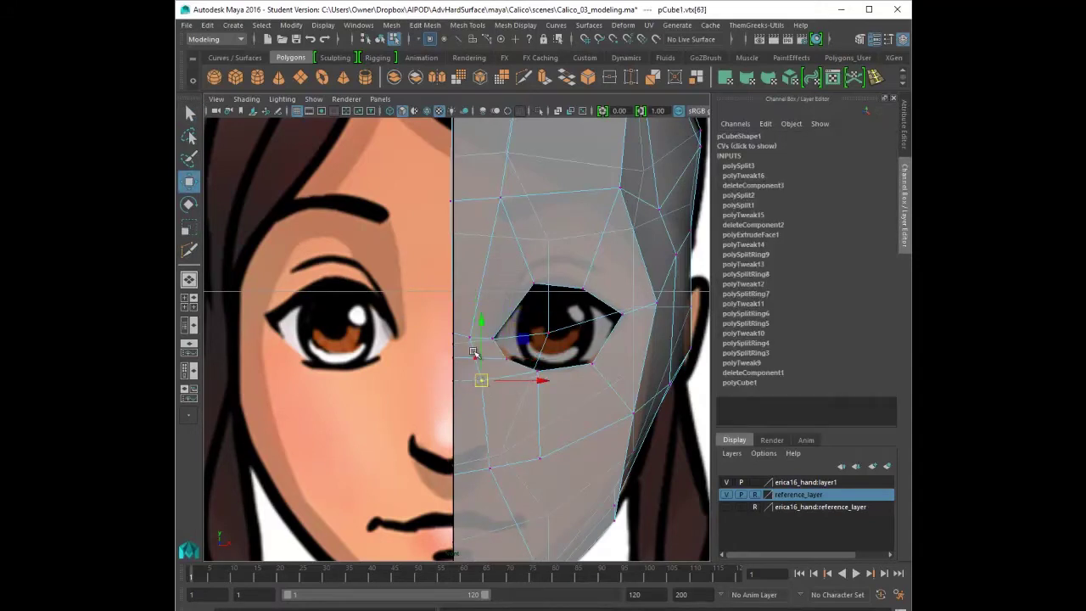
pyautogui.click(480, 381)
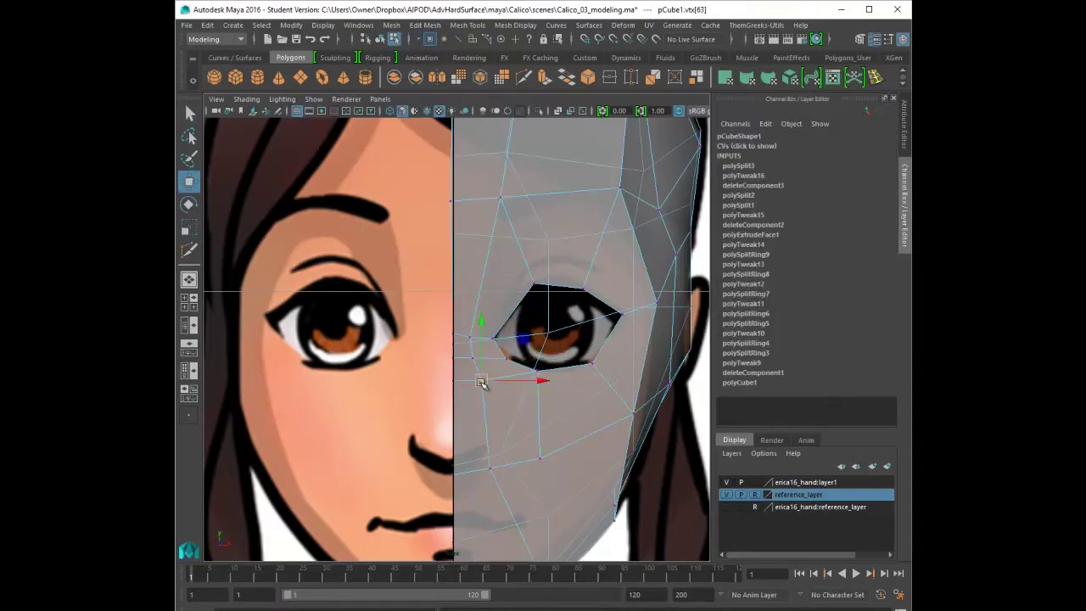
# - Use Multi-Cut to add an edge from the cheek edge below the eye across the nose side to the face centerline
pyautogui.click(188, 250)
pyautogui.click(454, 413)
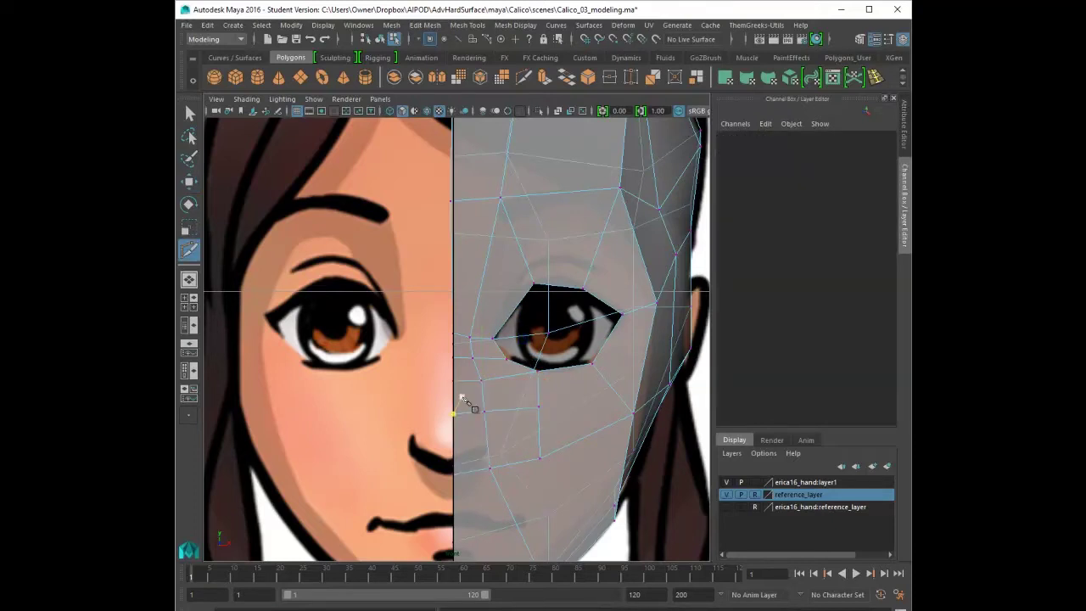
pyautogui.click(189, 115)
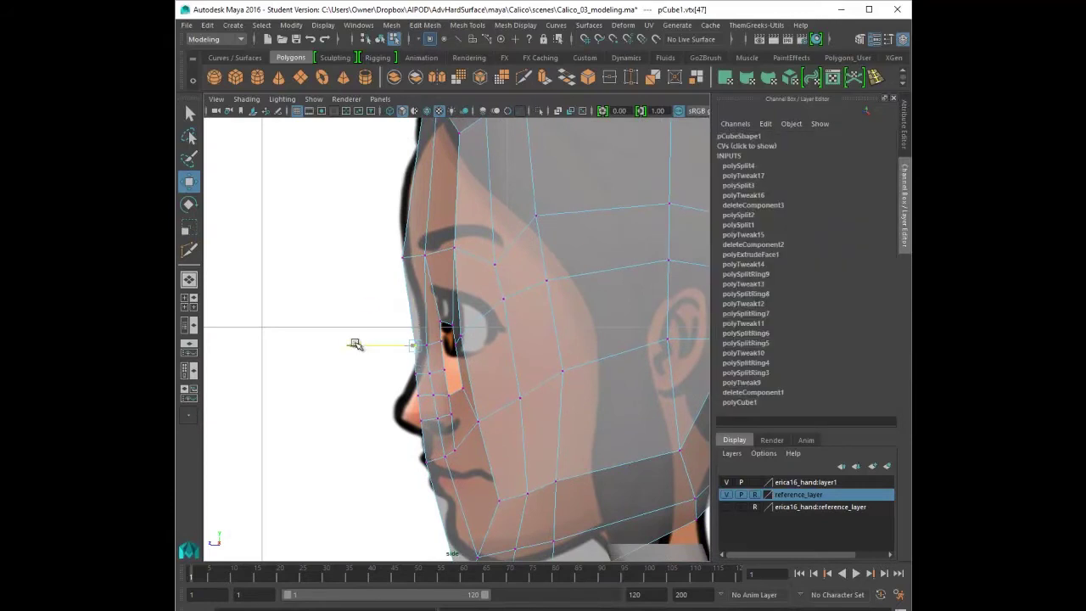
# - In the side view, pull the nose-bridge and nose-tip vertices forward to match the reference nose profile
pyautogui.click(362, 373)
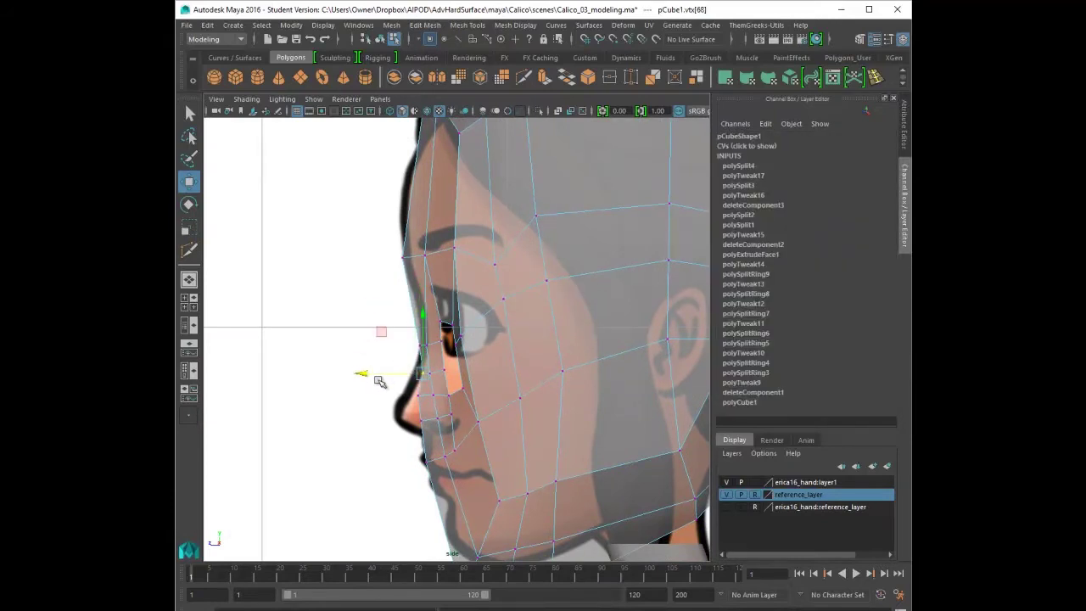
pyautogui.click(425, 391)
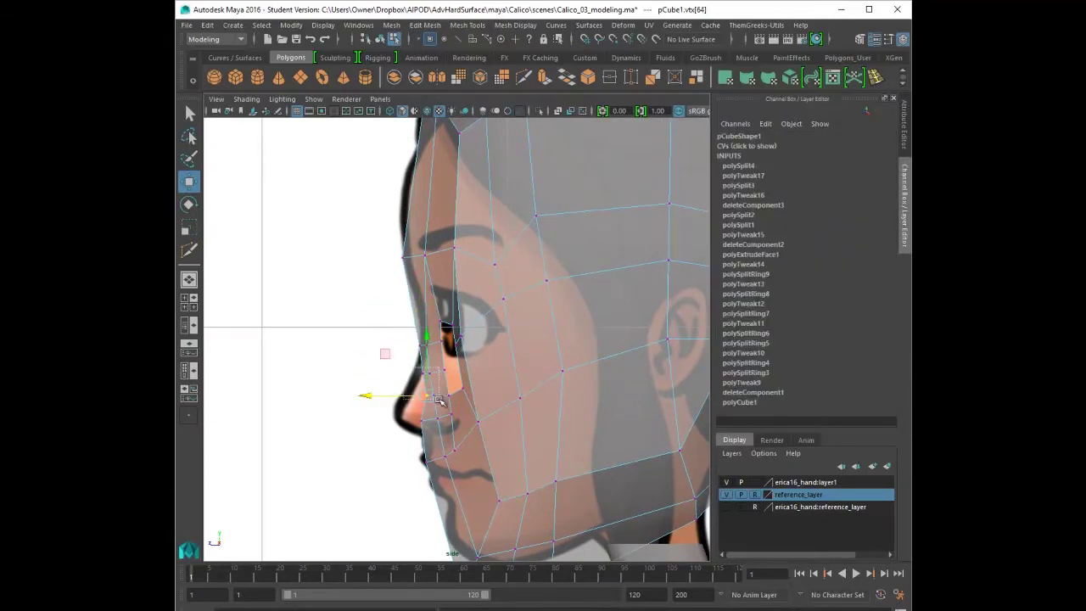
pyautogui.moveTo(439, 400); pyautogui.dragTo(404, 403)
pyautogui.click(414, 405)
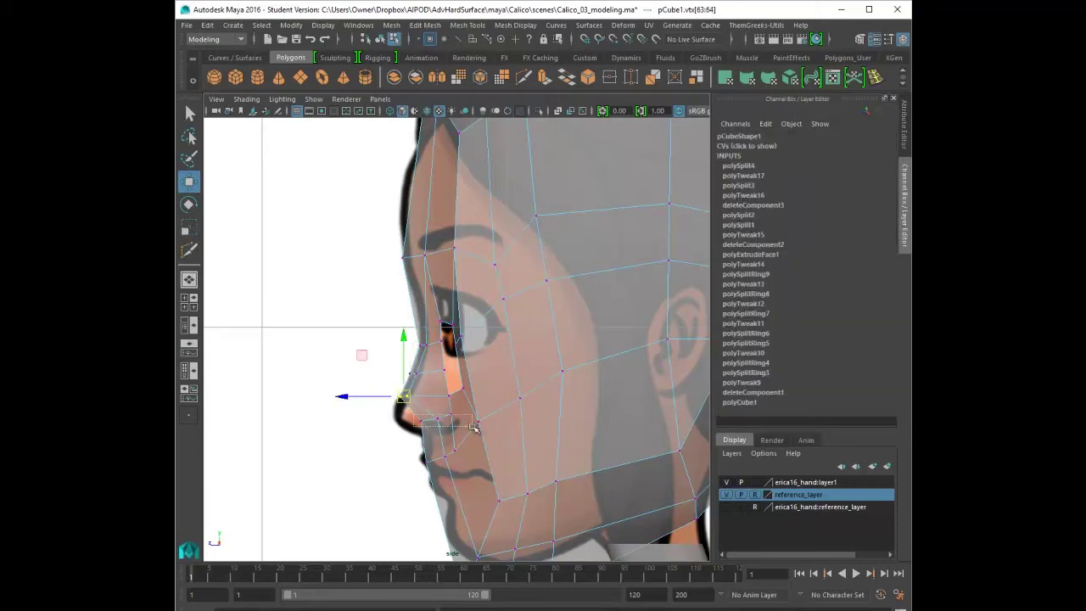
pyautogui.moveTo(473, 426); pyautogui.dragTo(473, 426)
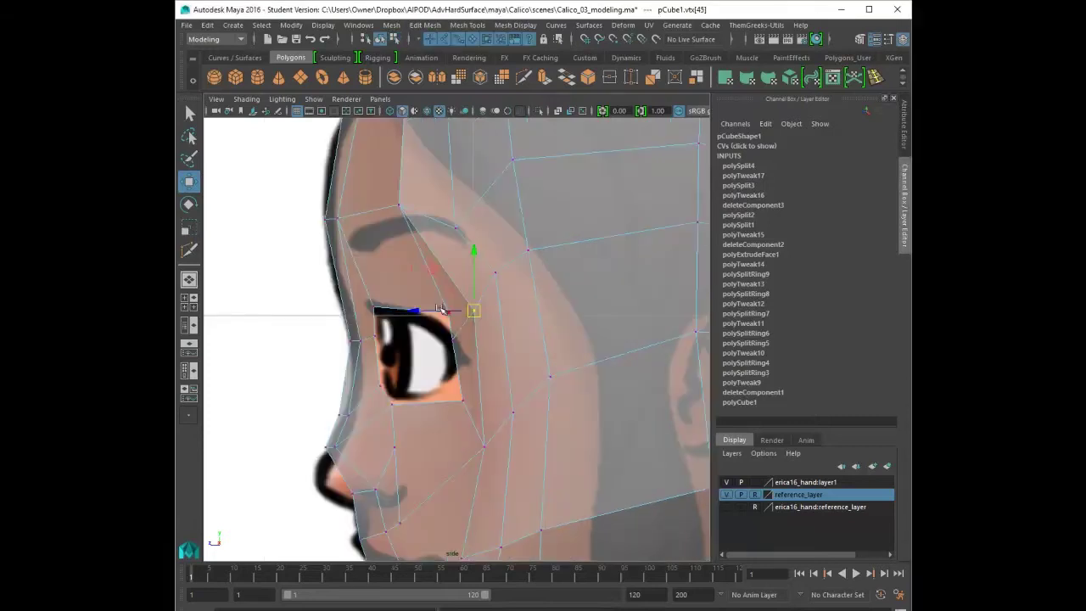
# - Move the outer upper-lid vertex forward and the outer lower-lid vertex up and forward to fit the side-view eye outline
pyautogui.click(432, 316)
pyautogui.moveTo(431, 318); pyautogui.dragTo(434, 316)
pyautogui.click(462, 401)
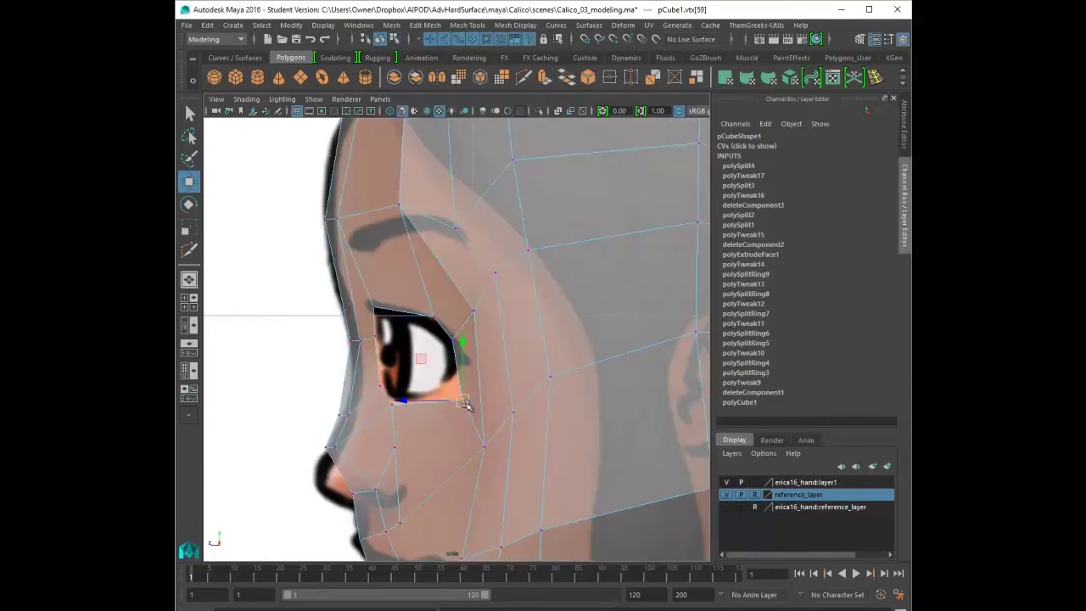
pyautogui.moveTo(461, 400); pyautogui.dragTo(455, 394)
pyautogui.keyDown('alt'); pyautogui.moveTo(434, 408); pyautogui.dragTo(427, 354, button='middle'); pyautogui.keyUp('alt')
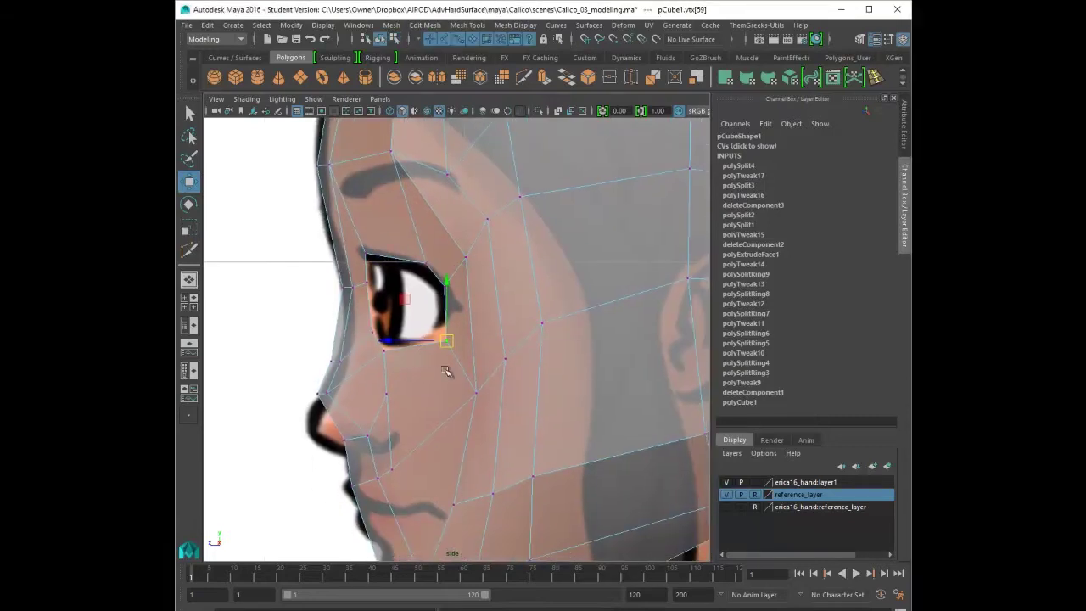
# - Lower the vertices at the base of the nose in the side view
pyautogui.moveTo(358, 439); pyautogui.dragTo(348, 334, button='right')
pyautogui.click(366, 461)
pyautogui.press('space')
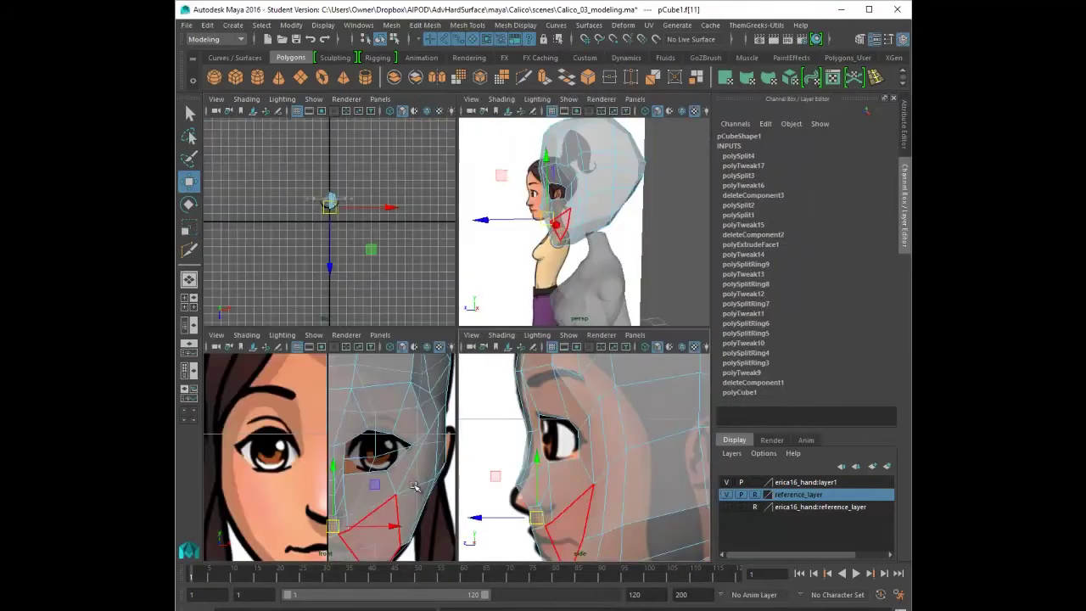
pyautogui.press('space')
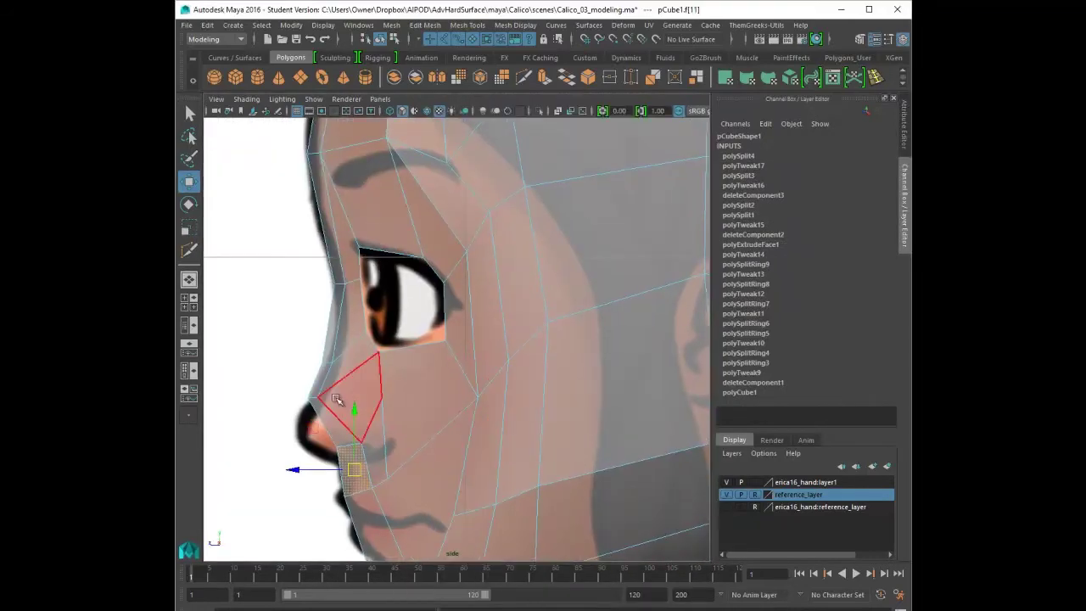
pyautogui.moveTo(339, 297); pyautogui.dragTo(284, 299, button='right')
pyautogui.moveTo(317, 351); pyautogui.dragTo(336, 364)
pyautogui.moveTo(300, 386); pyautogui.dragTo(370, 455)
pyautogui.moveTo(350, 444); pyautogui.dragTo(351, 462)
pyautogui.keyDown('alt'); pyautogui.moveTo(416, 303); pyautogui.dragTo(412, 321, button='middle'); pyautogui.keyUp('alt')
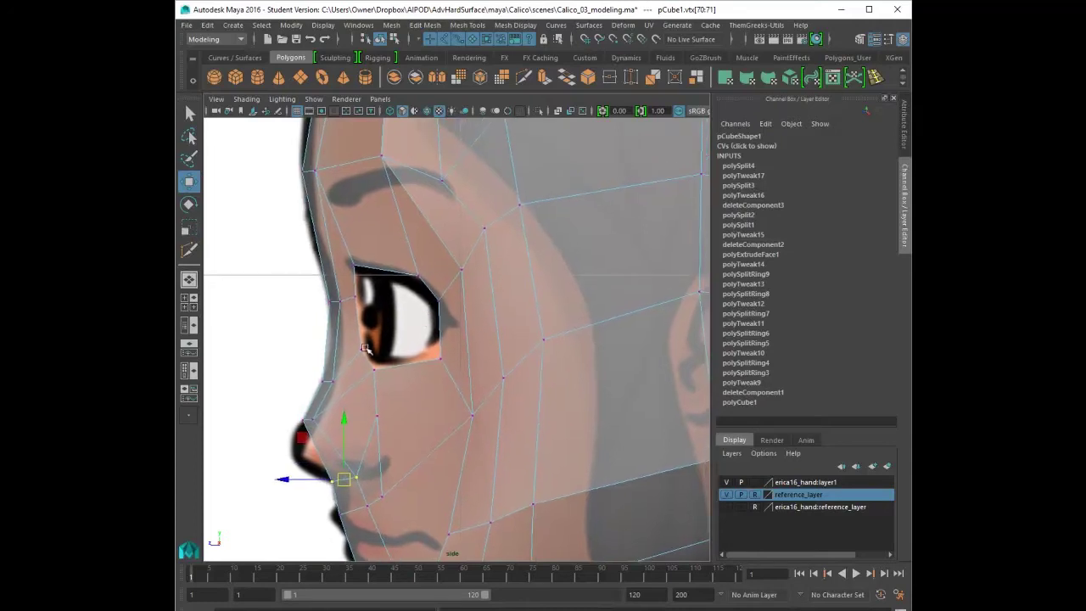
# - Raise the nose-bridge vertices and shift the inner lower-lid vertex slightly back
pyautogui.moveTo(344, 390); pyautogui.dragTo(317, 372)
pyautogui.moveTo(328, 382); pyautogui.dragTo(335, 361)
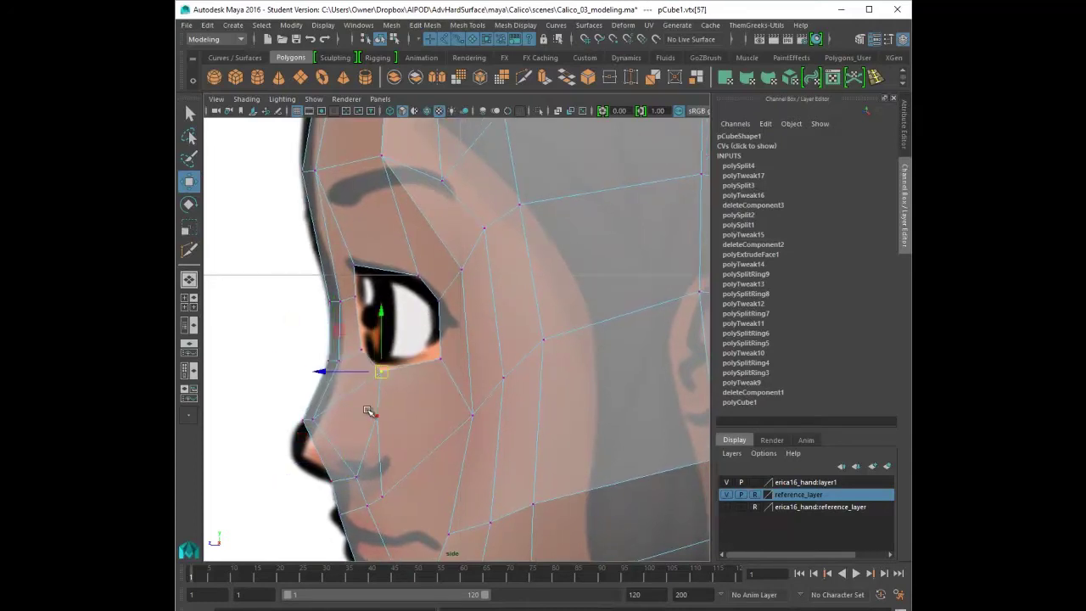
pyautogui.click(379, 416)
# - Move the outer cheek vertex and the mouth-corner vertex slightly down and forward
pyautogui.keyDown('alt'); pyautogui.moveTo(507, 422); pyautogui.dragTo(509, 342, button='middle'); pyautogui.keyUp('alt')
pyautogui.click(473, 333)
pyautogui.moveTo(474, 335)
pyautogui.mouseDown()
pyautogui.moveTo(439, 343)
pyautogui.moveTo(468, 341)
pyautogui.mouseUp()
pyautogui.click(451, 453)
pyautogui.moveTo(450, 453); pyautogui.dragTo(442, 463)
# - Move the front chin vertex up and forward and fit the jaw vertex behind it to the side reference outline
pyautogui.keyDown('alt'); pyautogui.moveTo(442, 515); pyautogui.dragTo(475, 436, button='middle'); pyautogui.keyUp('alt')
pyautogui.click(429, 516)
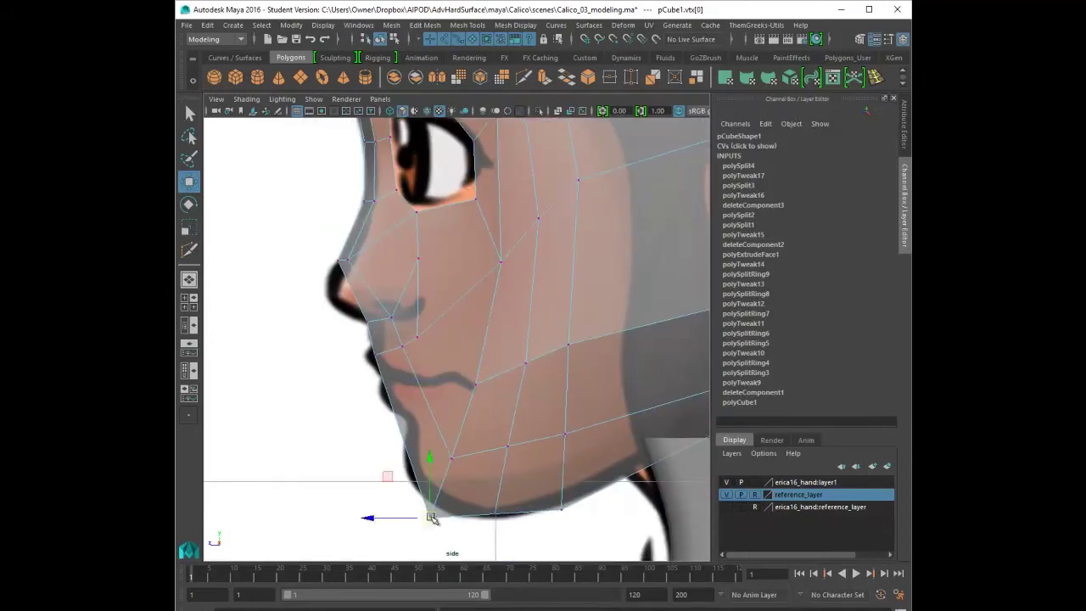
pyautogui.moveTo(430, 517); pyautogui.dragTo(418, 497)
pyautogui.click(495, 512)
pyautogui.click(487, 503)
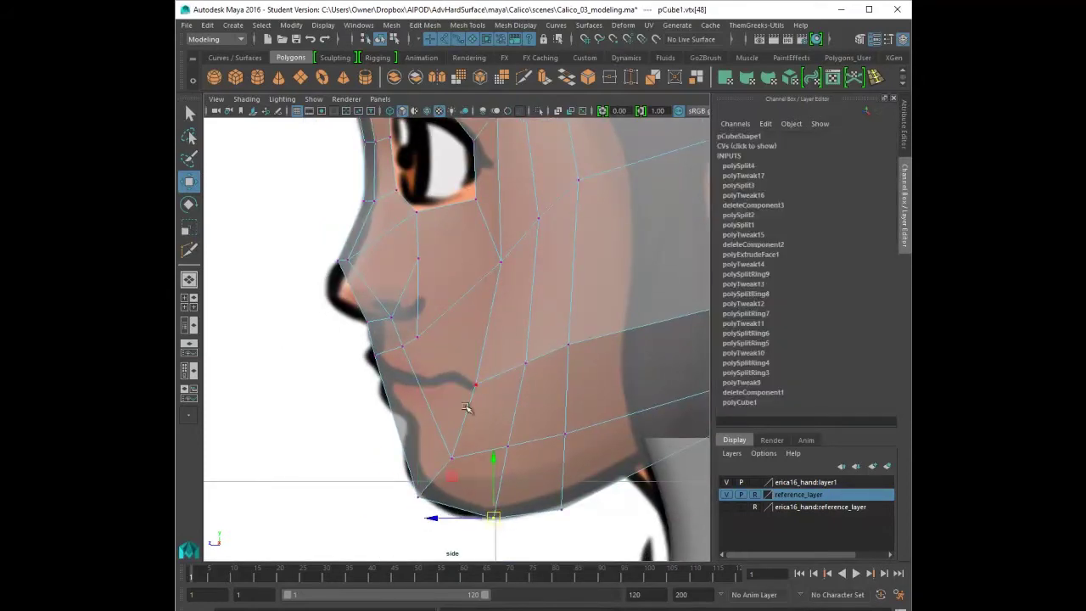
# - Pull the upper-lip side vertex and the chin side vertex forward toward the face profile
pyautogui.keyDown('alt'); pyautogui.moveTo(514, 332); pyautogui.dragTo(490, 400, button='middle'); pyautogui.keyUp('alt')
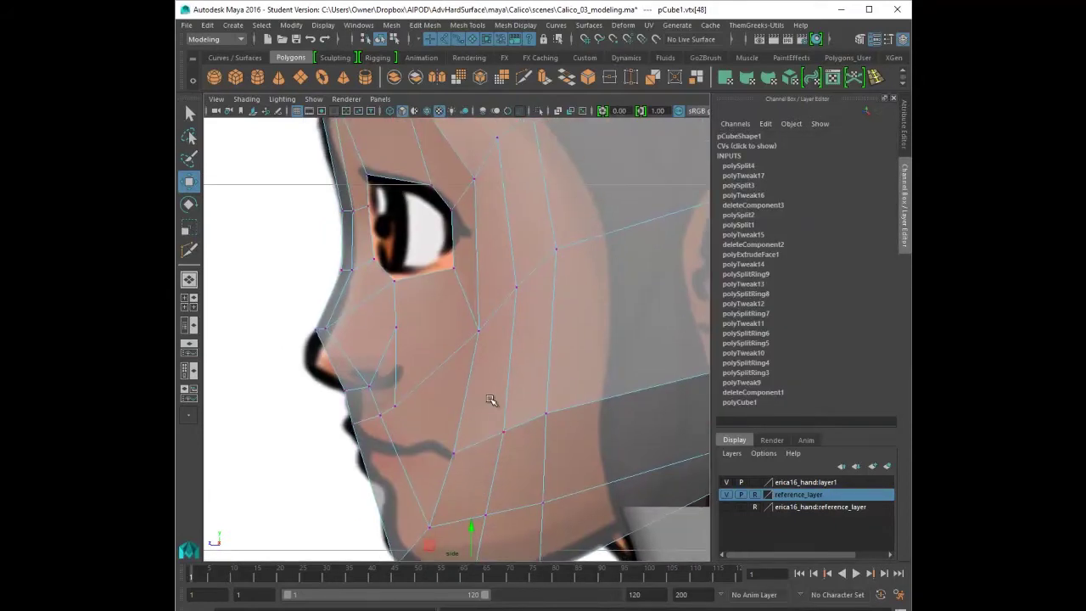
pyautogui.moveTo(438, 531); pyautogui.dragTo(423, 537)
pyautogui.click(381, 416)
pyautogui.moveTo(382, 417); pyautogui.dragTo(371, 421)
pyautogui.click(419, 536)
pyautogui.moveTo(428, 542); pyautogui.dragTo(424, 545)
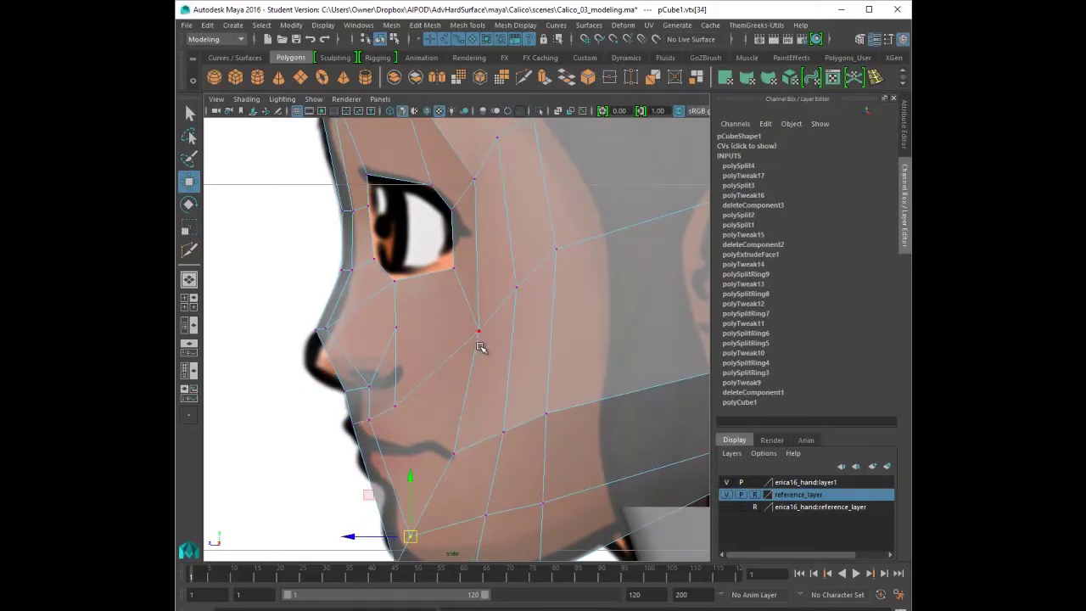
# - Move the outer cheek vertex down and forward, and pull the outer lower-lid vertex forward
pyautogui.moveTo(480, 331); pyautogui.dragTo(449, 368)
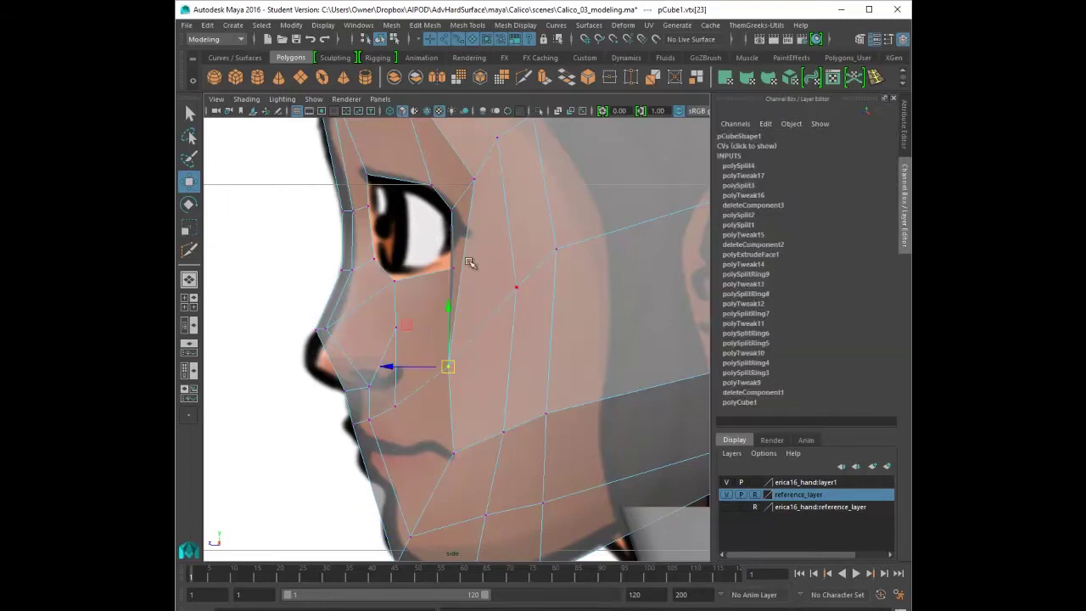
pyautogui.moveTo(455, 270); pyautogui.dragTo(436, 270)
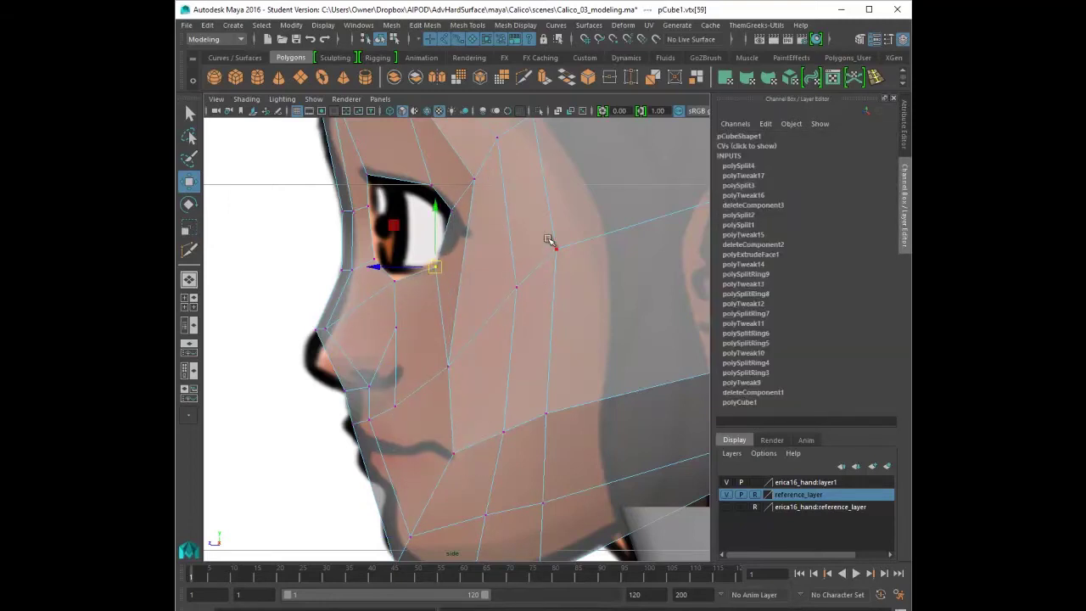
# - Shift the column of vertices ahead of the ear backward, from the cheek up to the crown, and adjust the crown vertex
pyautogui.moveTo(556, 247); pyautogui.dragTo(601, 255)
pyautogui.keyDown('alt'); pyautogui.moveTo(602, 254); pyautogui.dragTo(566, 315, button='right'); pyautogui.keyUp('alt')
pyautogui.moveTo(486, 361); pyautogui.dragTo(508, 395)
pyautogui.click(482, 262)
pyautogui.moveTo(481, 266); pyautogui.dragTo(498, 270)
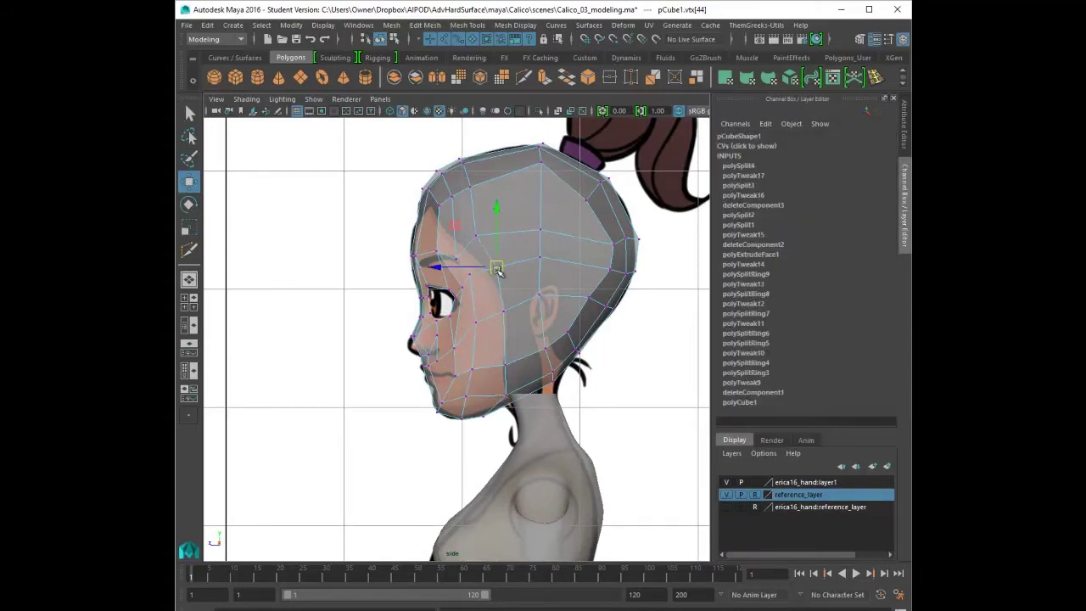
pyautogui.moveTo(476, 236); pyautogui.dragTo(494, 229)
pyautogui.moveTo(472, 186); pyautogui.dragTo(481, 182)
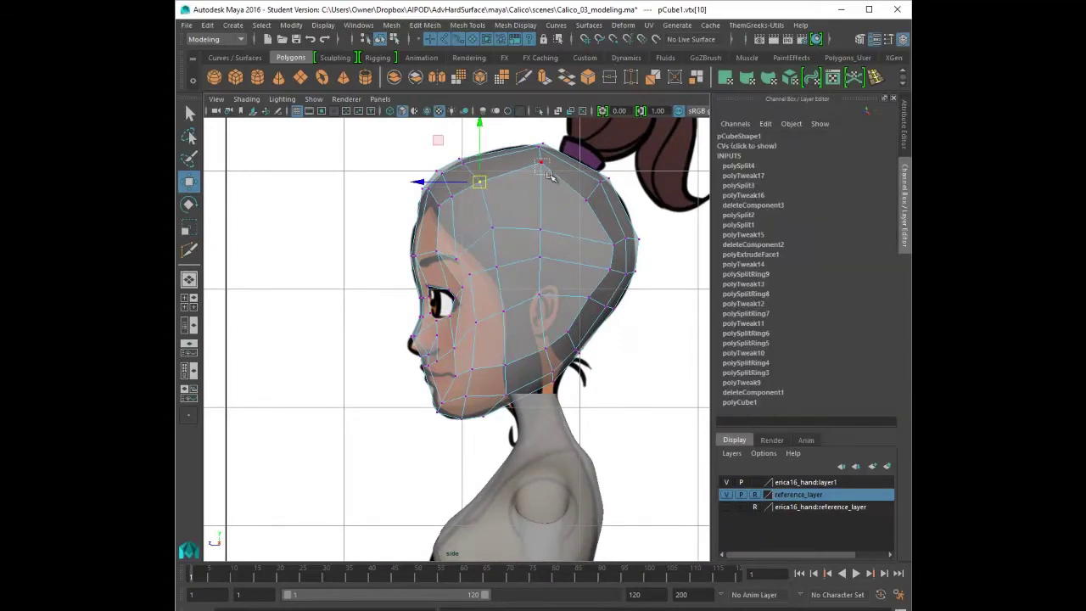
pyautogui.click(544, 165)
pyautogui.scroll(2, 587, 186)
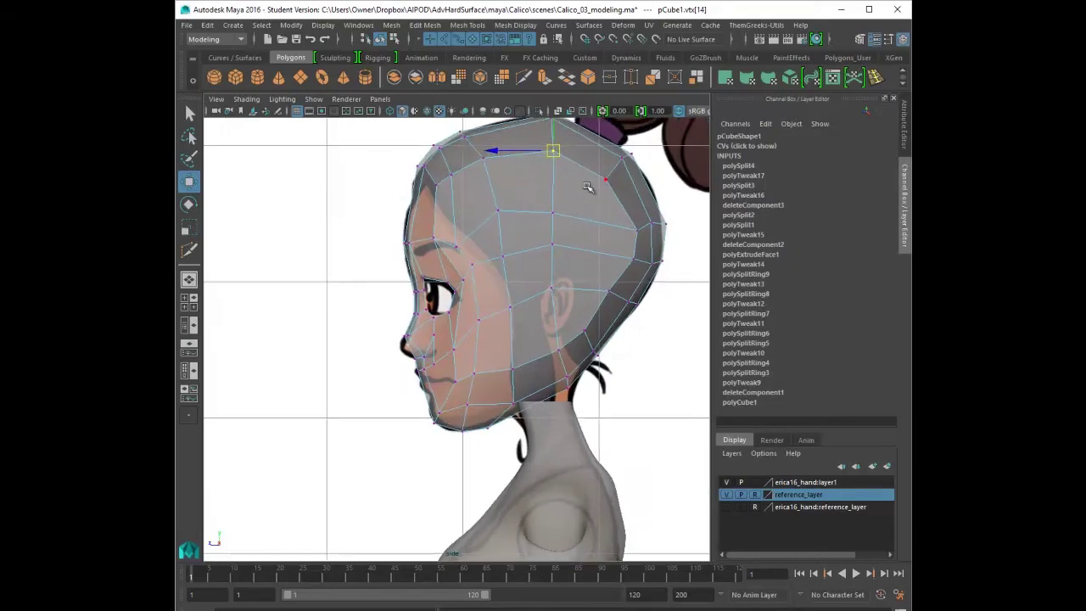
# - In the front view, use Multi-Cut to add edges from the vertex below the nose to the jaw and chin, plus a chin edge to the centerline
pyautogui.click(467, 420)
pyautogui.press('space')
pyautogui.press('space')
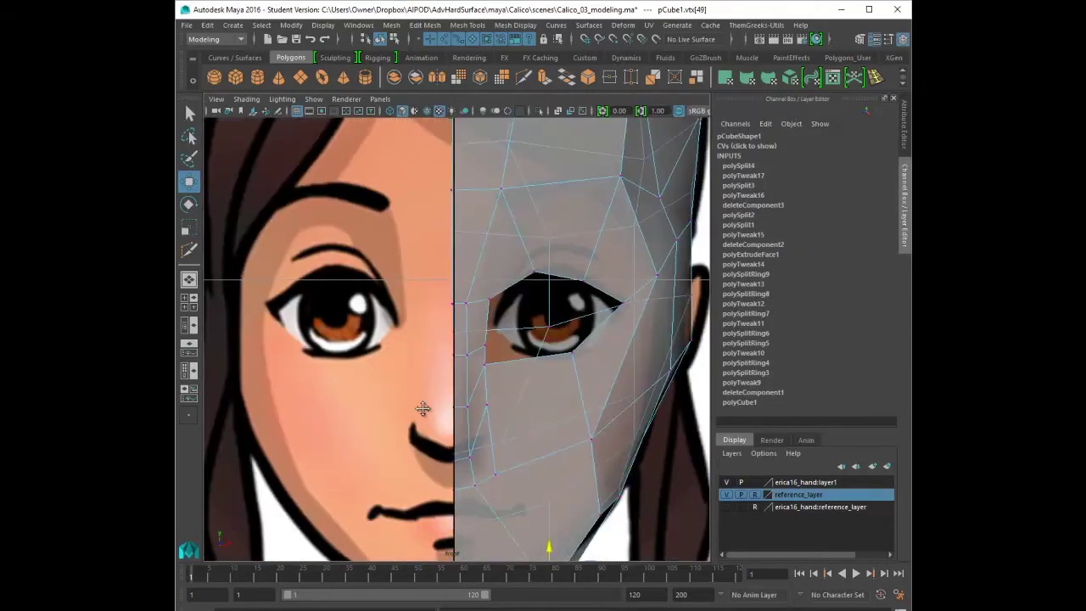
pyautogui.keyDown('alt'); pyautogui.moveTo(424, 407); pyautogui.dragTo(400, 312, button='middle'); pyautogui.keyUp('alt')
pyautogui.keyDown('alt'); pyautogui.moveTo(497, 333); pyautogui.dragTo(493, 307, button='middle'); pyautogui.keyUp('alt')
pyautogui.click(188, 252)
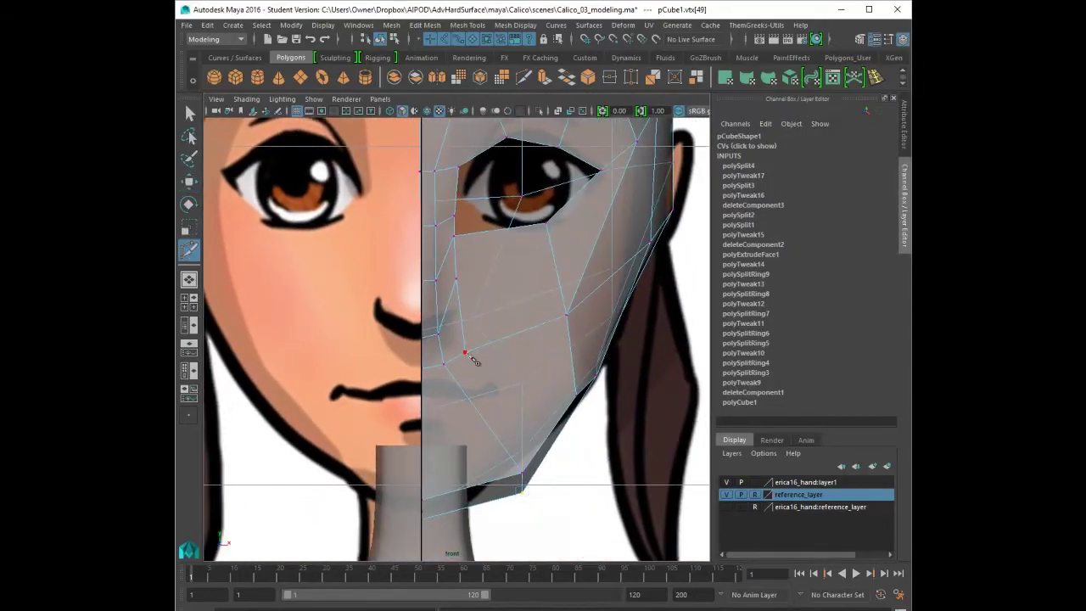
pyautogui.click(465, 351)
pyautogui.rightClick(576, 398)
pyautogui.click(520, 388)
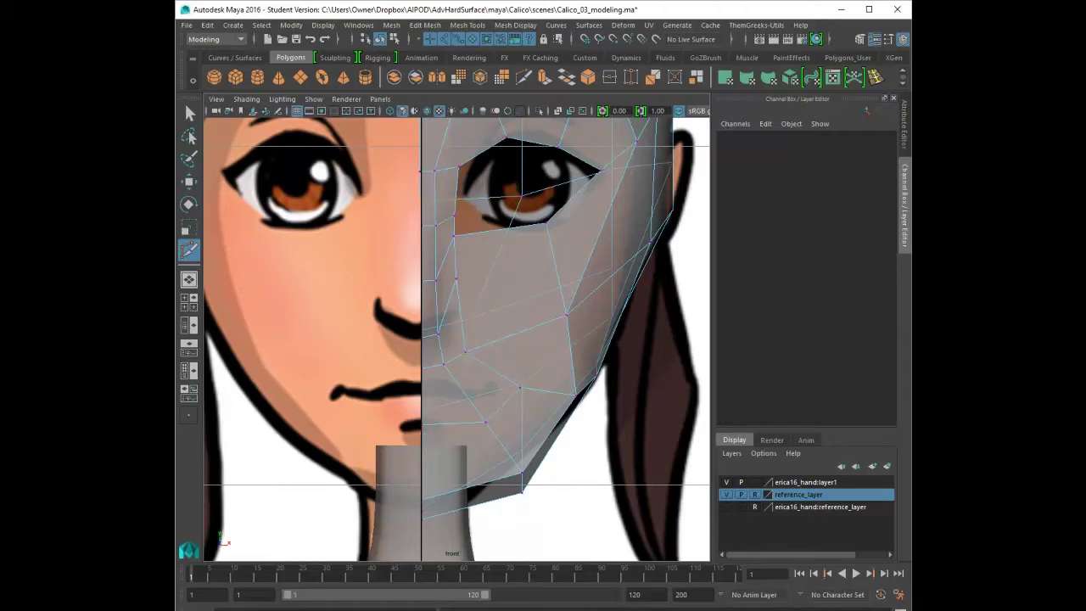
# - Cut an edge from the nose-side vertex to the outer cheek vertex, and lower the rows of vertices beside the nose
pyautogui.click(456, 278)
pyautogui.click(190, 116)
pyautogui.moveTo(462, 283); pyautogui.dragTo(439, 270, button='right')
pyautogui.moveTo(449, 240); pyautogui.dragTo(470, 289)
pyautogui.press('w')
pyautogui.moveTo(455, 208); pyautogui.dragTo(433, 265)
pyautogui.click(454, 240)
pyautogui.click(436, 281)
# - Extrude the mouth-area faces and scale them inward to about 0.667, 0.873 and 0.667 in X, Y and Z
pyautogui.press('q')
pyautogui.moveTo(438, 298); pyautogui.dragTo(438, 340, button='right')
pyautogui.click(451, 409)
pyautogui.keyDown('shift'); pyautogui.click(482, 398); pyautogui.keyUp('shift')
pyautogui.hotkey('ctrl', 'e')
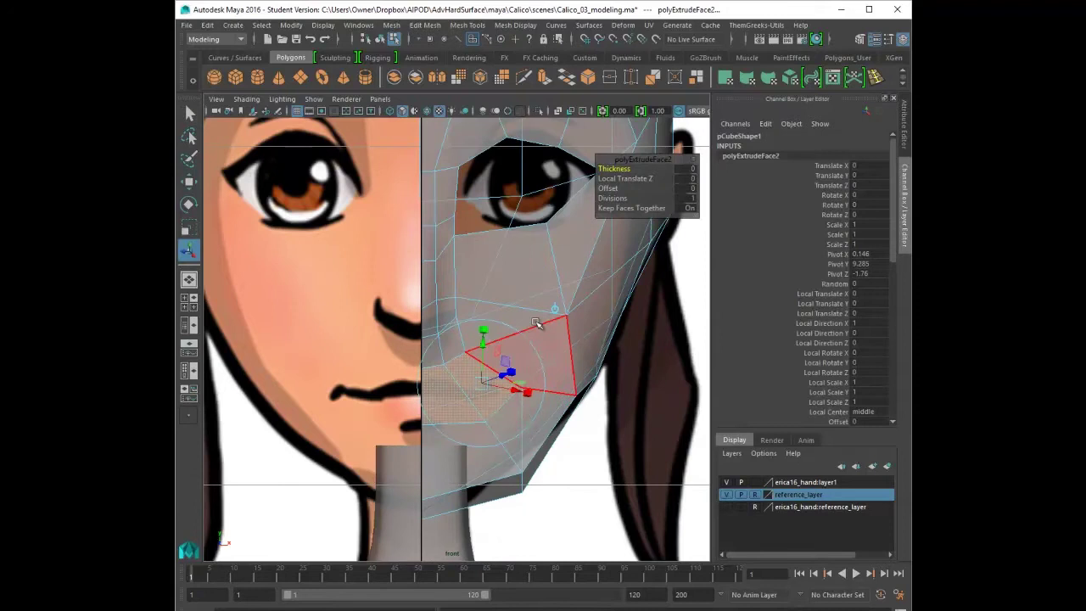
pyautogui.click(545, 315)
pyautogui.click(471, 334)
pyautogui.moveTo(470, 388); pyautogui.dragTo(456, 396)
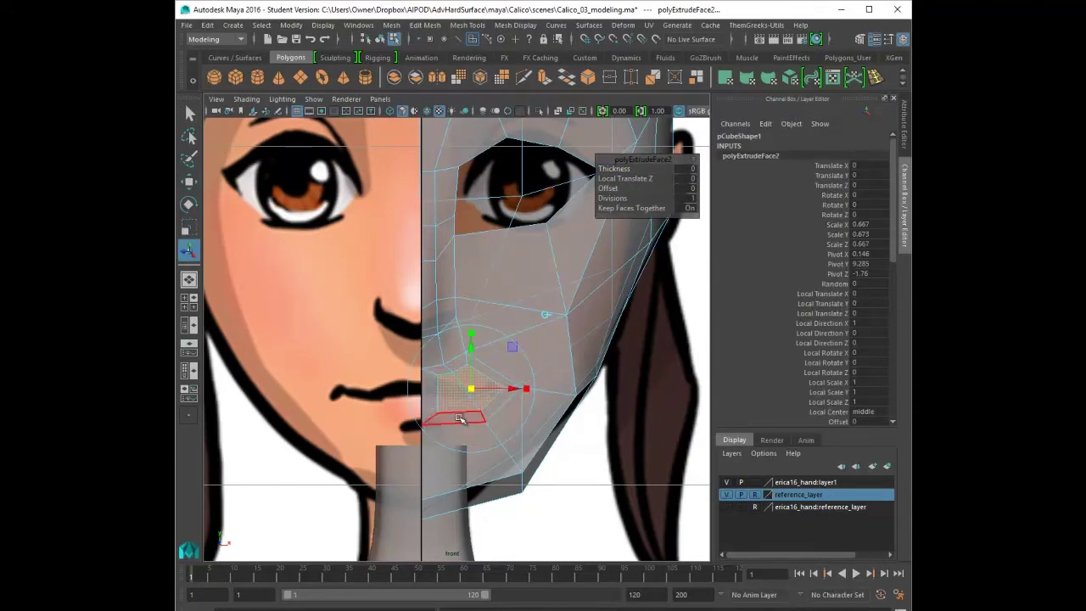
# - Delete the inner extruded mouth faces and the leftover strip at the centerline to open the mouth
pyautogui.press('Delete')
pyautogui.click(432, 396)
pyautogui.press('Delete')
# - Insert an edge loop from the mouth hole's upper outer edge out across the cheek
pyautogui.click(879, 78)
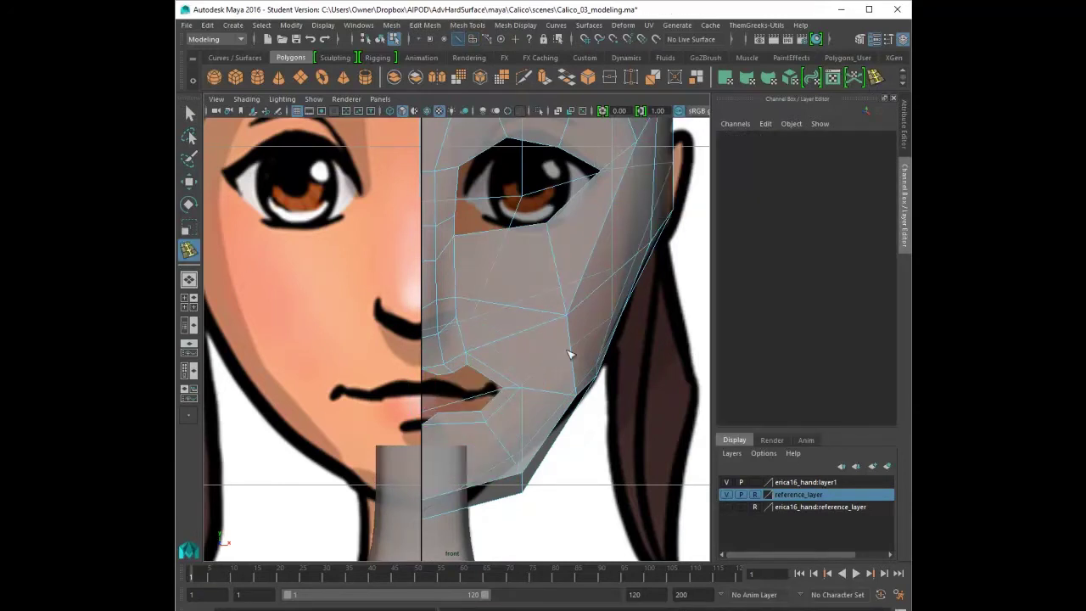
pyautogui.click(490, 378)
pyautogui.click(189, 116)
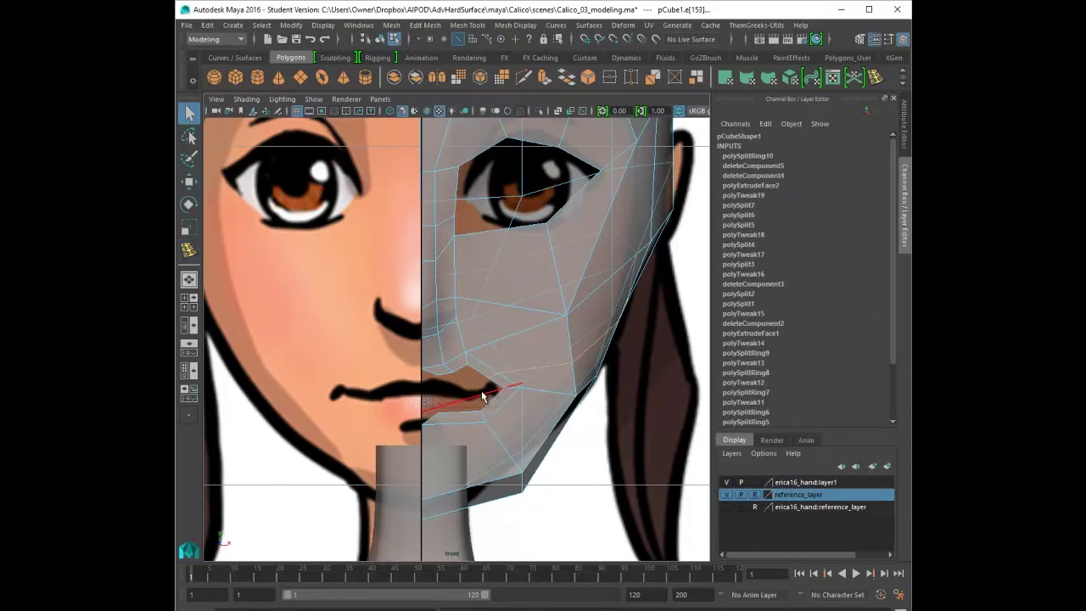
# - Move the mouth hole's innermost upper and lower vertices onto the face centerline
pyautogui.keyDown('alt'); pyautogui.moveTo(492, 391); pyautogui.dragTo(521, 363, button='middle'); pyautogui.keyUp('alt')
pyautogui.scroll(2, 513, 350)
pyautogui.moveTo(479, 298); pyautogui.dragTo(434, 300, button='right')
pyautogui.click(470, 350)
pyautogui.press('w')
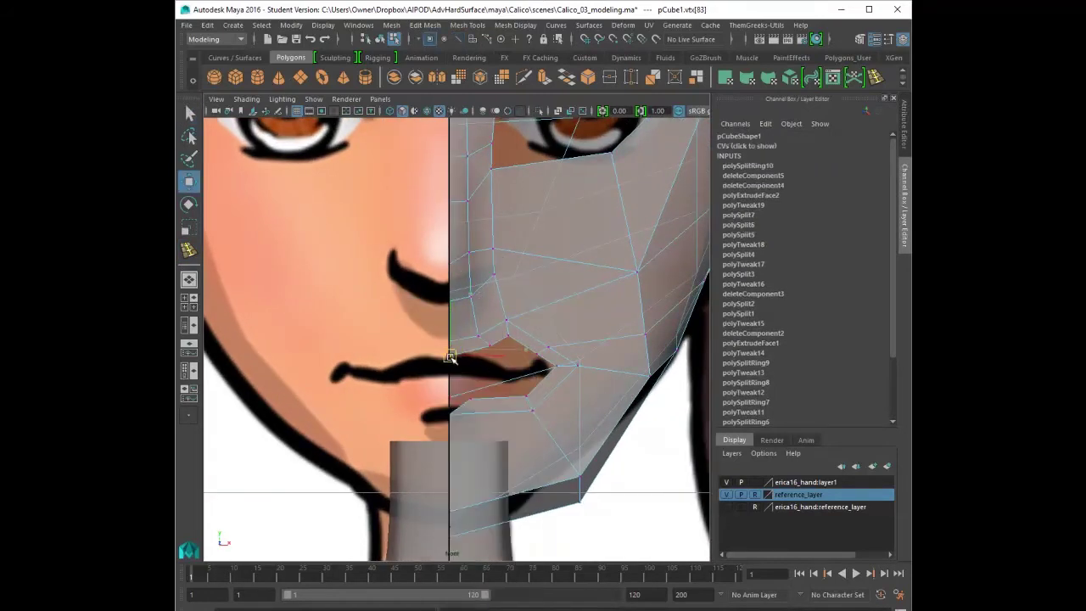
pyautogui.click(452, 397)
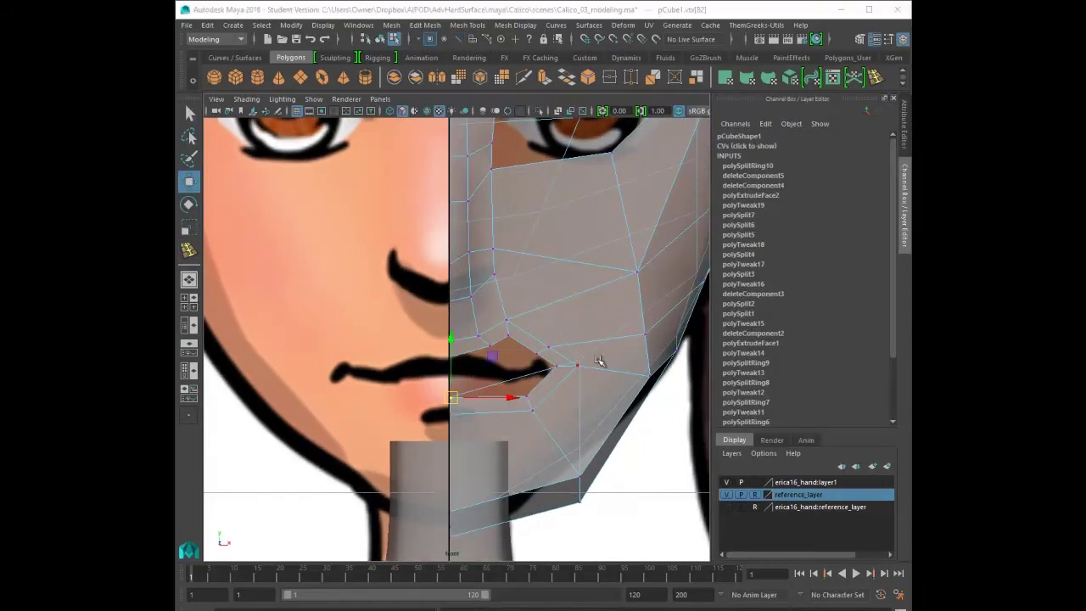
# - Flatten and lower the upper-lip vertices and adjust the vertex near the mouth corner to follow the reference lip line
pyautogui.click(507, 332)
pyautogui.press('r')
pyautogui.moveTo(472, 324); pyautogui.dragTo(466, 347)
pyautogui.press('w')
pyautogui.moveTo(497, 313); pyautogui.dragTo(506, 356)
pyautogui.click(537, 356)
# - Move the jaw-corner vertices up and inward and raise the chin's centerline vertices to fit the front reference
pyautogui.moveTo(579, 298); pyautogui.dragTo(520, 293, button='right')
pyautogui.moveTo(599, 516); pyautogui.dragTo(565, 453)
pyautogui.moveTo(466, 548); pyautogui.dragTo(436, 508)
pyautogui.moveTo(449, 462); pyautogui.dragTo(507, 458)
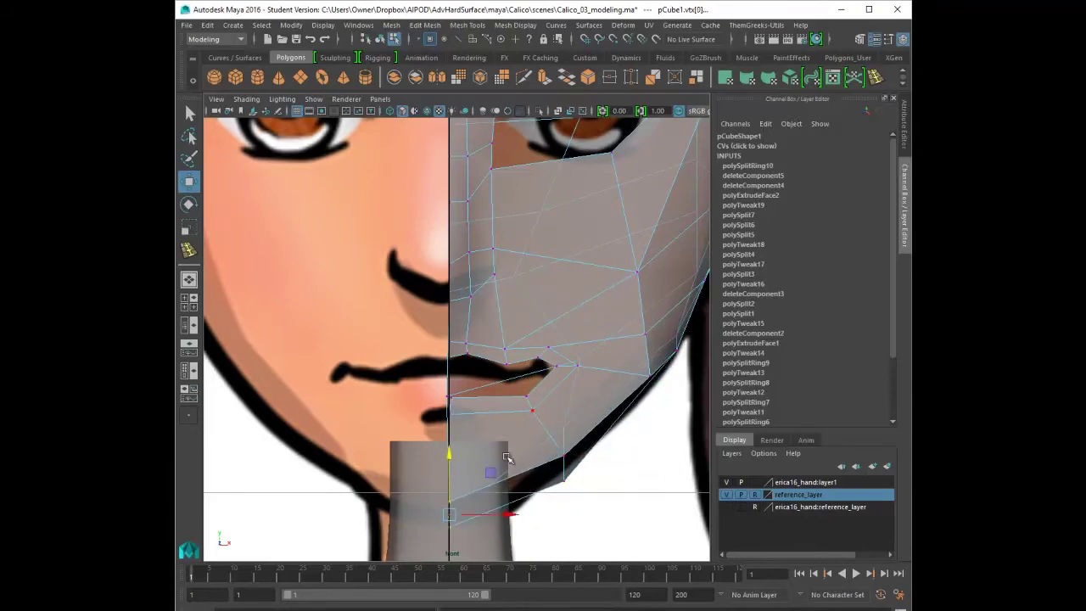
pyautogui.click(560, 479)
pyautogui.click(566, 431)
pyautogui.keyDown('alt'); pyautogui.moveTo(590, 450); pyautogui.dragTo(578, 392, button='right'); pyautogui.keyUp('alt')
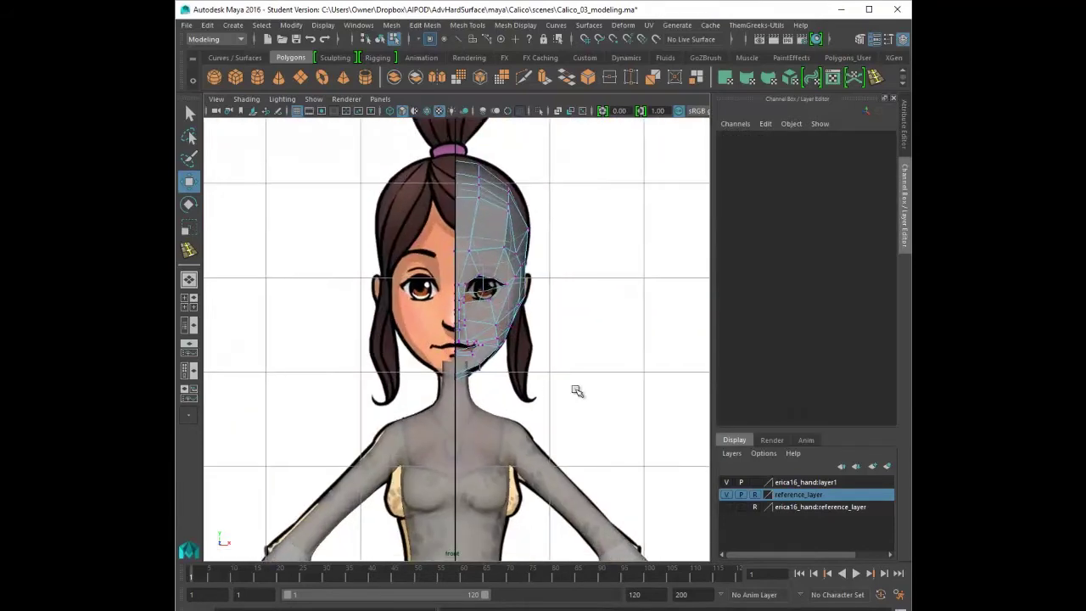
# - Adjust the outer vertices at the back of the half head to smooth its rounded contour
pyautogui.keyDown('alt'); pyautogui.moveTo(602, 375); pyautogui.dragTo(596, 413, button='middle'); pyautogui.keyUp('alt')
pyautogui.keyDown('alt'); pyautogui.click(597, 413); pyautogui.keyUp('alt')
pyautogui.press('space')
pyautogui.press('space')
pyautogui.keyDown('alt'); pyautogui.moveTo(551, 283); pyautogui.dragTo(573, 371); pyautogui.keyUp('alt')
pyautogui.keyDown('alt'); pyautogui.moveTo(551, 332); pyautogui.dragTo(577, 331); pyautogui.keyUp('alt')
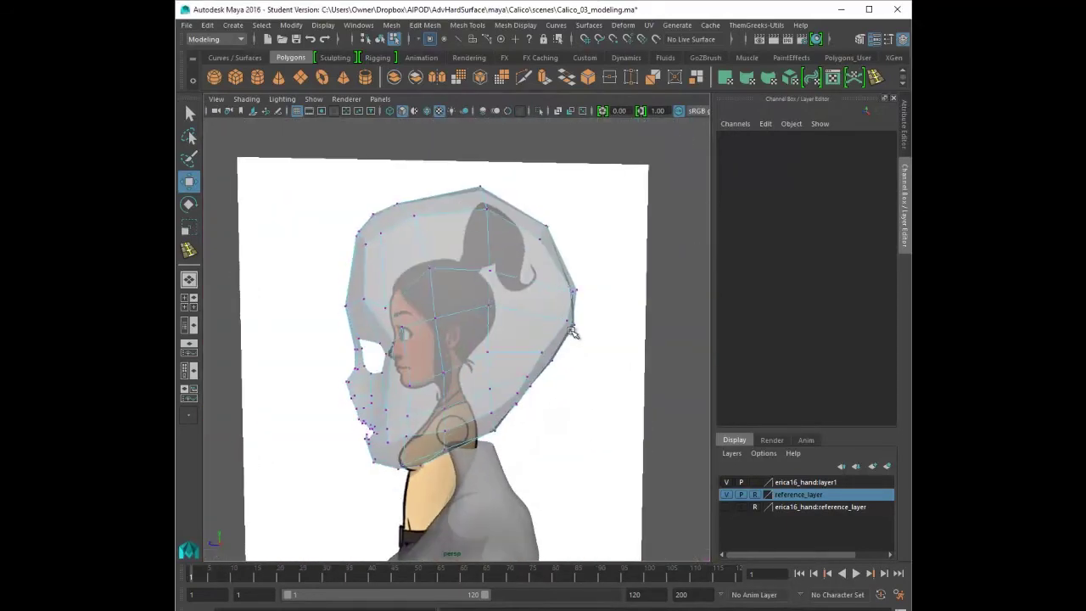
pyautogui.click(574, 292)
pyautogui.click(568, 314)
pyautogui.moveTo(526, 306)
pyautogui.mouseDown()
pyautogui.moveTo(480, 309)
pyautogui.moveTo(555, 311)
pyautogui.moveTo(533, 304)
pyautogui.mouseUp()
# - Reposition the vertices beside the centerline on the back of the head, down toward the nape, to even their spacing
pyautogui.keyDown('alt'); pyautogui.moveTo(616, 309); pyautogui.dragTo(483, 322); pyautogui.keyUp('alt')
pyautogui.click(382, 300)
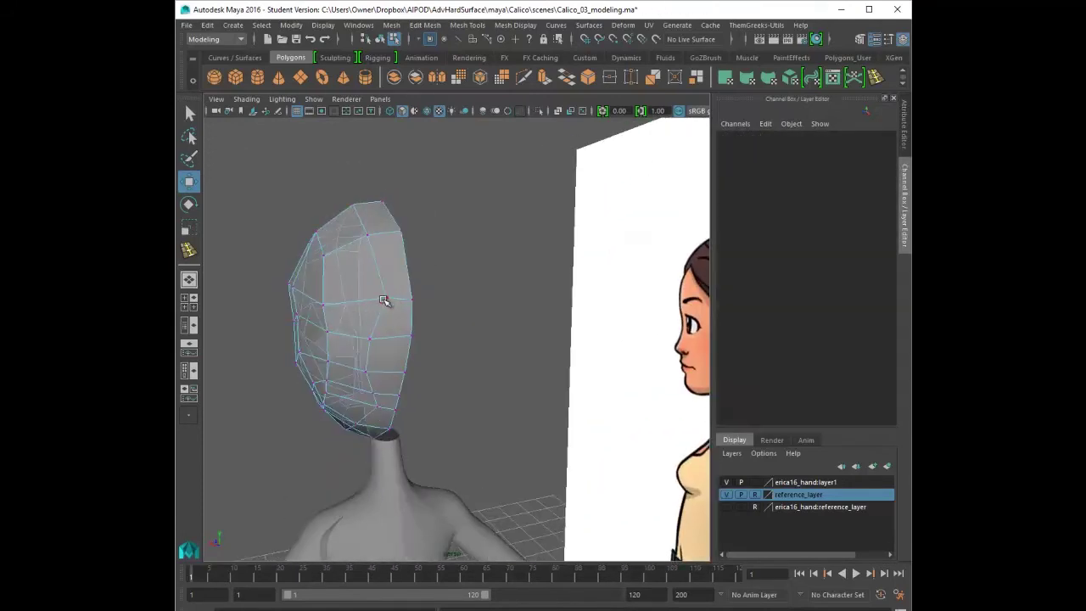
pyautogui.moveTo(367, 407); pyautogui.dragTo(379, 404)
pyautogui.keyDown('alt'); pyautogui.moveTo(389, 404); pyautogui.dragTo(389, 381); pyautogui.keyUp('alt')
pyautogui.click(383, 381)
pyautogui.keyDown('alt'); pyautogui.moveTo(389, 381); pyautogui.dragTo(529, 257); pyautogui.keyUp('alt')
# - Adjust the cheek vertex beside the nose and the vertex at the mouth corner against the front reference
pyautogui.press('space')
pyautogui.press('space')
pyautogui.click(545, 346)
pyautogui.scroll(2, 543, 429)
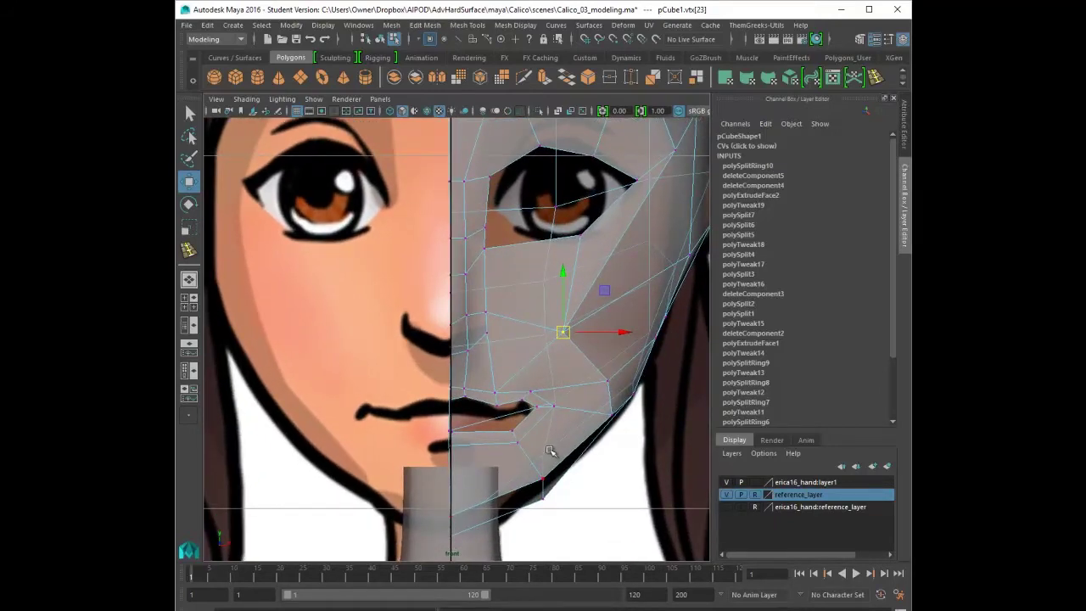
pyautogui.moveTo(553, 412); pyautogui.dragTo(545, 412)
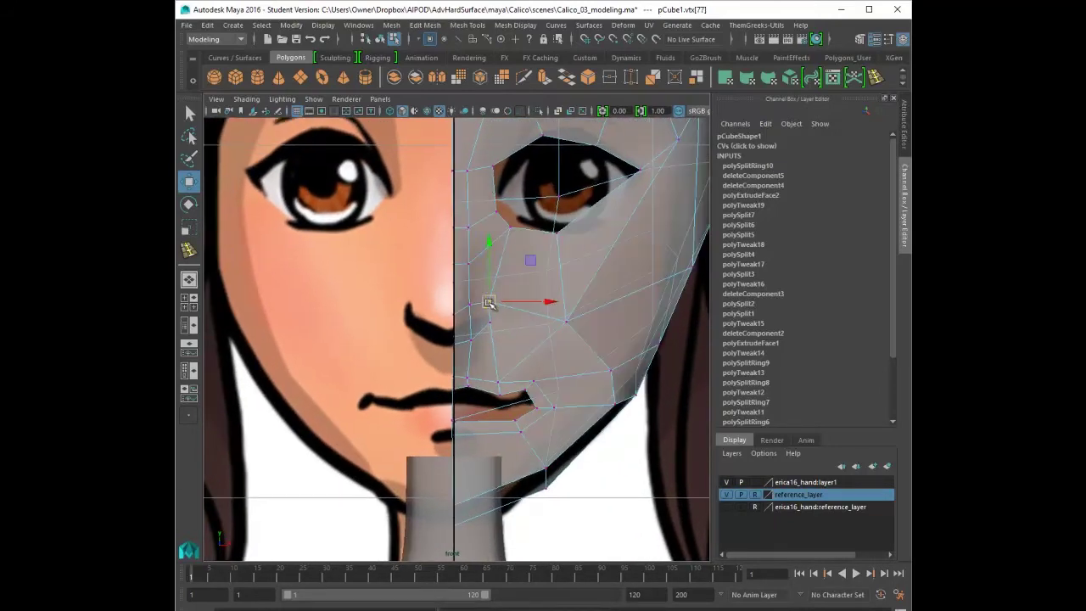
# - Reshape the eye hole's lower edge to the reference eyelid and shift the vertices along the side of the nose
pyautogui.moveTo(491, 303); pyautogui.dragTo(497, 305)
pyautogui.keyDown('alt'); pyautogui.moveTo(563, 274); pyautogui.dragTo(554, 306, button='middle'); pyautogui.keyUp('alt')
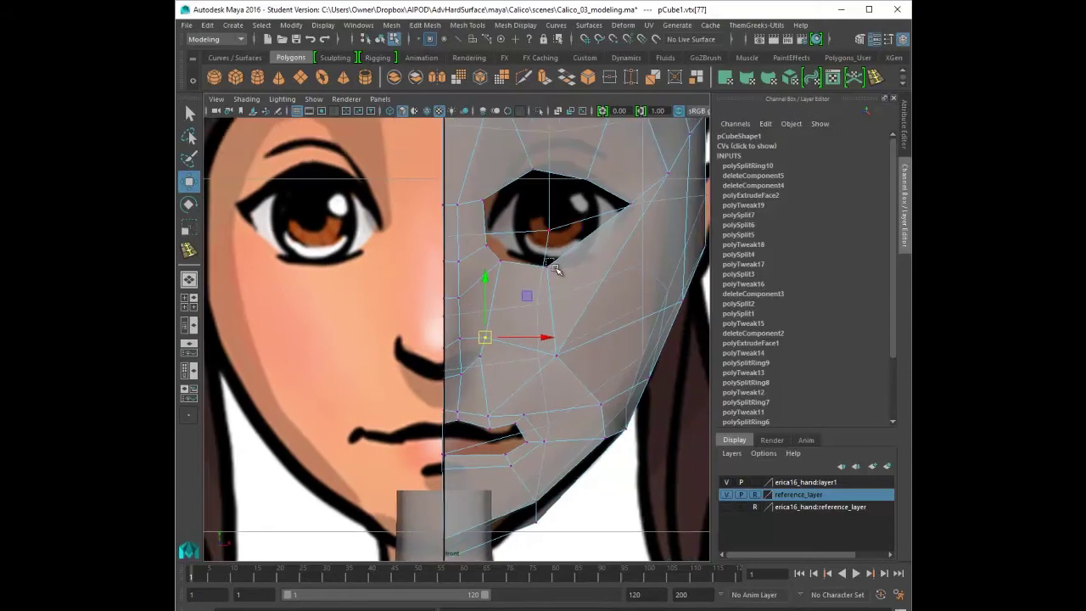
pyautogui.click(568, 270)
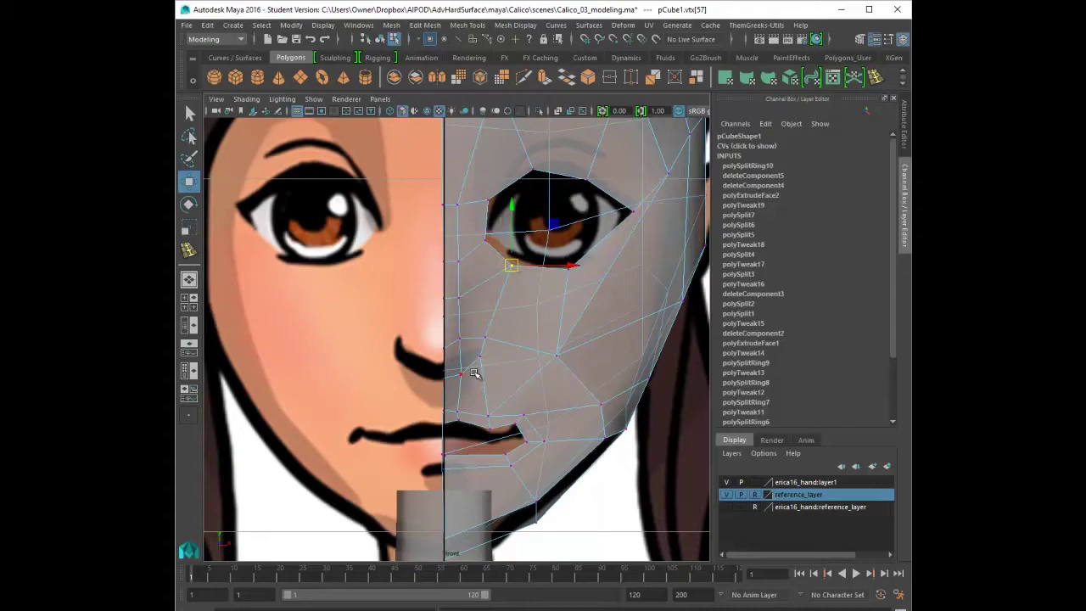
pyautogui.click(460, 340)
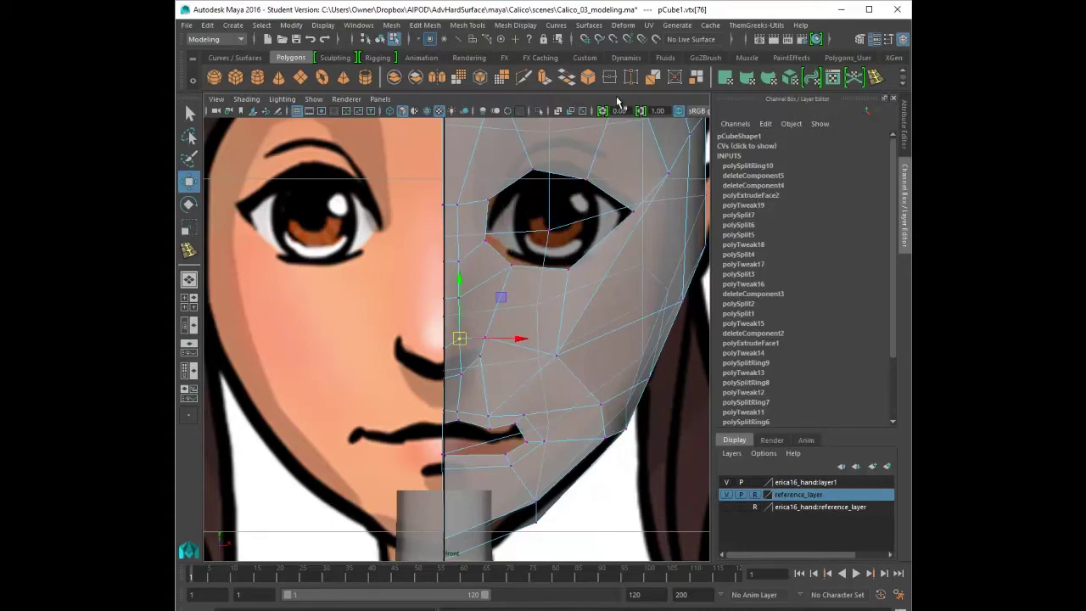
# - Fit the nose bridge vertices to the side reference and move the cheek vertex beside the nose backward
pyautogui.press('space')
pyautogui.press('space')
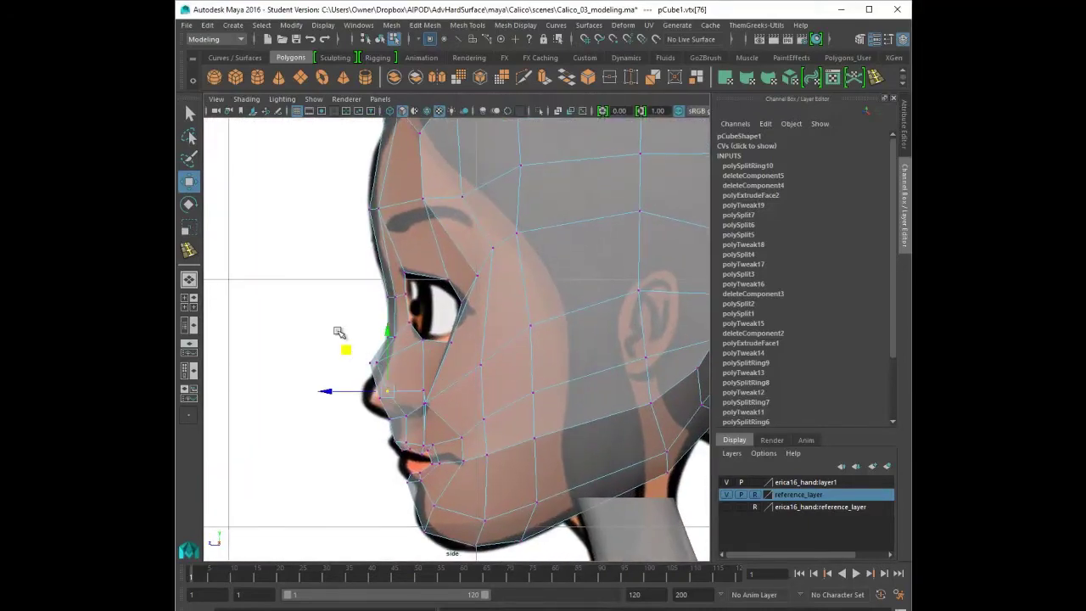
pyautogui.moveTo(338, 332); pyautogui.dragTo(401, 398)
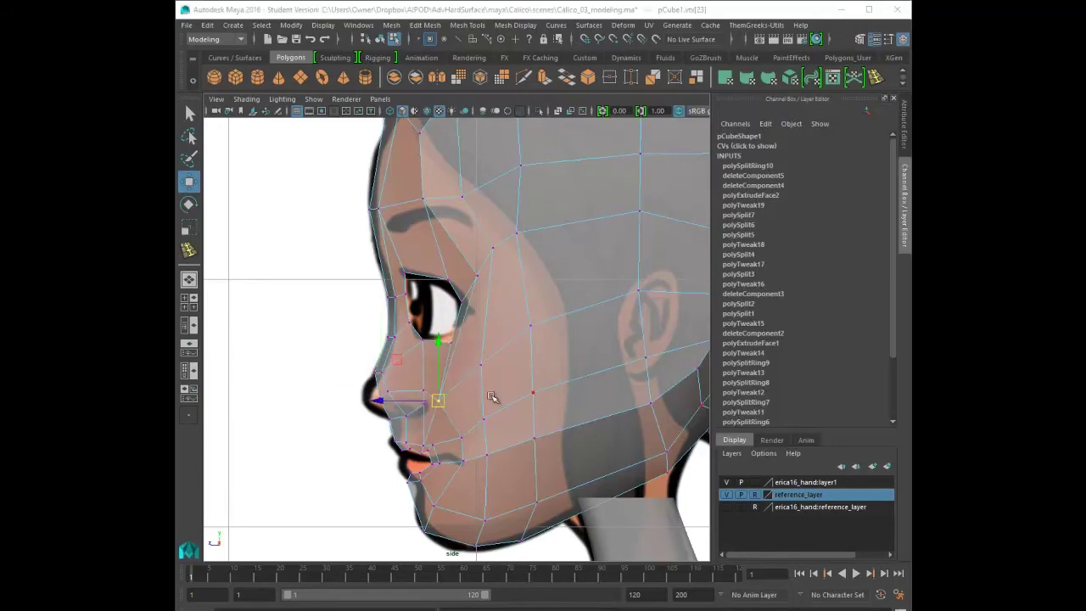
# - Insert an edge loop from the nose around the mouth corner to the chin, checking its path in perspective
pyautogui.click(190, 249)
pyautogui.click(388, 380)
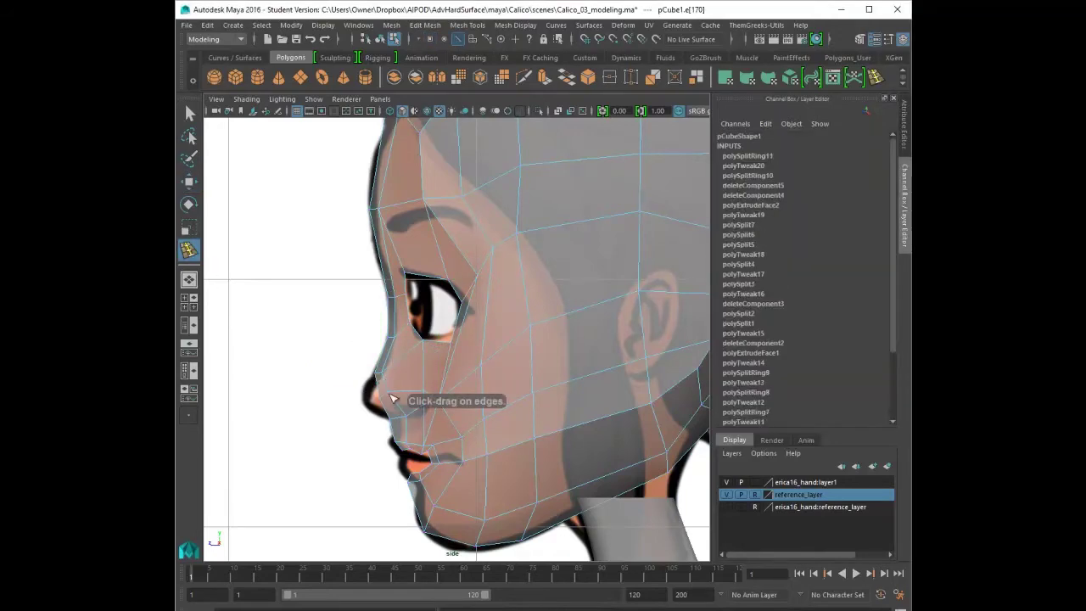
pyautogui.keyDown('alt'); pyautogui.moveTo(464, 388); pyautogui.dragTo(475, 323, button='middle'); pyautogui.keyUp('alt')
pyautogui.keyDown('alt'); pyautogui.moveTo(486, 367); pyautogui.dragTo(489, 366); pyautogui.keyUp('alt')
pyautogui.press('space')
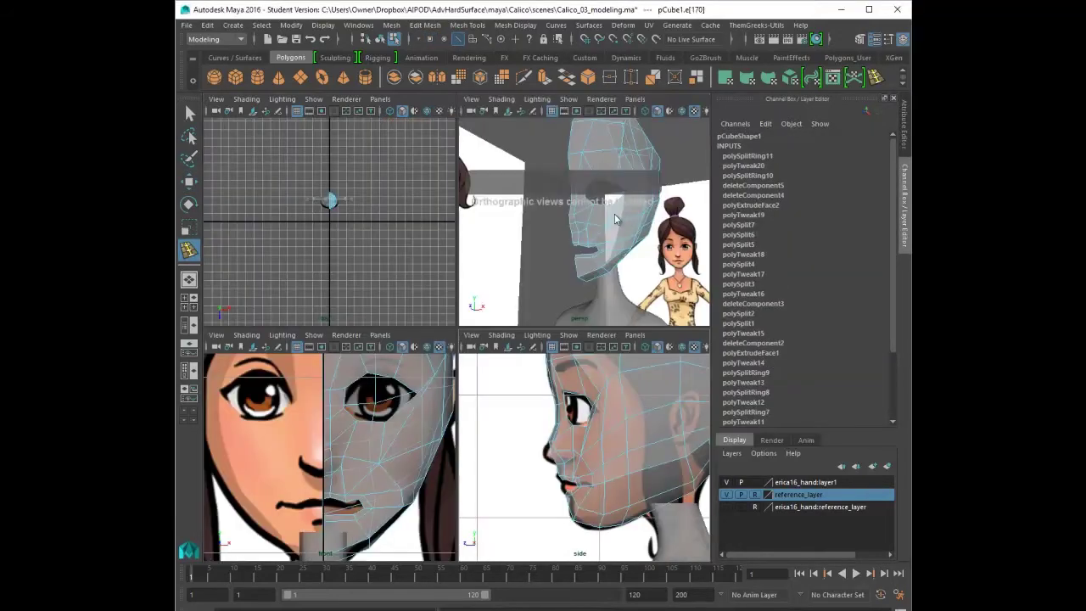
pyautogui.press('space')
pyautogui.keyDown('alt'); pyautogui.moveTo(577, 308); pyautogui.dragTo(541, 323); pyautogui.keyUp('alt')
pyautogui.hotkey('ctrl', 'z')
pyautogui.keyDown('alt'); pyautogui.moveTo(475, 369); pyautogui.dragTo(469, 343, button='middle'); pyautogui.keyUp('alt')
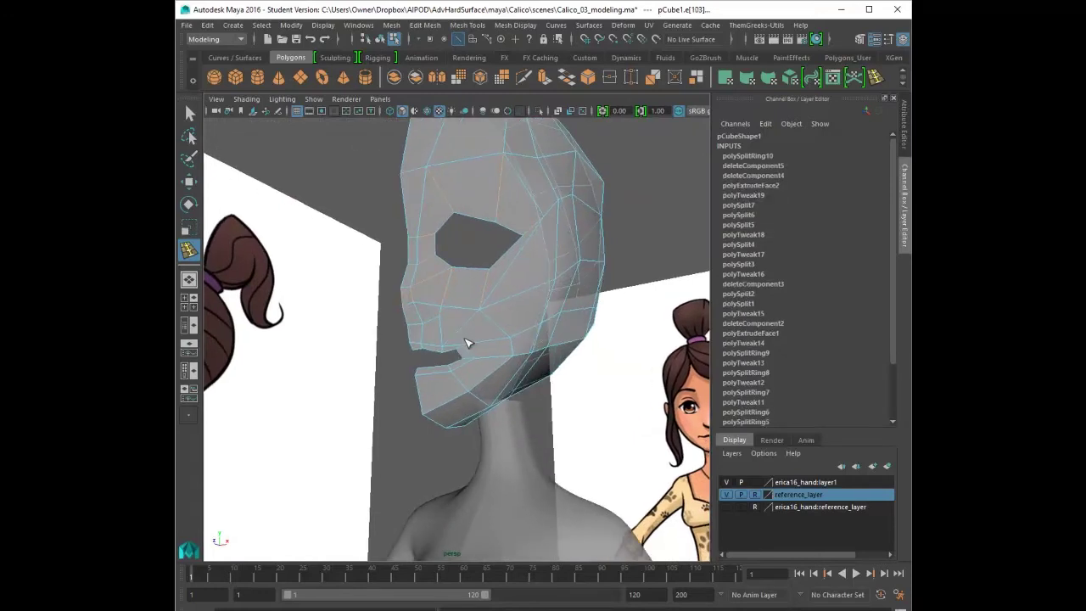
pyautogui.hotkey('shift', 'z')
pyautogui.hotkey('shift', 'z')
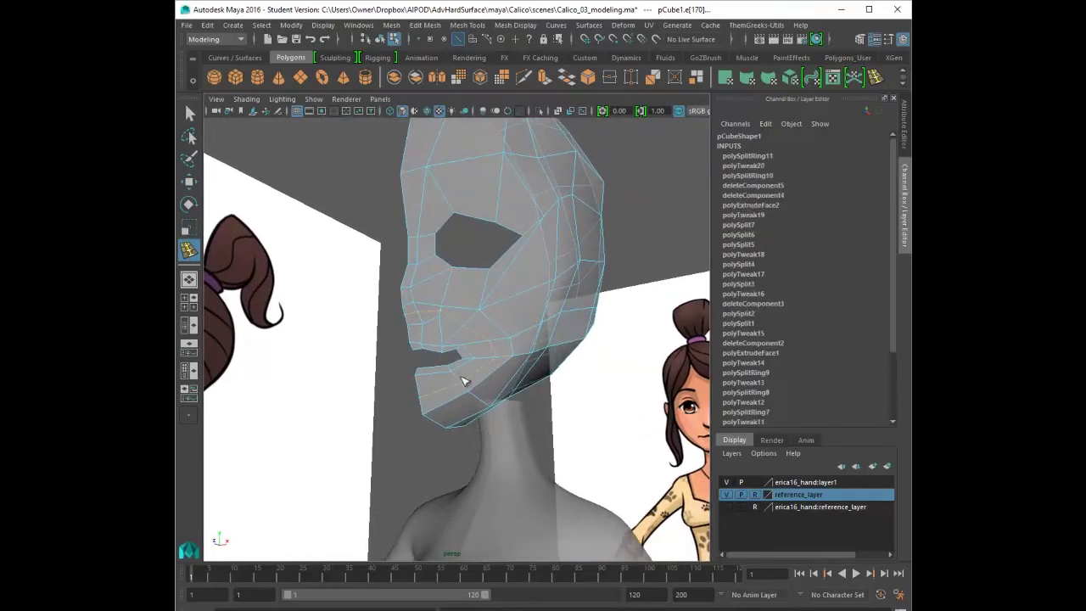
# - Adjust the new loop's vertices beside the mouth corner and on the chin centerline in the front view
pyautogui.keyDown('alt'); pyautogui.moveTo(492, 346); pyautogui.dragTo(577, 307, button='right'); pyautogui.keyUp('alt')
pyautogui.press('q')
pyautogui.moveTo(470, 297)
pyautogui.keyDown('alt'); pyautogui.mouseDown()
pyautogui.moveTo(436, 305)
pyautogui.moveTo(476, 305)
pyautogui.mouseUp(); pyautogui.keyUp('alt')
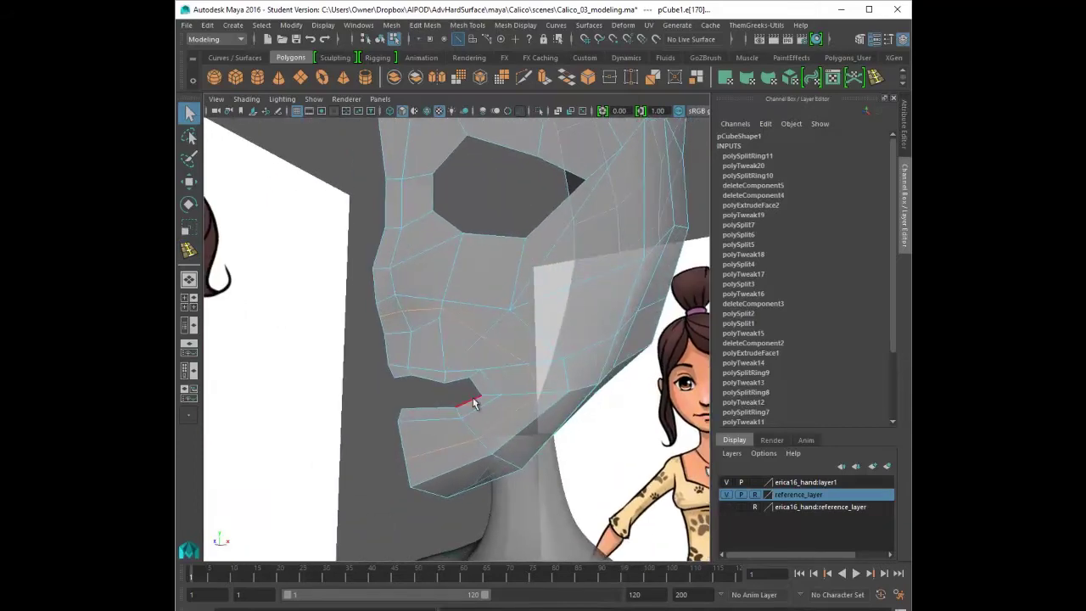
pyautogui.press('space')
pyautogui.press('space')
pyautogui.keyDown('alt'); pyautogui.moveTo(463, 344); pyautogui.dragTo(458, 300, button='middle'); pyautogui.keyUp('alt')
pyautogui.keyDown('alt'); pyautogui.moveTo(458, 299); pyautogui.dragTo(575, 334, button='right'); pyautogui.keyUp('alt')
pyautogui.scroll(-2, 575, 334)
pyautogui.moveTo(560, 371); pyautogui.dragTo(533, 350, button='right')
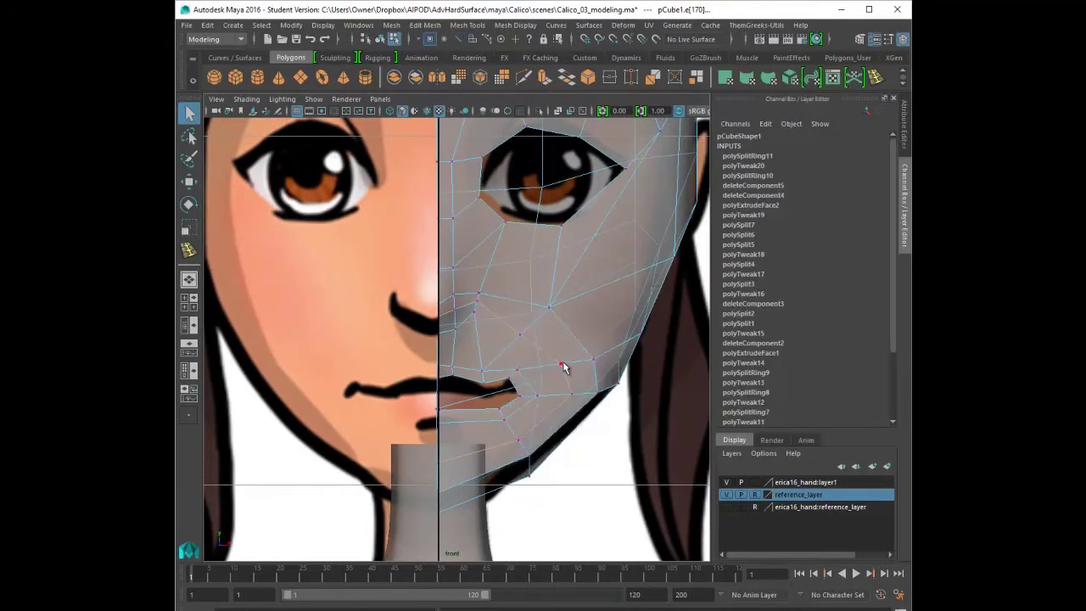
pyautogui.click(564, 363)
pyautogui.press('w')
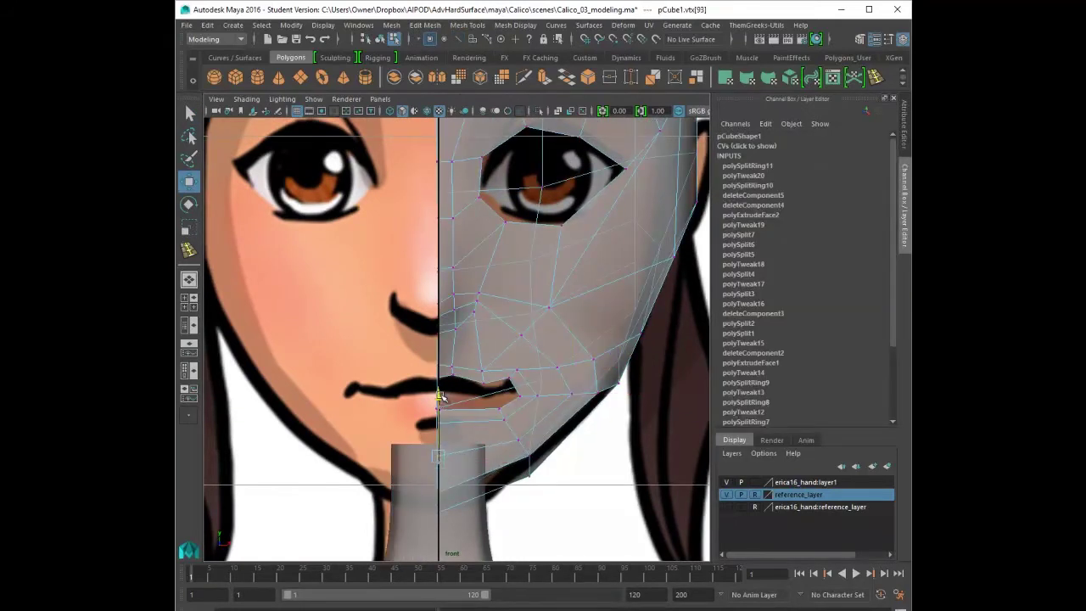
# - Fit the lower-lip vertices and the new loop's vertices beneath them to the side profile
pyautogui.press('space')
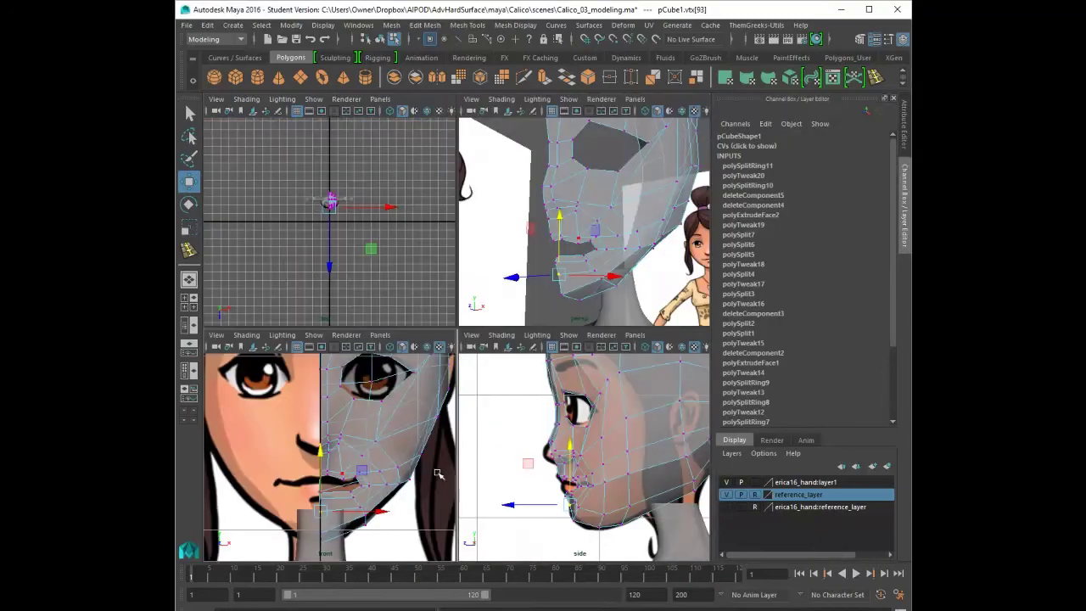
pyautogui.press('space')
pyautogui.scroll(2, 538, 378)
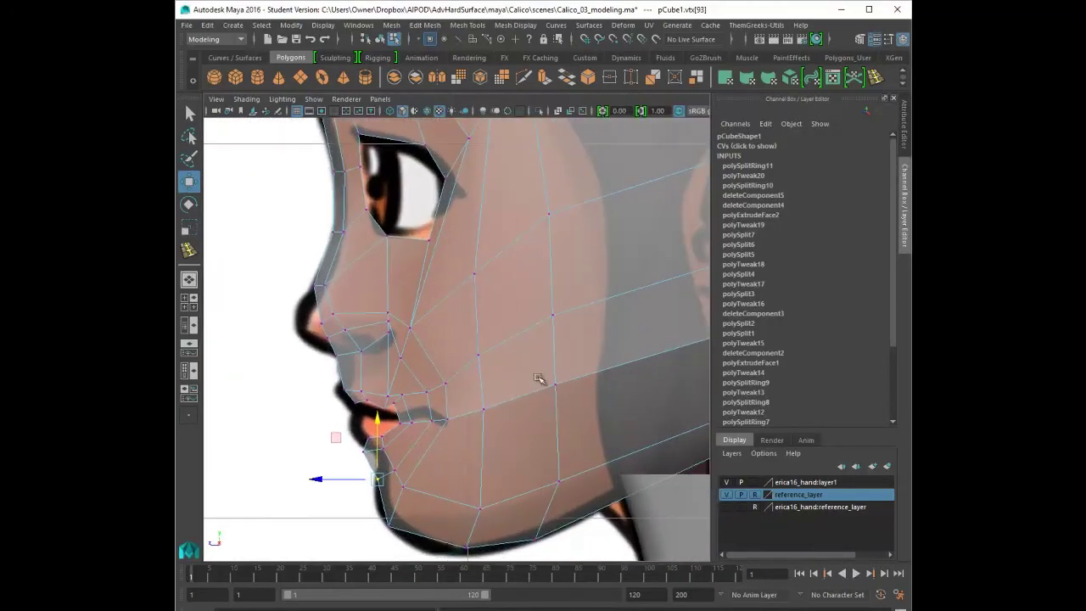
pyautogui.moveTo(379, 480); pyautogui.dragTo(383, 475)
pyautogui.keyDown('shift'); pyautogui.click(394, 469); pyautogui.keyUp('shift')
pyautogui.moveTo(348, 431); pyautogui.dragTo(367, 446)
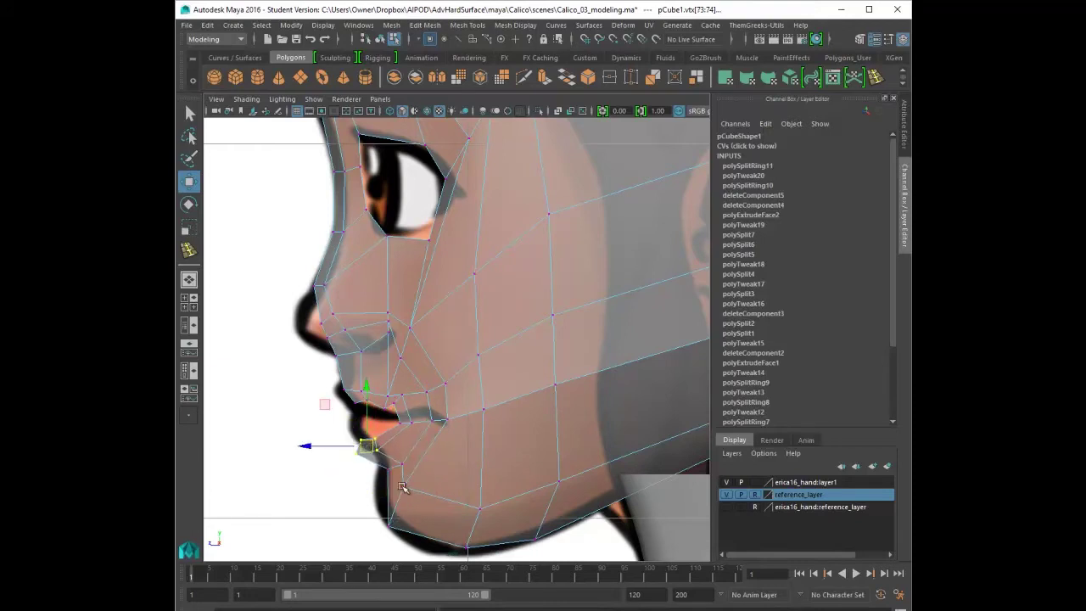
# - Shift the chin and lower jaw vertices down and forward to follow the side reference's jawline
pyautogui.click(401, 485)
pyautogui.moveTo(401, 485); pyautogui.dragTo(407, 504)
pyautogui.click(391, 528)
pyautogui.keyDown('alt'); pyautogui.moveTo(483, 550); pyautogui.dragTo(484, 489, button='middle'); pyautogui.keyUp('alt')
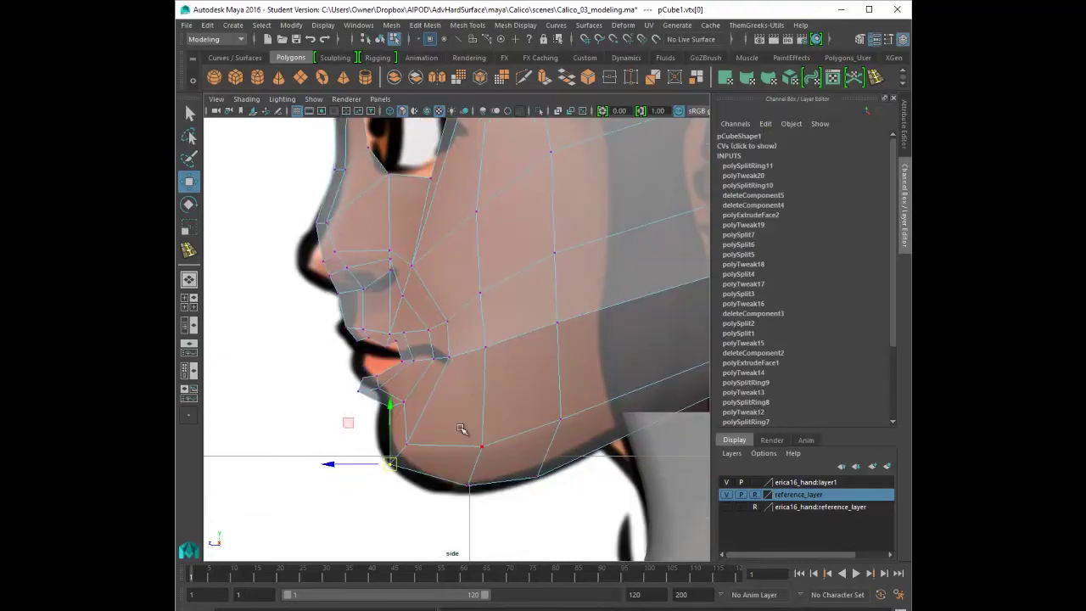
pyautogui.click(482, 447)
pyautogui.moveTo(482, 447); pyautogui.dragTo(460, 453)
pyautogui.moveTo(475, 469); pyautogui.dragTo(466, 477)
pyautogui.click(562, 419)
pyautogui.moveTo(564, 425)
pyautogui.mouseDown()
pyautogui.moveTo(566, 440)
pyautogui.moveTo(521, 484)
pyautogui.moveTo(554, 440)
pyautogui.mouseUp()
pyautogui.click(561, 434)
# - Pull the nose-tip vertices forward to the reference tip and fit the bridge vertices to the profile
pyautogui.keyDown('alt'); pyautogui.moveTo(554, 440); pyautogui.dragTo(544, 547, button='middle'); pyautogui.keyUp('alt')
pyautogui.keyDown('alt'); pyautogui.moveTo(544, 547); pyautogui.dragTo(517, 315, button='right'); pyautogui.keyUp('alt')
pyautogui.keyDown('alt'); pyautogui.moveTo(516, 317); pyautogui.dragTo(575, 376, button='middle'); pyautogui.keyUp('alt')
pyautogui.scroll(5, 575, 376)
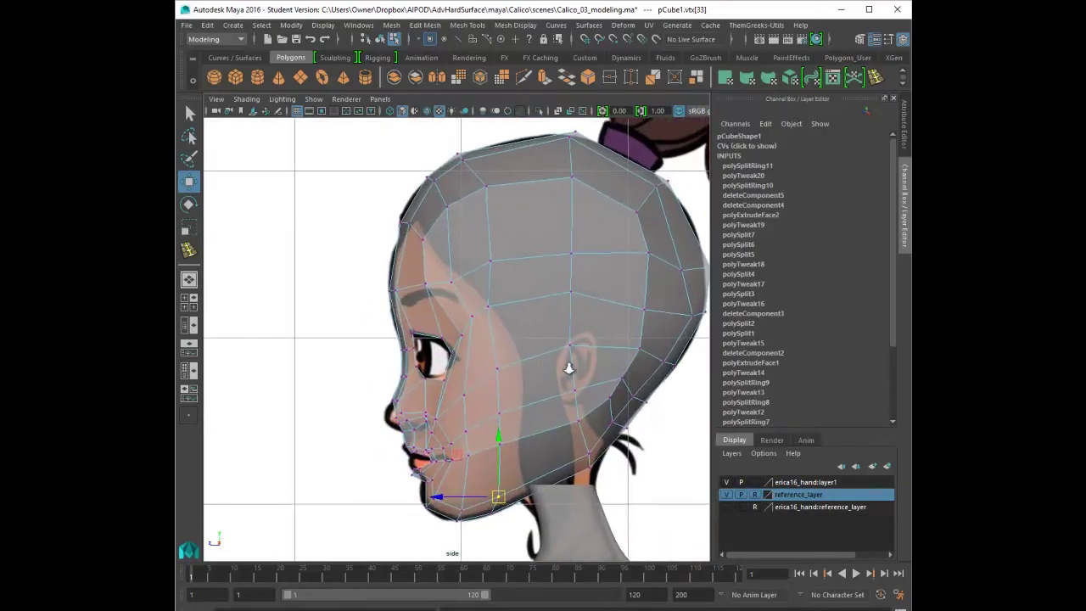
pyautogui.scroll(4, 559, 379)
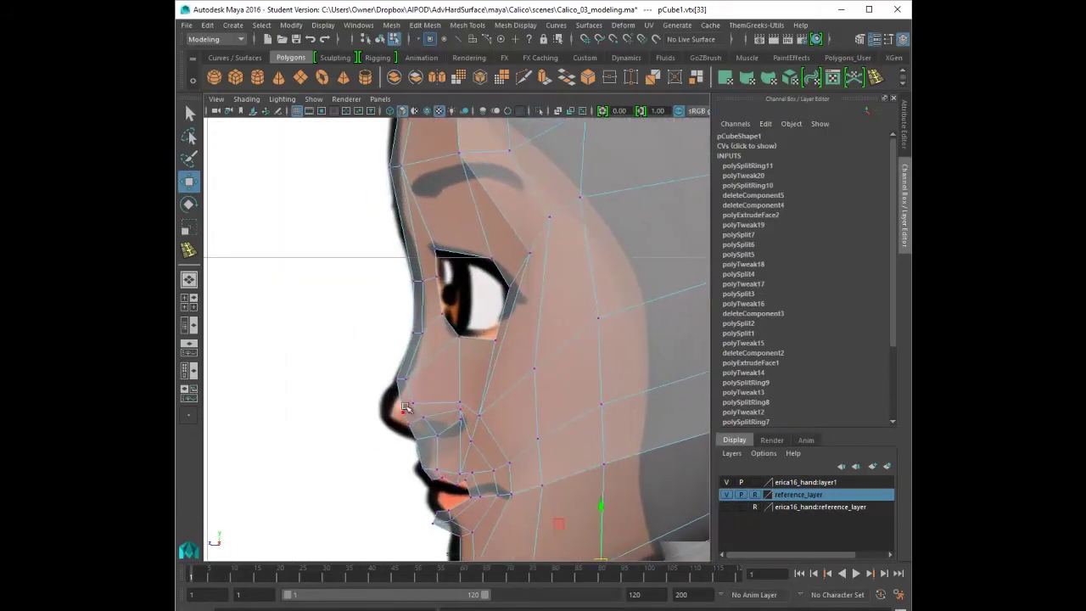
pyautogui.moveTo(410, 417); pyautogui.dragTo(390, 413)
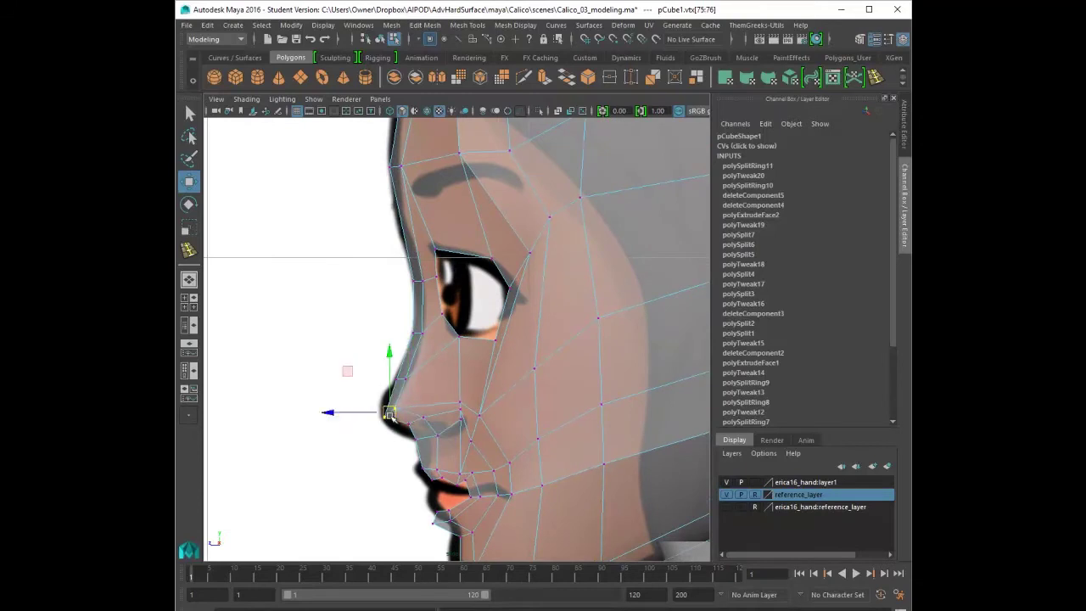
pyautogui.click(402, 378)
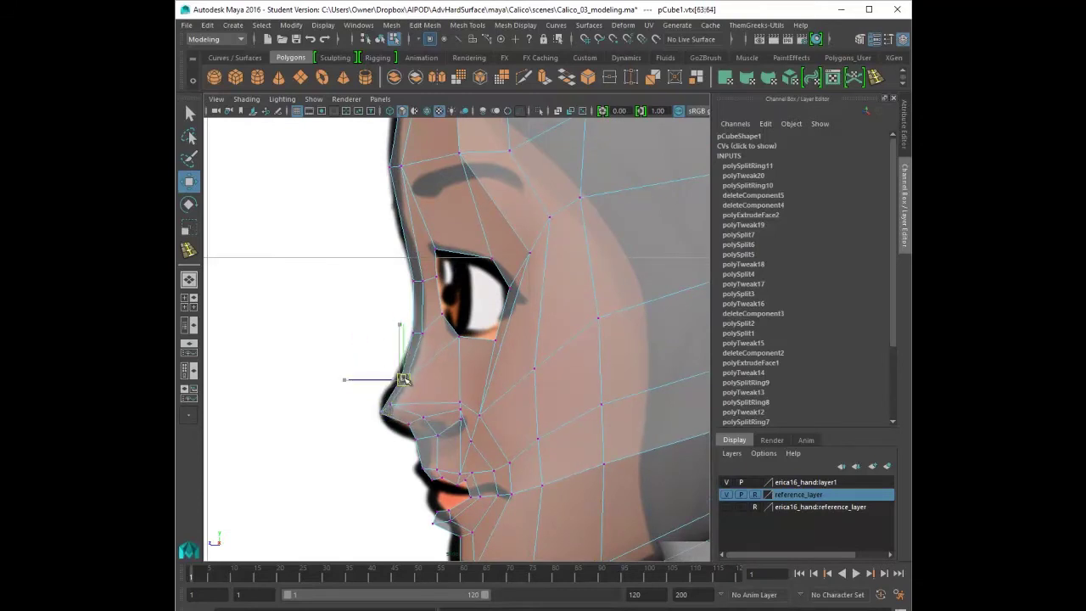
# - Reposition the vertices under the nose, on the upper lip and beside the nostril to match the side reference
pyautogui.click(436, 435)
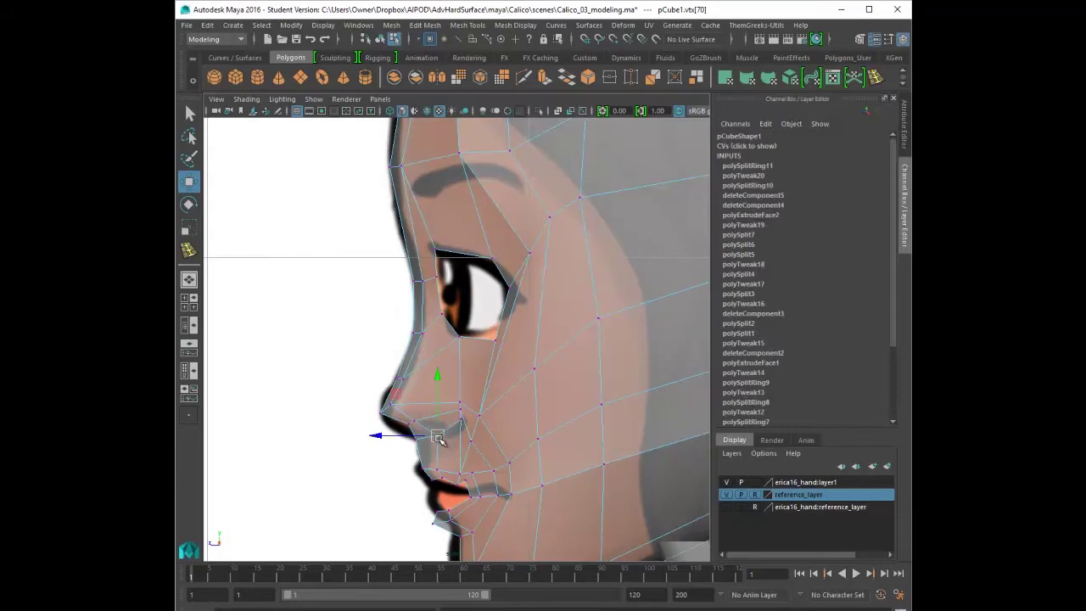
pyautogui.click(434, 474)
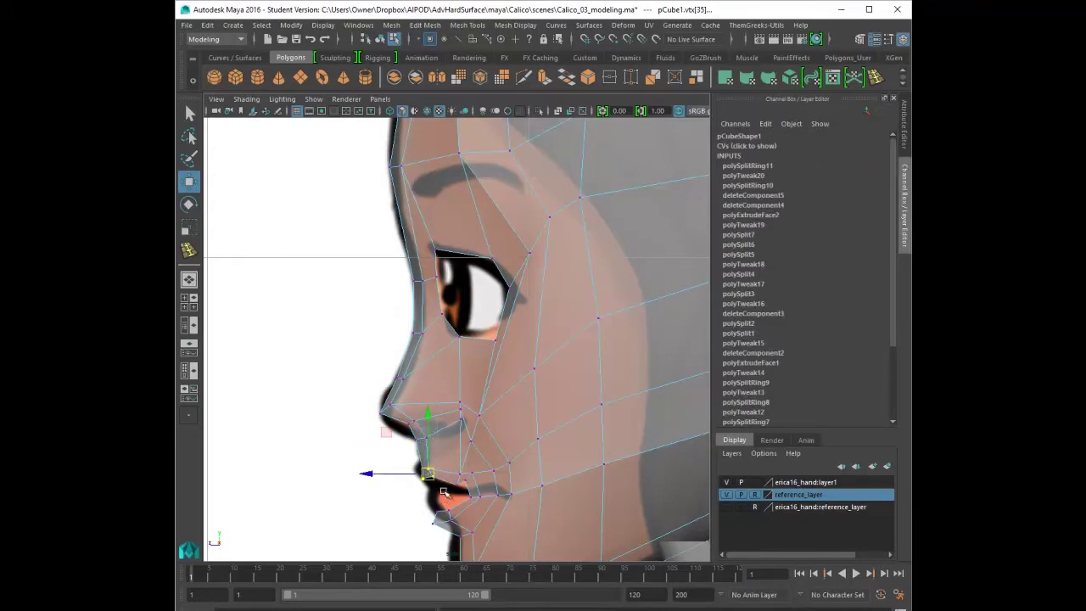
pyautogui.click(428, 477)
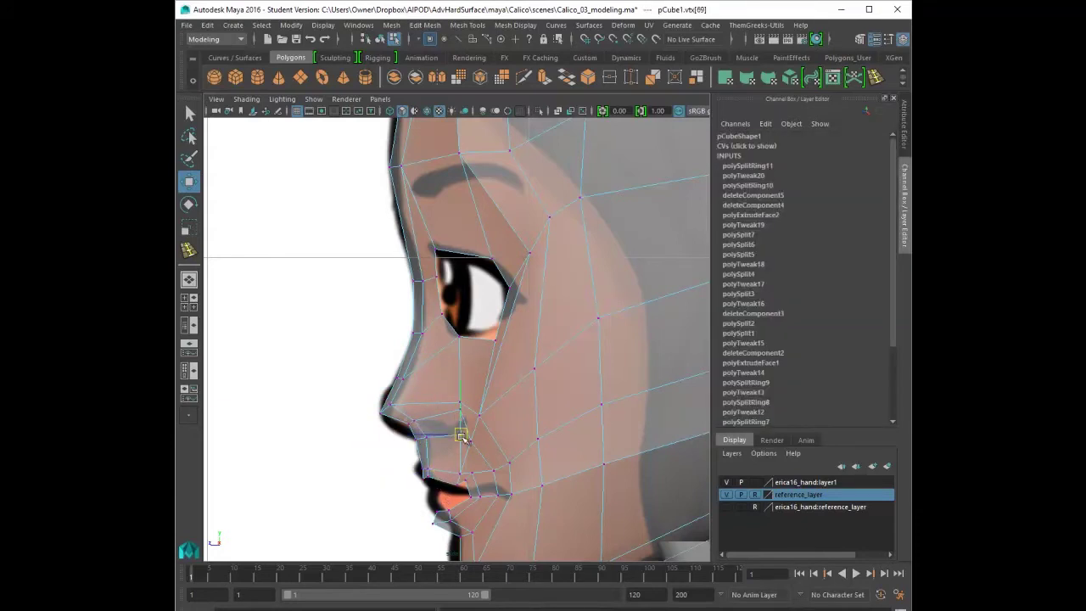
pyautogui.click(462, 403)
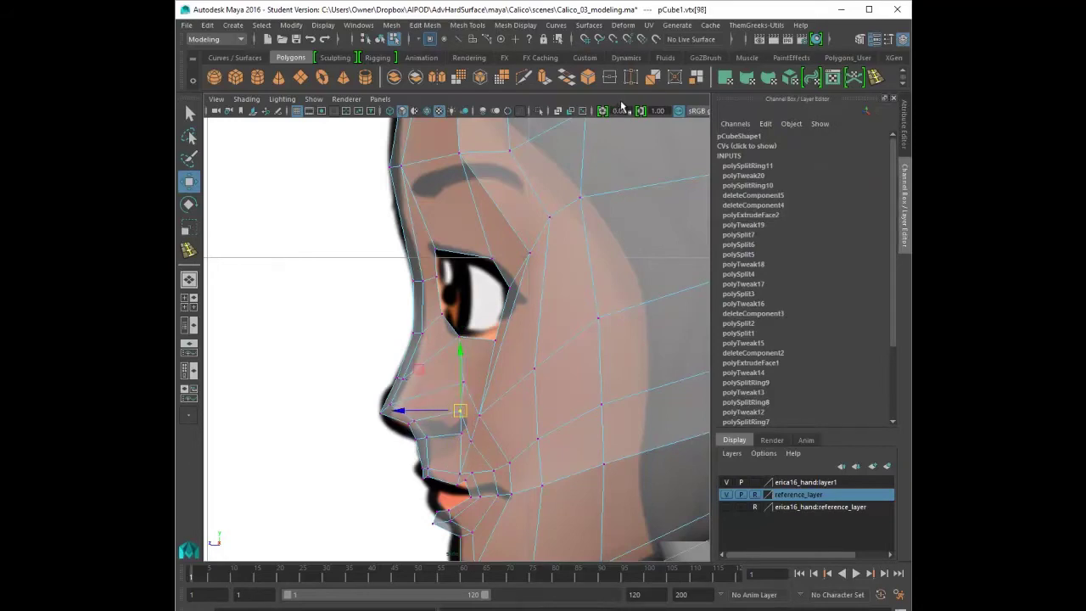
pyautogui.press('space')
pyautogui.press('space')
pyautogui.keyDown('alt'); pyautogui.moveTo(615, 233); pyautogui.dragTo(538, 311); pyautogui.keyUp('alt')
# - Move the nose's bridge, tip and base vertices back to flatten the nose strip against the face
pyautogui.press('space')
pyautogui.press('space')
pyautogui.scroll(3, 517, 417)
pyautogui.keyDown('alt'); pyautogui.moveTo(517, 417); pyautogui.dragTo(504, 367, button='middle'); pyautogui.keyUp('alt')
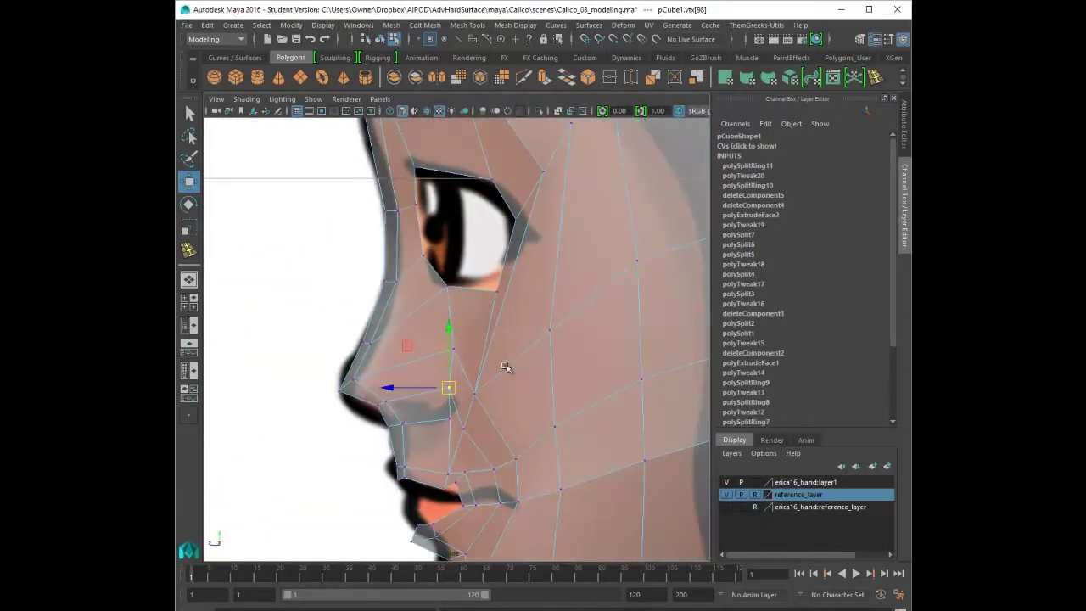
pyautogui.moveTo(328, 370); pyautogui.dragTo(408, 378)
pyautogui.moveTo(343, 323); pyautogui.dragTo(387, 328)
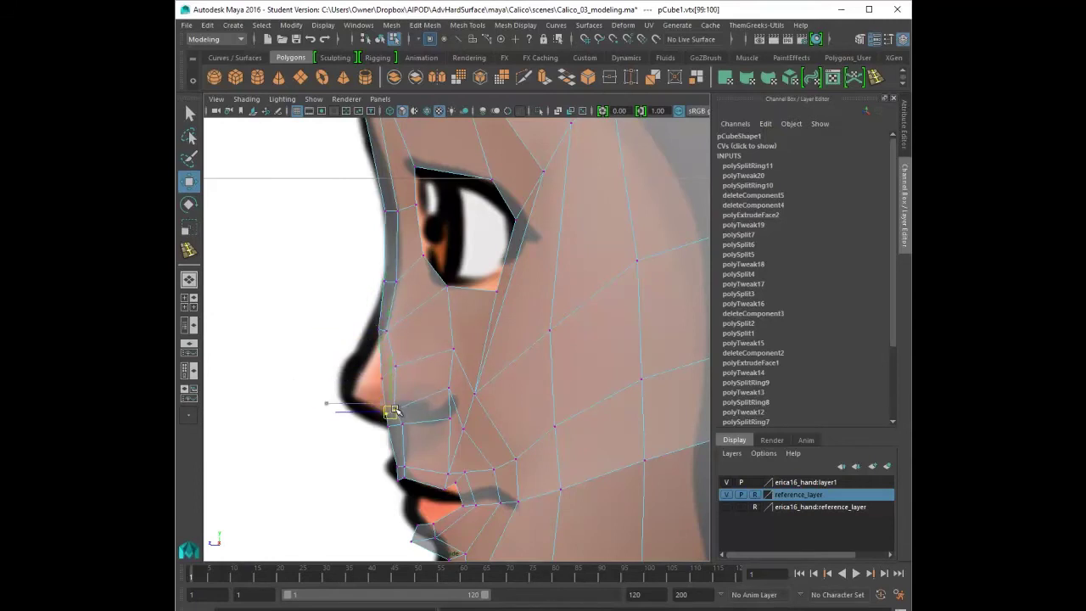
pyautogui.click(411, 443)
pyautogui.moveTo(371, 403)
pyautogui.mouseDown()
pyautogui.moveTo(407, 422)
pyautogui.moveTo(381, 401)
pyautogui.mouseUp()
pyautogui.hotkey('ctrl', 'z')
pyautogui.click(331, 330)
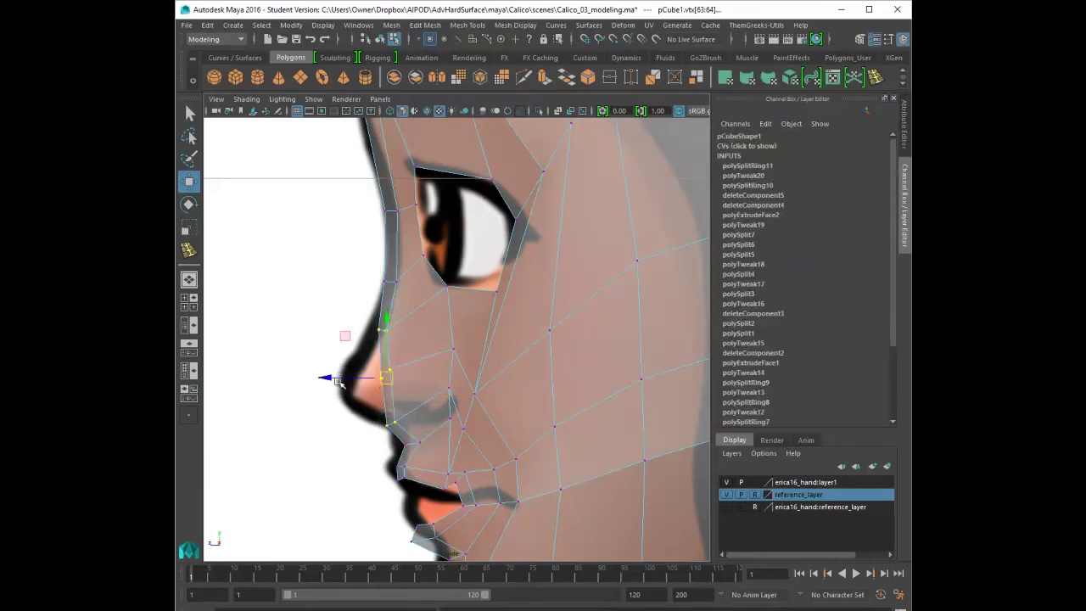
pyautogui.moveTo(339, 382); pyautogui.dragTo(358, 382)
# - Extrude the flattened nose-strip faces forward by about 0.095 and scale the extrusion vertically
pyautogui.moveTo(406, 305); pyautogui.dragTo(399, 332, button='right')
pyautogui.click(413, 407)
pyautogui.hotkey('ctrl', 'e')
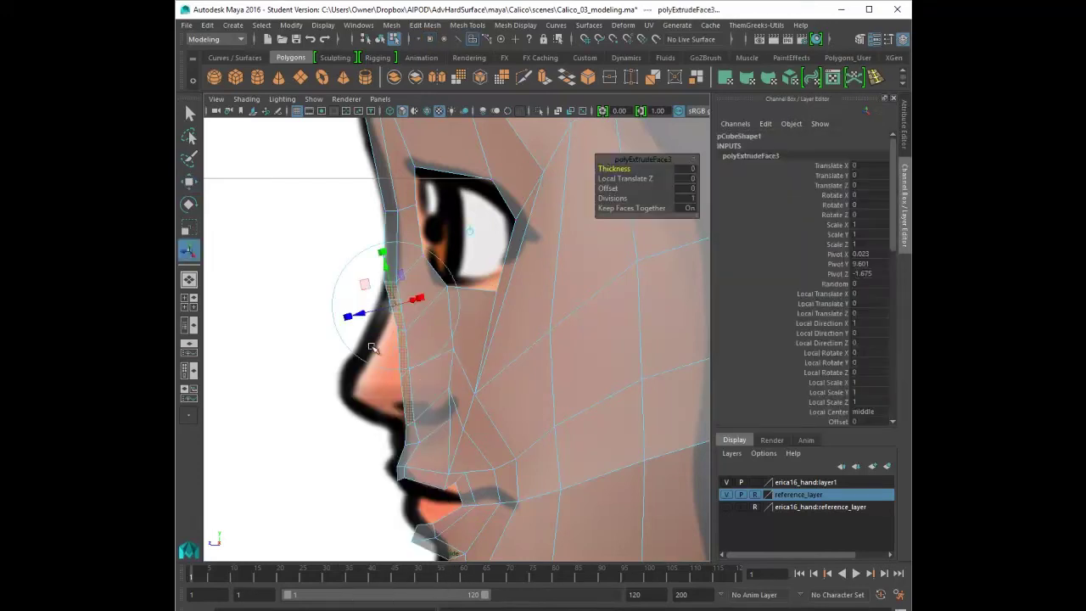
pyautogui.click(402, 275)
pyautogui.moveTo(357, 354); pyautogui.dragTo(315, 355)
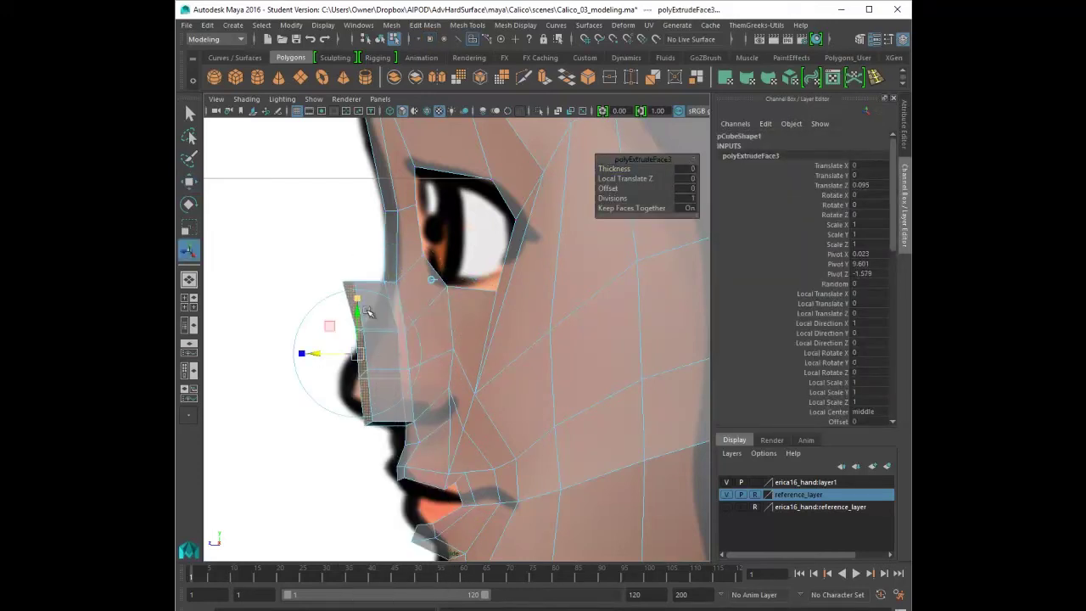
pyautogui.moveTo(358, 299); pyautogui.dragTo(359, 331)
# - Move the extruded nose's vertices to follow the reference bridge, tip and underside in the side view
pyautogui.moveTo(357, 334); pyautogui.dragTo(340, 332, button='right')
pyautogui.press('w')
pyautogui.moveTo(362, 353); pyautogui.dragTo(335, 330)
pyautogui.moveTo(349, 340)
pyautogui.mouseDown()
pyautogui.moveTo(374, 338)
pyautogui.moveTo(347, 353)
pyautogui.mouseUp()
pyautogui.moveTo(360, 363); pyautogui.dragTo(348, 361)
pyautogui.moveTo(378, 395); pyautogui.dragTo(356, 375)
pyautogui.moveTo(364, 382); pyautogui.dragTo(349, 383)
pyautogui.moveTo(383, 419)
pyautogui.mouseDown()
pyautogui.moveTo(361, 400)
pyautogui.moveTo(367, 413)
pyautogui.mouseUp()
# - Delete the extruded nose's interior faces along the head's centerline
pyautogui.press('space')
pyautogui.press('space')
pyautogui.keyDown('alt'); pyautogui.moveTo(339, 327); pyautogui.dragTo(612, 343); pyautogui.keyUp('alt')
pyautogui.moveTo(502, 298); pyautogui.dragTo(507, 328, button='right')
pyautogui.click(507, 343)
pyautogui.press('Delete')
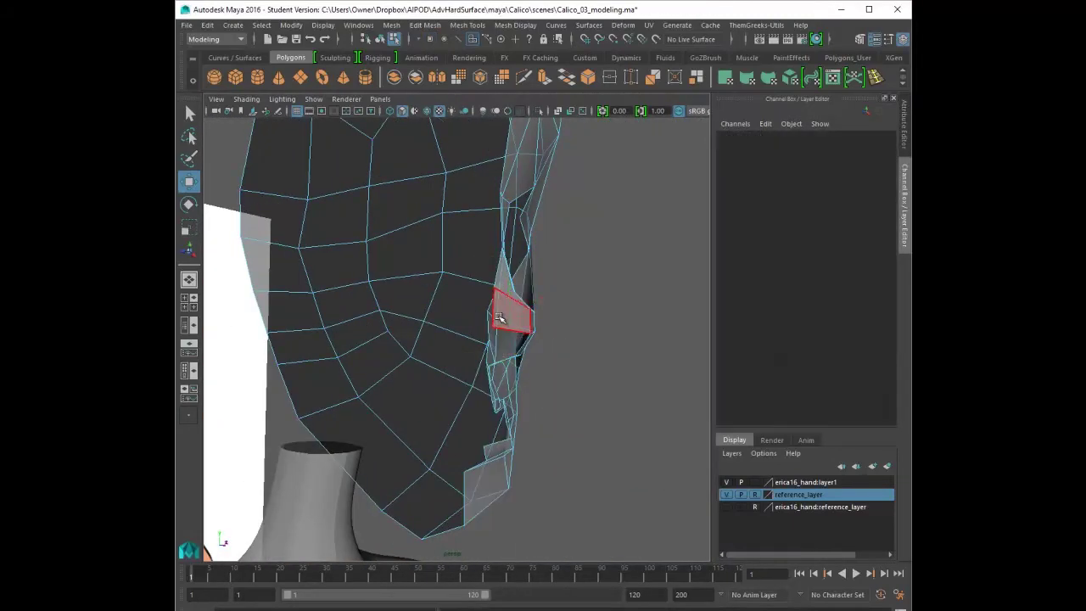
pyautogui.click(506, 287)
pyautogui.press('Delete')
pyautogui.keyDown('alt'); pyautogui.moveTo(628, 349); pyautogui.dragTo(499, 342); pyautogui.keyUp('alt')
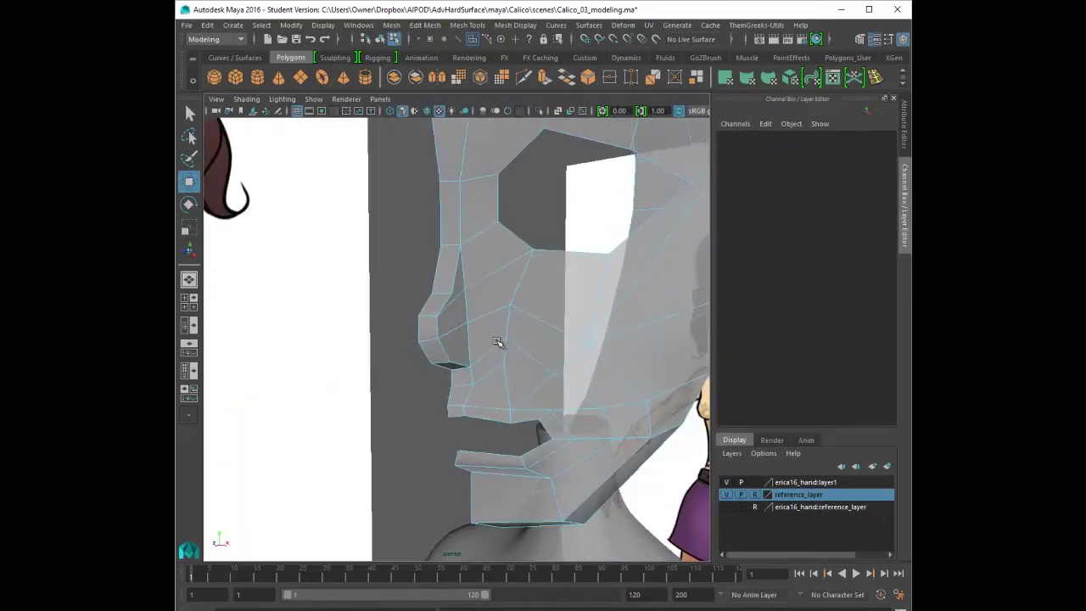
# - Move the vertices beside the nose bridge outward from the head's centerline in the front view
pyautogui.moveTo(500, 342); pyautogui.dragTo(468, 335, button='right')
pyautogui.click(467, 304)
pyautogui.keyDown('alt'); pyautogui.moveTo(468, 329); pyautogui.dragTo(525, 332); pyautogui.keyUp('alt')
pyautogui.press('space')
pyautogui.press('space')
pyautogui.press('space')
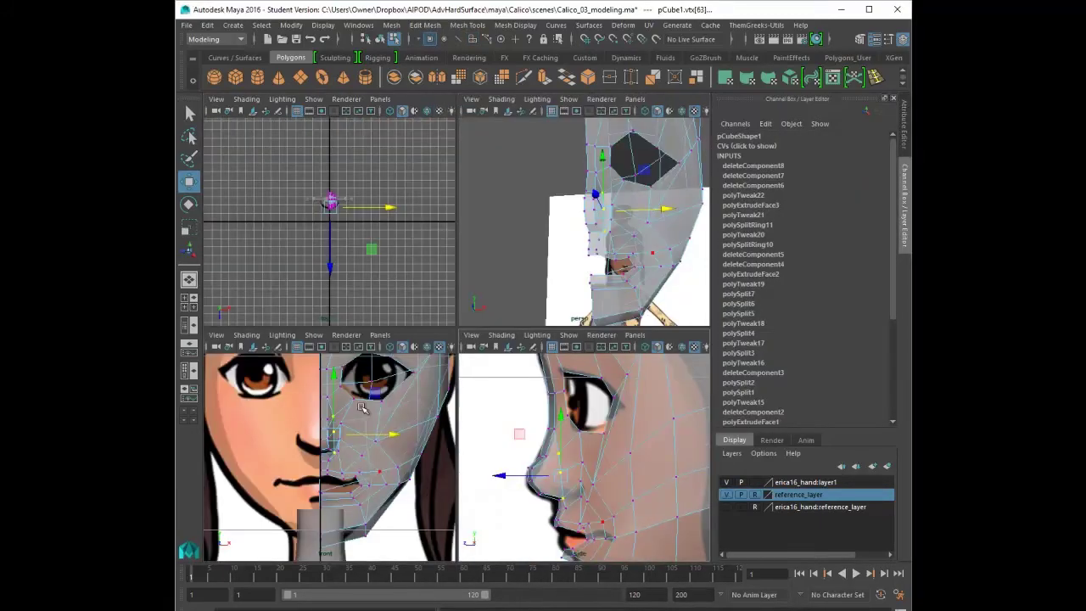
pyautogui.press('space')
pyautogui.keyDown('alt'); pyautogui.moveTo(424, 425); pyautogui.dragTo(623, 424, button='right'); pyautogui.keyUp('alt')
pyautogui.keyDown('alt'); pyautogui.moveTo(570, 289); pyautogui.dragTo(551, 389, button='middle'); pyautogui.keyUp('alt')
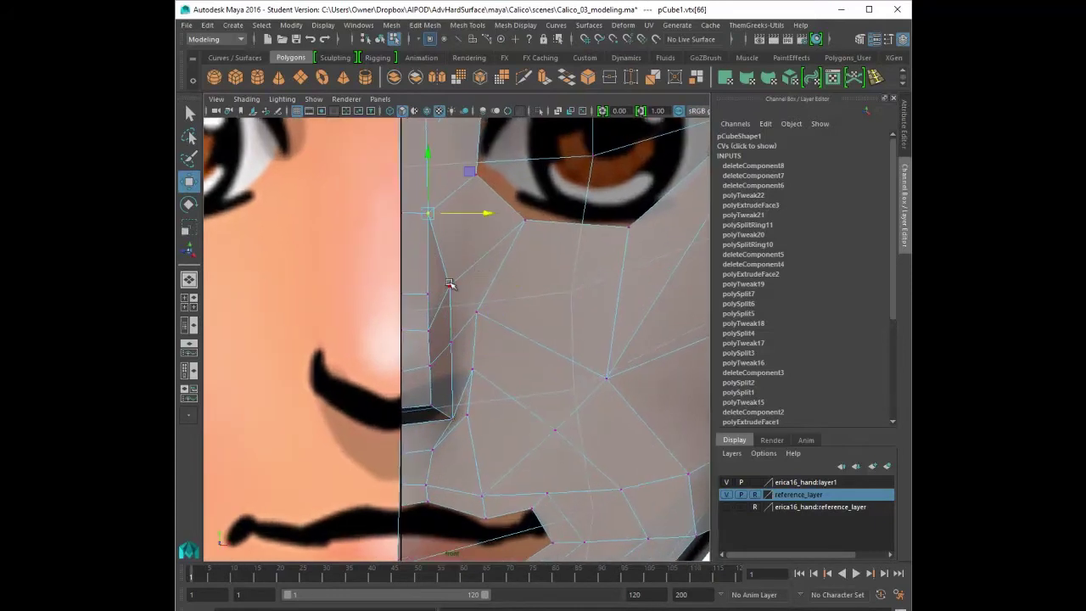
pyautogui.click(438, 242)
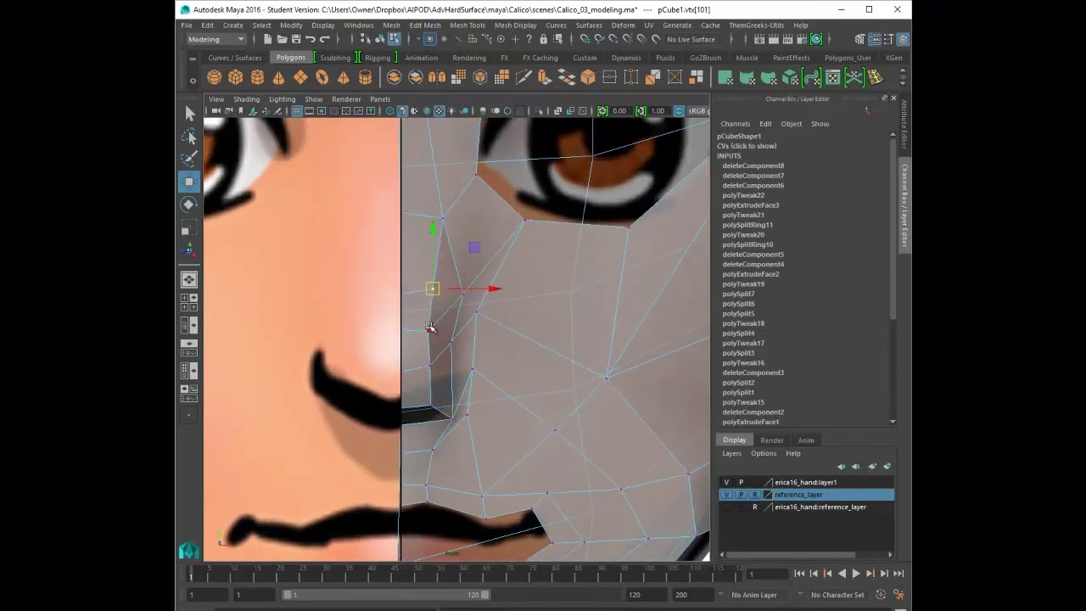
# - Spread the lower nose's side vertices outward and readjust the upper bridge vertex in the front view
pyautogui.click(431, 287)
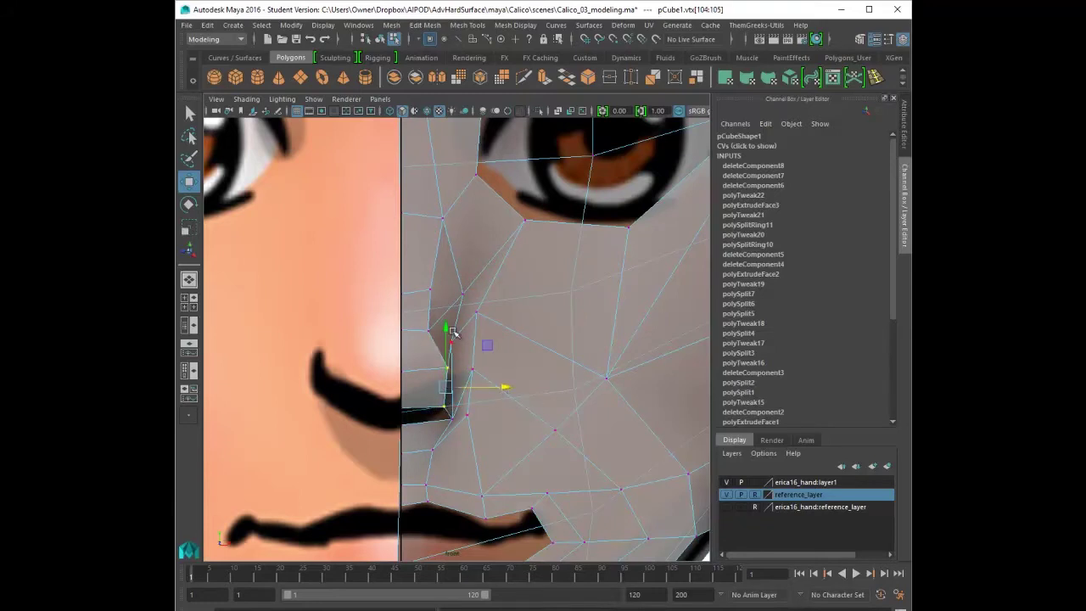
pyautogui.click(442, 216)
pyautogui.keyDown('alt'); pyautogui.moveTo(474, 265); pyautogui.dragTo(470, 364, button='middle'); pyautogui.keyUp('alt')
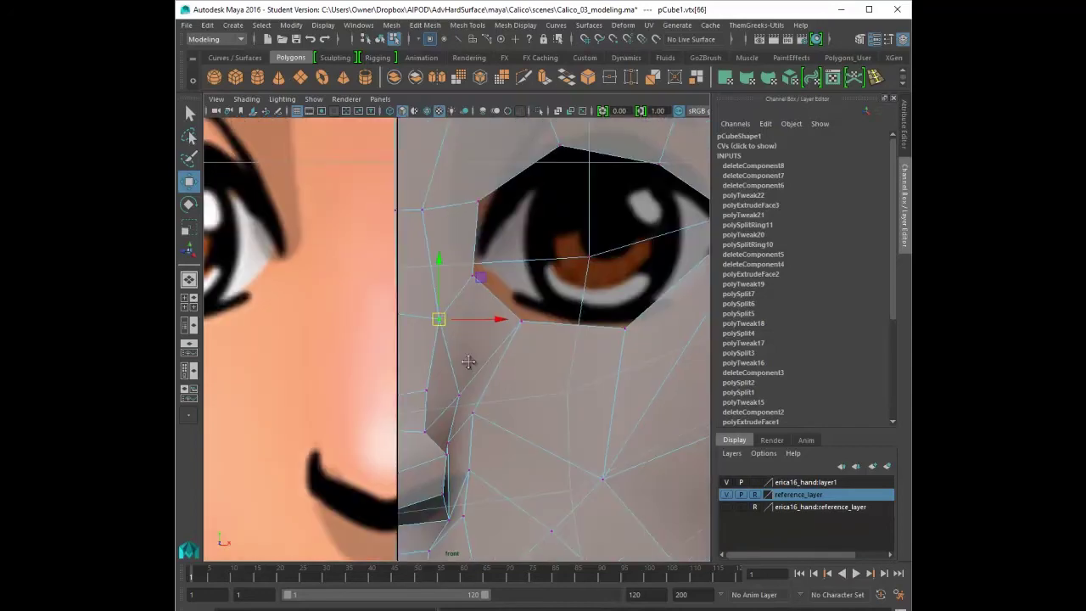
pyautogui.scroll(-4, 472, 362)
pyautogui.keyDown('alt'); pyautogui.moveTo(539, 307); pyautogui.dragTo(475, 341, button='middle'); pyautogui.keyUp('alt')
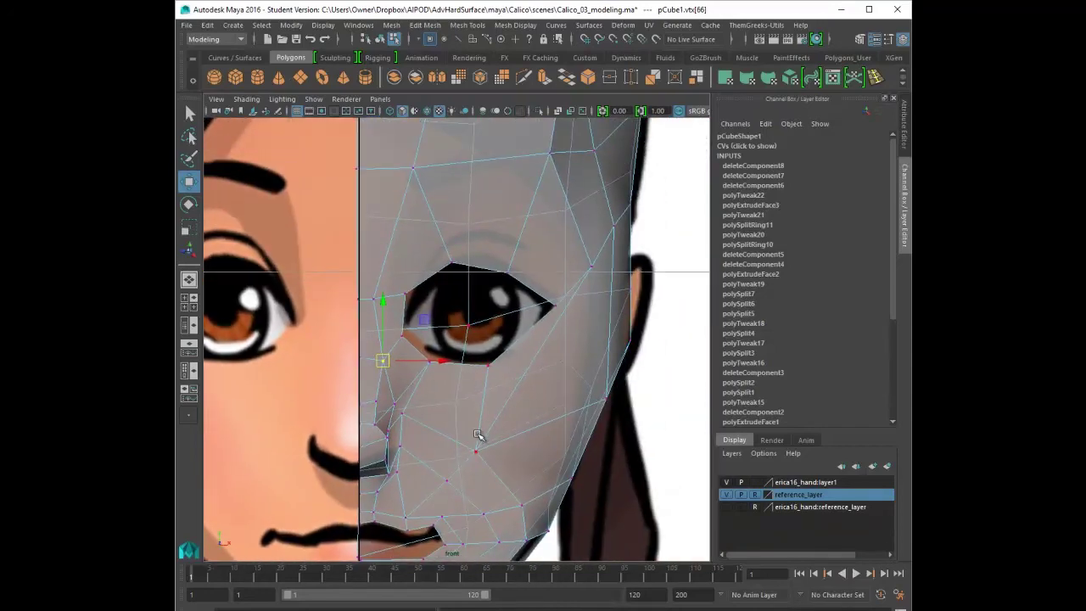
# - Extrude the two lower side faces of the nose outward by 0.055 and scale them to 0.55 for the nostril wing
pyautogui.press('space')
pyautogui.keyDown('alt'); pyautogui.moveTo(600, 279); pyautogui.dragTo(560, 297); pyautogui.keyUp('alt')
pyautogui.press('space')
pyautogui.scroll(3, 560, 297)
pyautogui.keyDown('alt'); pyautogui.moveTo(560, 297); pyautogui.dragTo(520, 375, button='middle'); pyautogui.keyUp('alt')
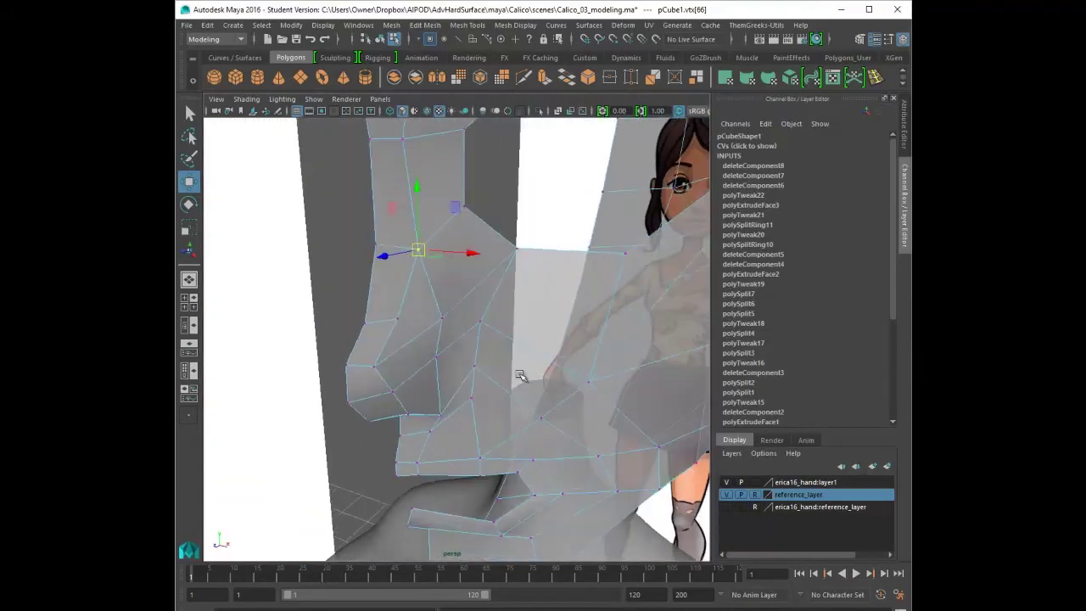
pyautogui.keyDown('alt'); pyautogui.moveTo(520, 375); pyautogui.dragTo(447, 369); pyautogui.keyUp('alt')
pyautogui.moveTo(442, 299); pyautogui.dragTo(445, 342, button='right')
pyautogui.click(435, 361)
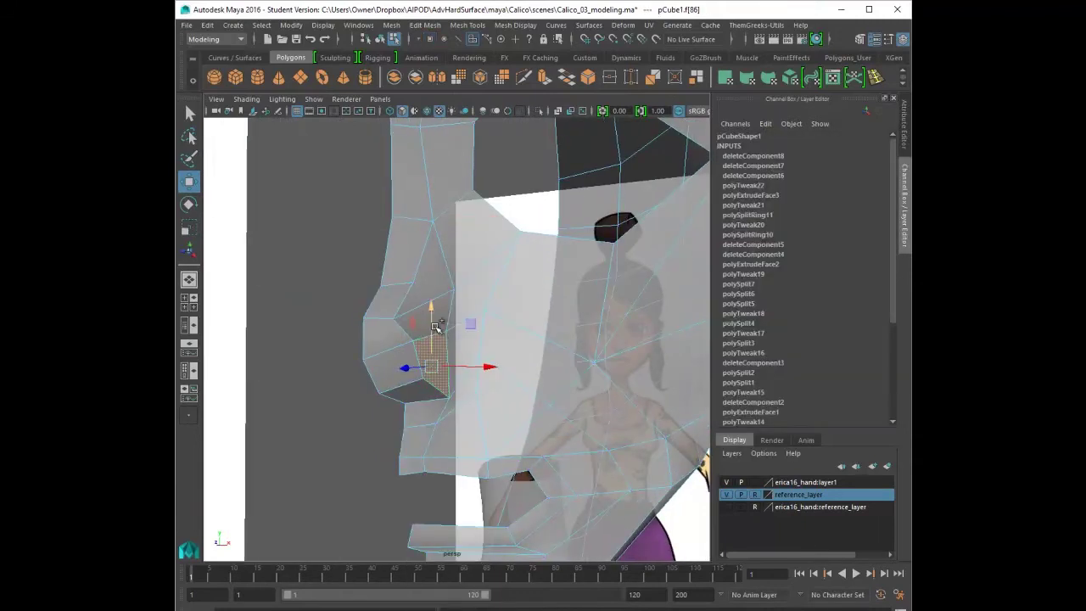
pyautogui.hotkey('ctrl', 'e')
pyautogui.keyDown('alt'); pyautogui.moveTo(472, 339); pyautogui.dragTo(424, 354); pyautogui.keyUp('alt')
pyautogui.click(454, 369)
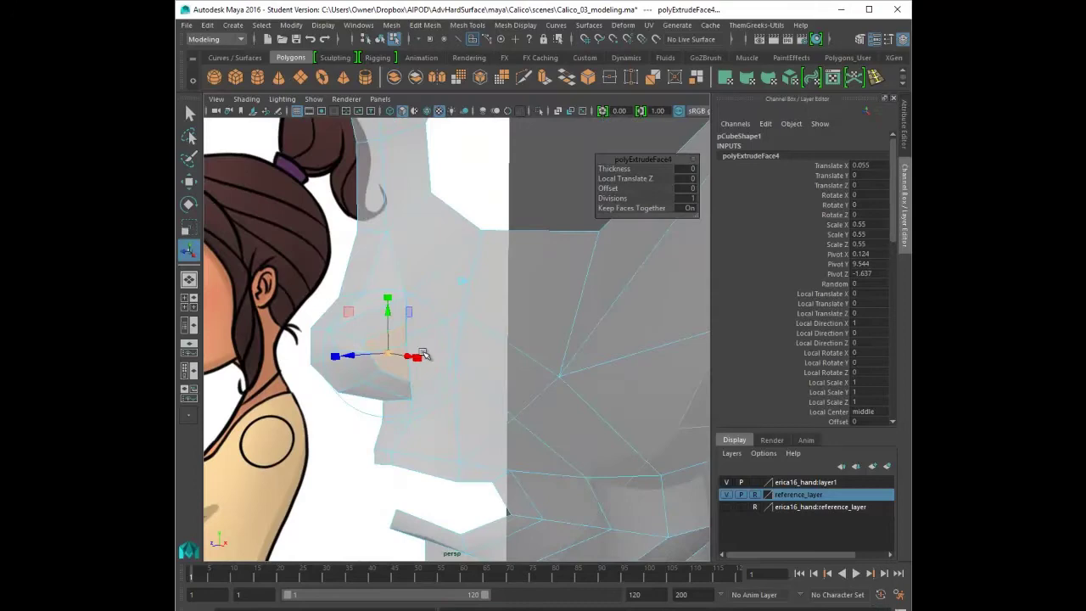
# - Reposition the extruded nostril face's corner vertices in the side view to form a wider, squarer wing
pyautogui.press('space')
pyautogui.press('space')
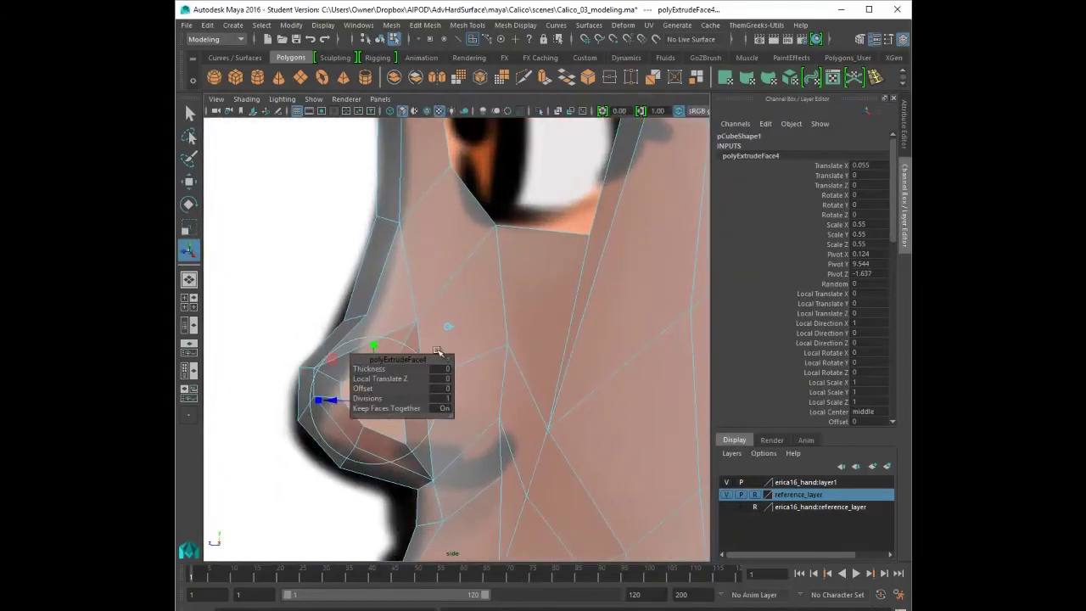
pyautogui.moveTo(391, 297); pyautogui.dragTo(354, 316, button='right')
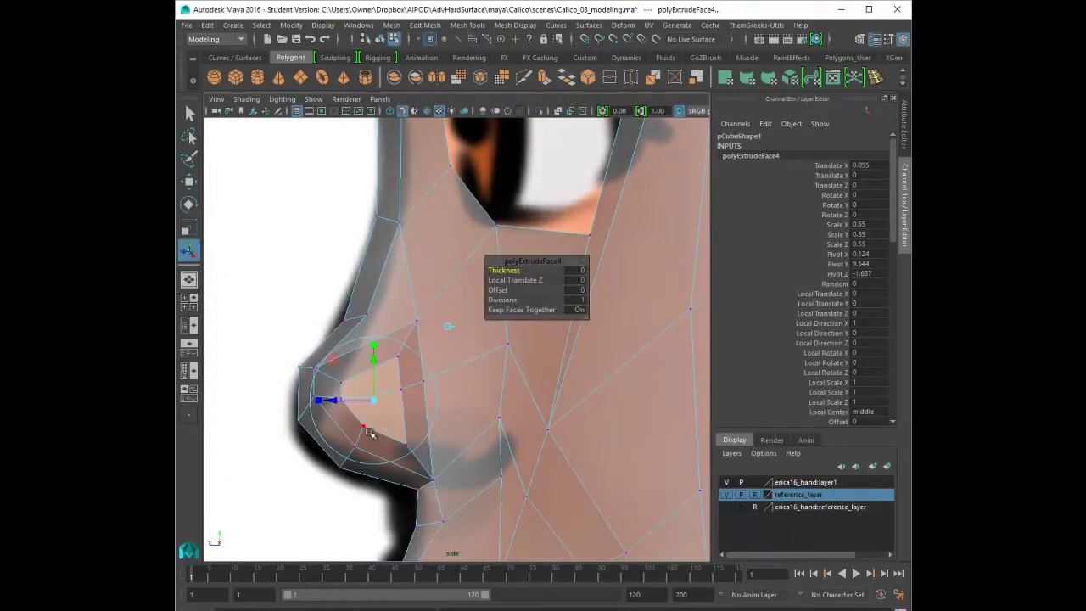
pyautogui.click(356, 430)
pyautogui.press('w')
pyautogui.moveTo(343, 384); pyautogui.dragTo(416, 410)
pyautogui.moveTo(416, 457); pyautogui.dragTo(423, 449)
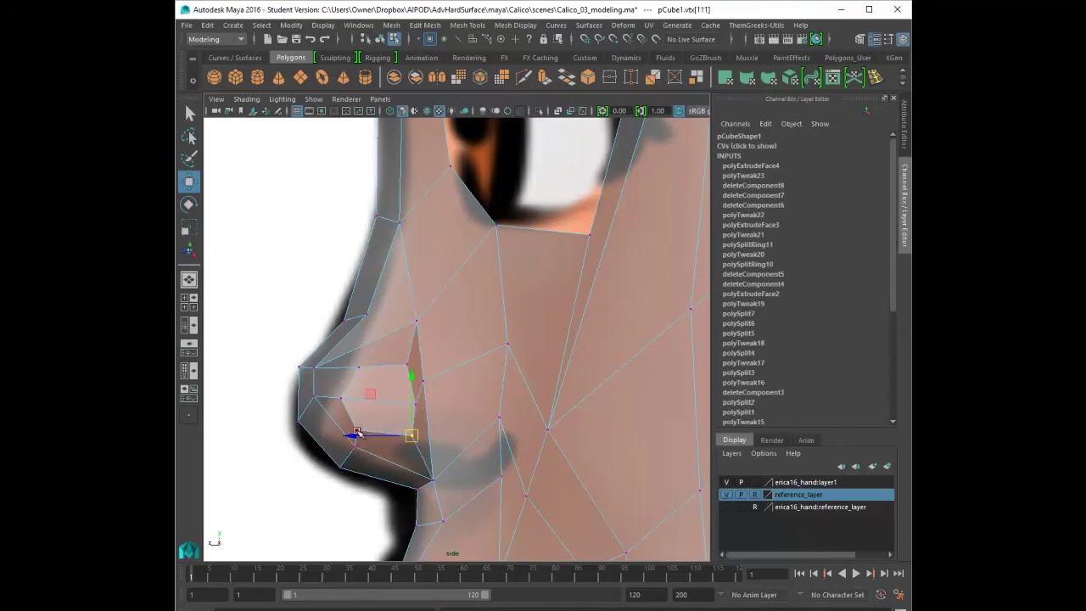
# - Adjust the nostril wing's outer vertices in the front view to round its silhouette
pyautogui.press('space')
pyautogui.press('space')
pyautogui.keyDown('alt'); pyautogui.moveTo(593, 293); pyautogui.dragTo(497, 333); pyautogui.keyUp('alt')
pyautogui.press('space')
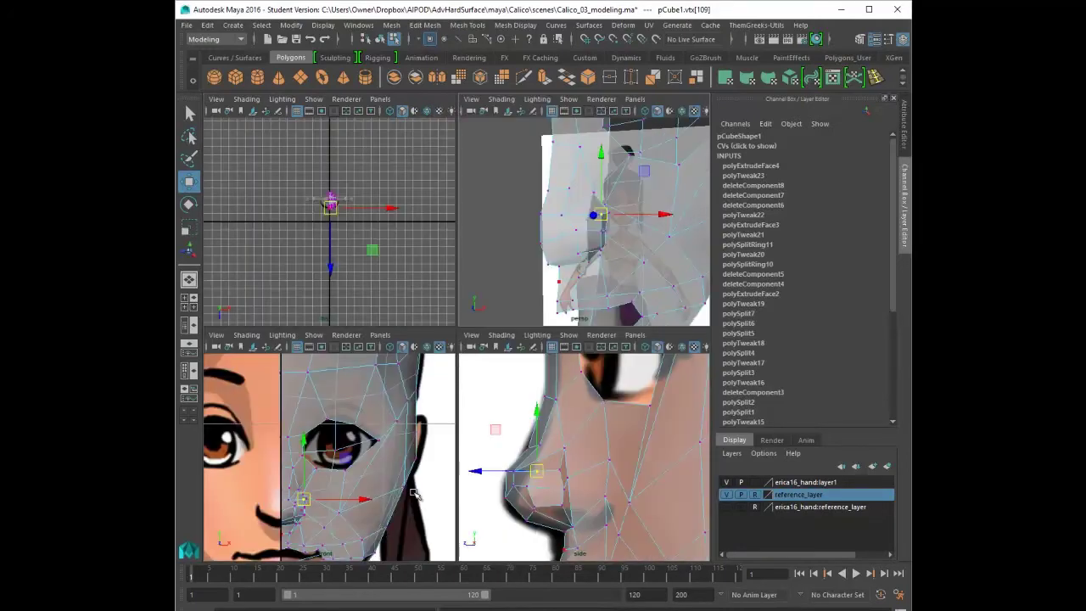
pyautogui.press('space')
pyautogui.scroll(2, 497, 405)
pyautogui.keyDown('alt'); pyautogui.moveTo(497, 405); pyautogui.dragTo(589, 345, button='middle'); pyautogui.keyUp('alt')
pyautogui.scroll(3, 589, 344)
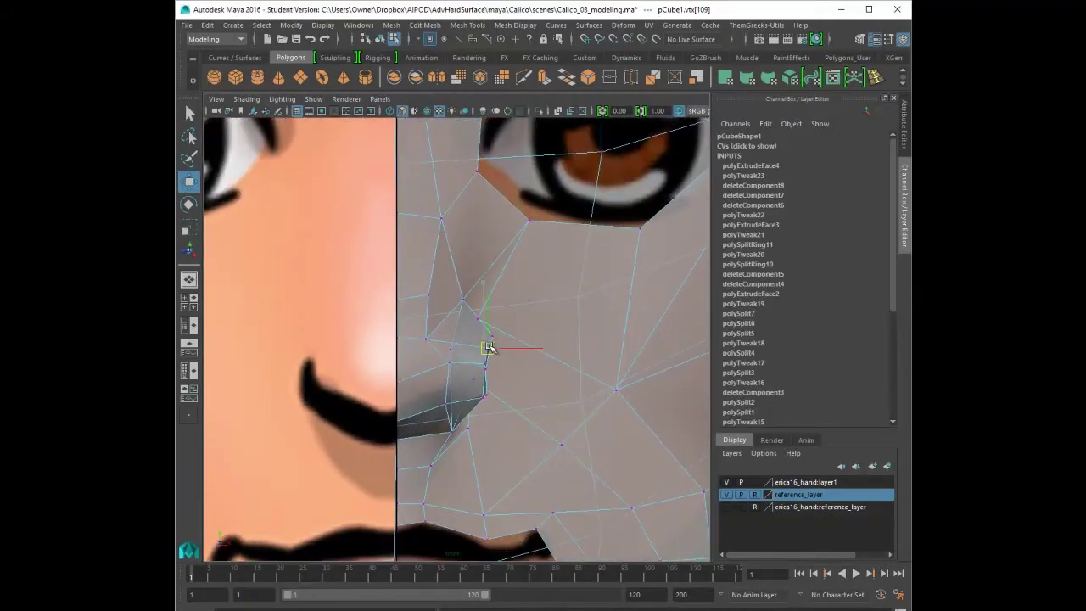
pyautogui.click(484, 367)
pyautogui.click(486, 345)
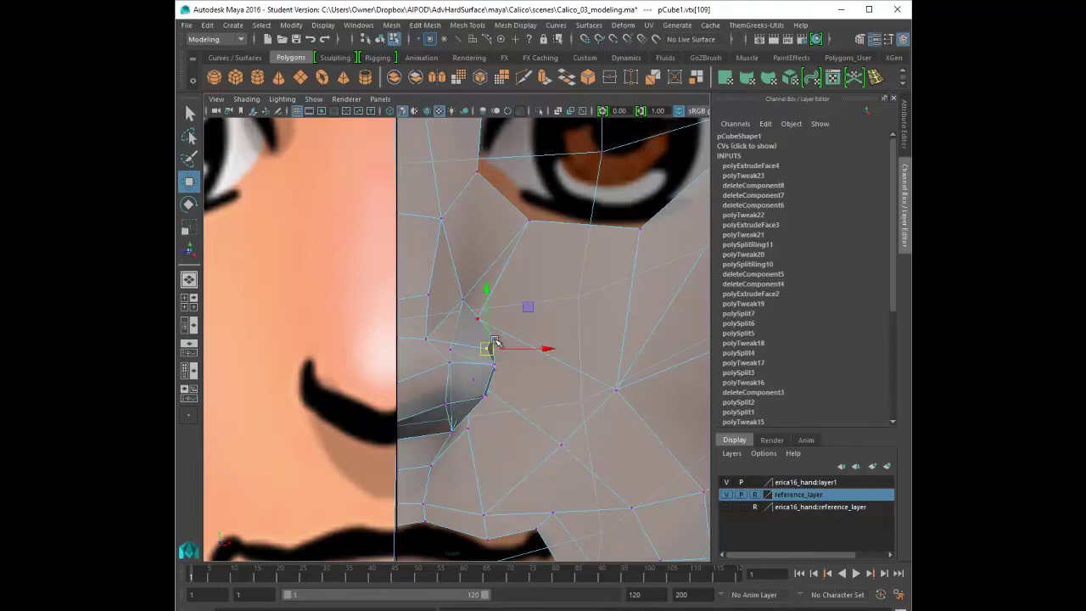
pyautogui.moveTo(492, 334); pyautogui.dragTo(486, 335)
# - Make the head's lambert2 material fully opaque by reducing its transparency to zero
pyautogui.press('space')
pyautogui.hotkey('ctrl', 'a')
pyautogui.press('space')
pyautogui.click(684, 116)
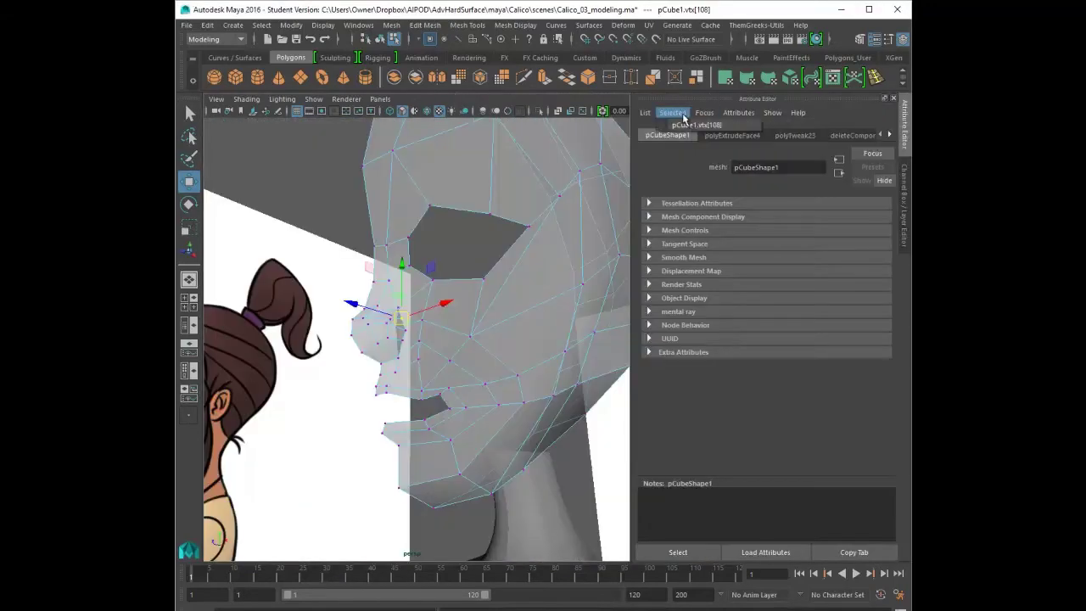
pyautogui.moveTo(543, 151); pyautogui.dragTo(587, 133, button='right')
pyautogui.moveTo(558, 169); pyautogui.dragTo(586, 146, button='right')
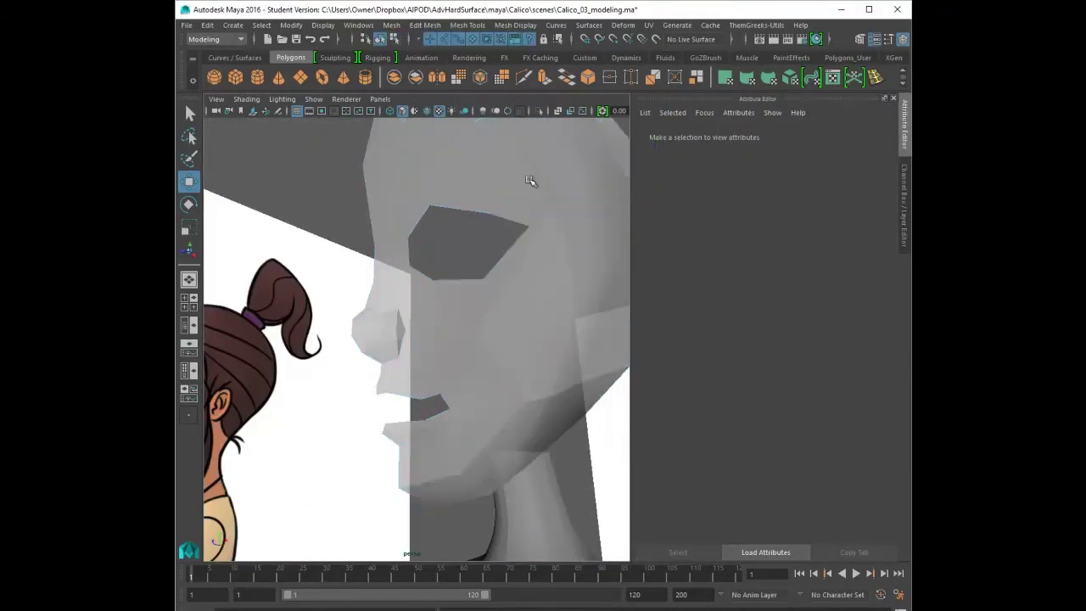
pyautogui.click(530, 180)
pyautogui.moveTo(806, 288); pyautogui.dragTo(758, 286)
# - Adjust the nose wing's rear edge and base vertices where the nose meets the cheek in the perspective view
pyautogui.keyDown('alt'); pyautogui.moveTo(470, 344); pyautogui.dragTo(494, 362); pyautogui.keyUp('alt')
pyautogui.scroll(3, 475, 352)
pyautogui.keyDown('alt'); pyautogui.moveTo(437, 340); pyautogui.dragTo(376, 299); pyautogui.keyUp('alt')
pyautogui.moveTo(375, 299); pyautogui.dragTo(376, 265, button='right')
pyautogui.click(355, 330)
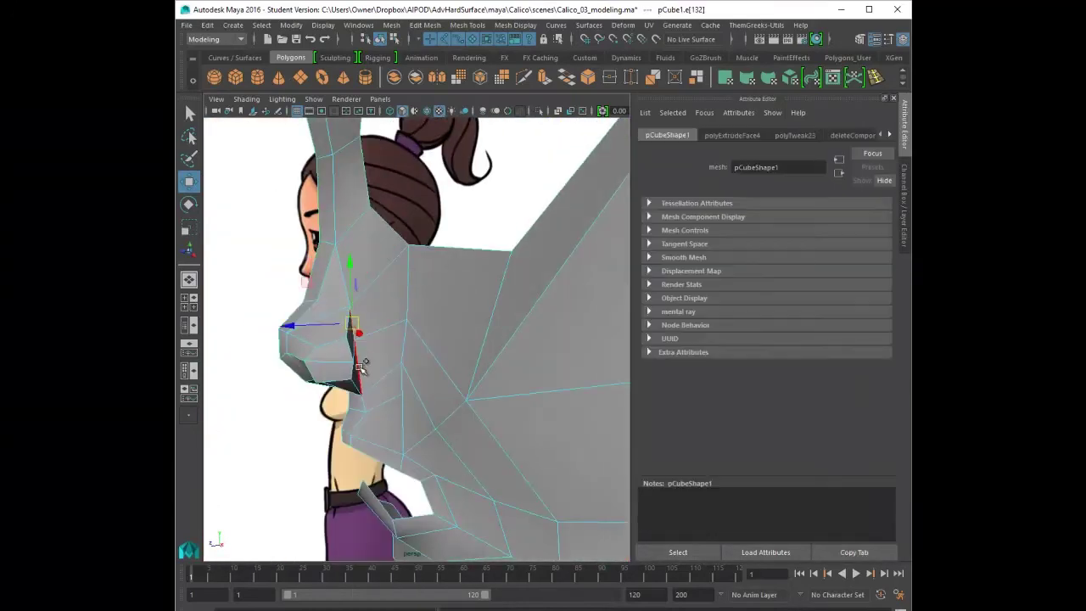
pyautogui.keyDown('alt'); pyautogui.moveTo(363, 365); pyautogui.dragTo(441, 365); pyautogui.keyUp('alt')
pyautogui.moveTo(442, 365); pyautogui.dragTo(397, 360, button='right')
pyautogui.click(436, 379)
pyautogui.keyDown('alt'); pyautogui.moveTo(435, 378); pyautogui.dragTo(363, 354); pyautogui.keyUp('alt')
pyautogui.click(360, 351)
# - Move the vertices around the nostril's side face to round out the nose wing
pyautogui.moveTo(351, 298); pyautogui.dragTo(350, 334, button='right')
pyautogui.click(338, 358)
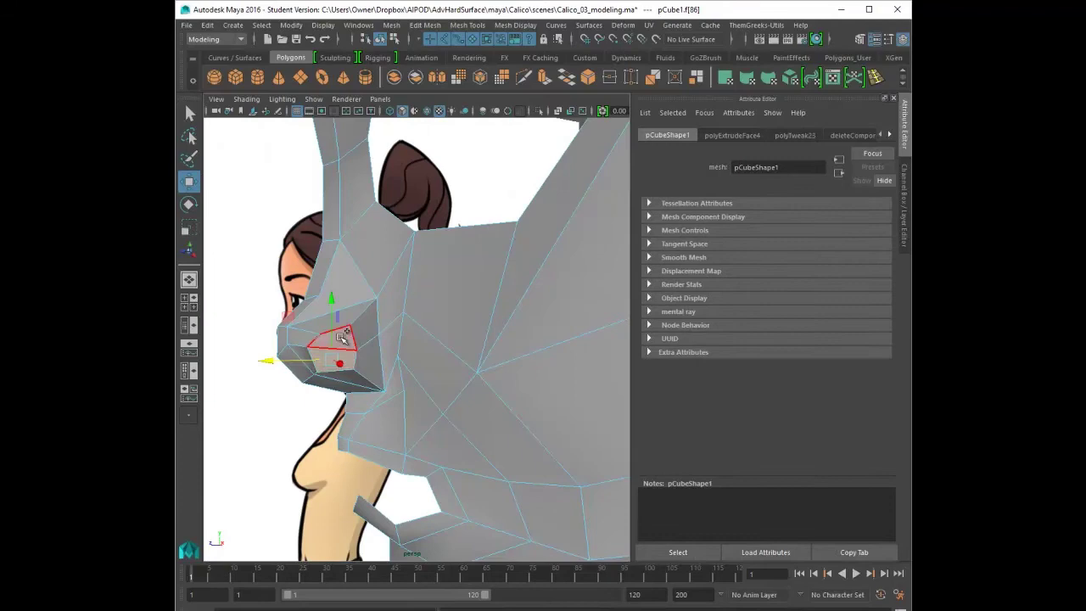
pyautogui.moveTo(359, 298); pyautogui.dragTo(308, 297, button='right')
pyautogui.click(333, 334)
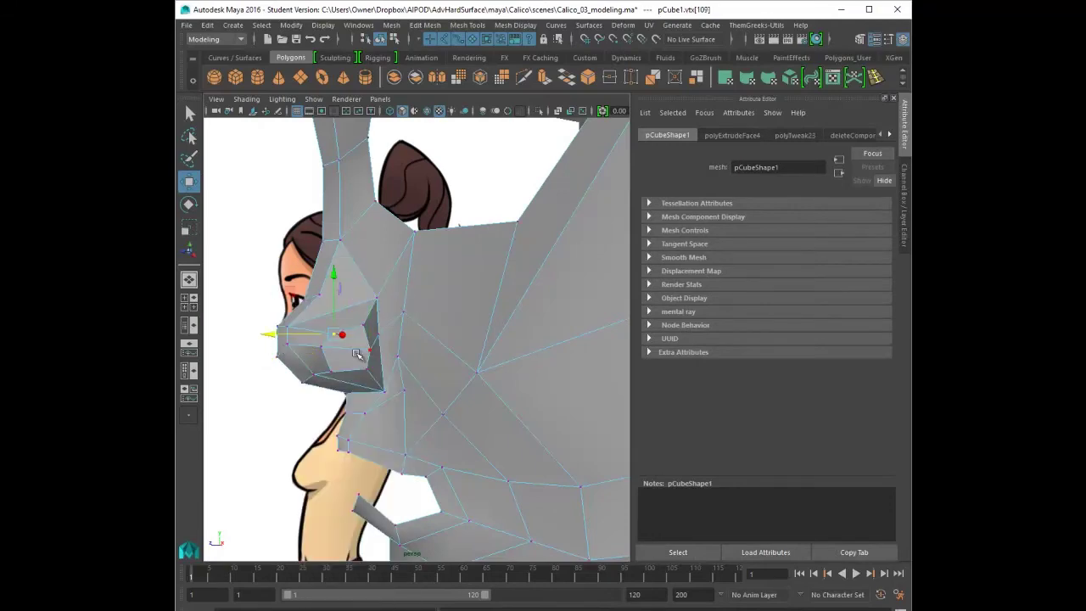
pyautogui.keyDown('alt'); pyautogui.moveTo(333, 327); pyautogui.dragTo(315, 376); pyautogui.keyUp('alt')
pyautogui.click(316, 379)
pyautogui.moveTo(312, 374); pyautogui.dragTo(394, 326)
# - Preview the head mesh smoothed to check the nose shape, and return to the unsmoothed display
pyautogui.press('3')
pyautogui.scroll(-5, 490, 347)
pyautogui.press('F8')
pyautogui.click(565, 303)
pyautogui.click(487, 353)
pyautogui.press('1')
pyautogui.scroll(5, 487, 356)
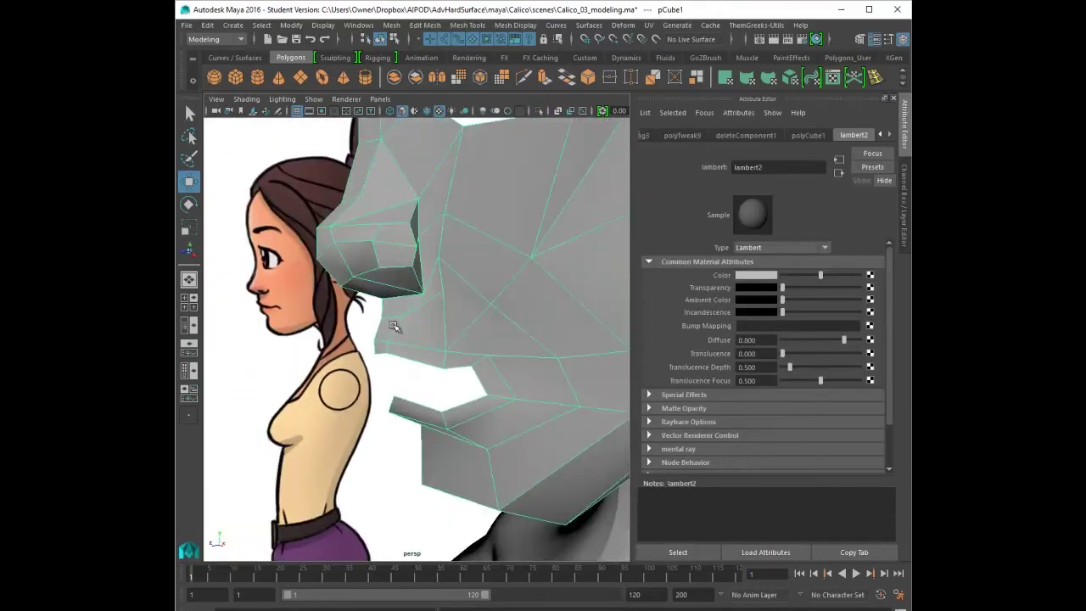
# - Shift the centerline edge above the upper lip slightly and insert an edge loop around the mouth near the lip opening
pyautogui.moveTo(385, 339); pyautogui.dragTo(381, 315, button='right')
pyautogui.click(380, 324)
pyautogui.keyDown('alt'); pyautogui.moveTo(392, 328); pyautogui.dragTo(364, 332); pyautogui.keyUp('alt')
pyautogui.moveTo(300, 331); pyautogui.dragTo(311, 332)
pyautogui.keyDown('alt'); pyautogui.moveTo(327, 338); pyautogui.dragTo(540, 367); pyautogui.keyUp('alt')
pyautogui.click(874, 78)
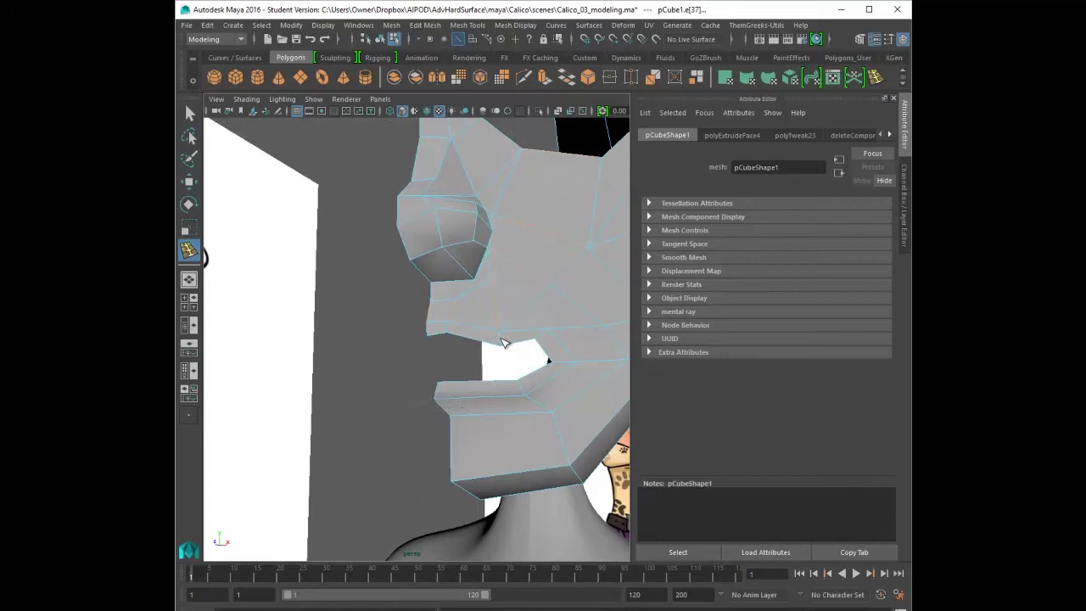
pyautogui.press('q')
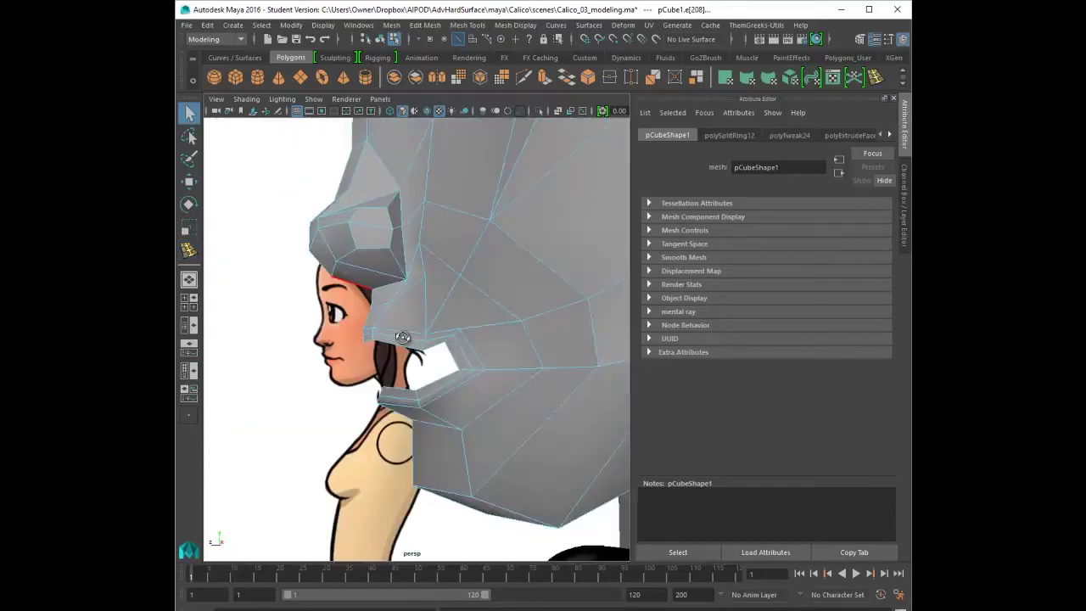
# - Move the upper lip's front vertices forward to match the reference lip profile in the side view
pyautogui.press('space')
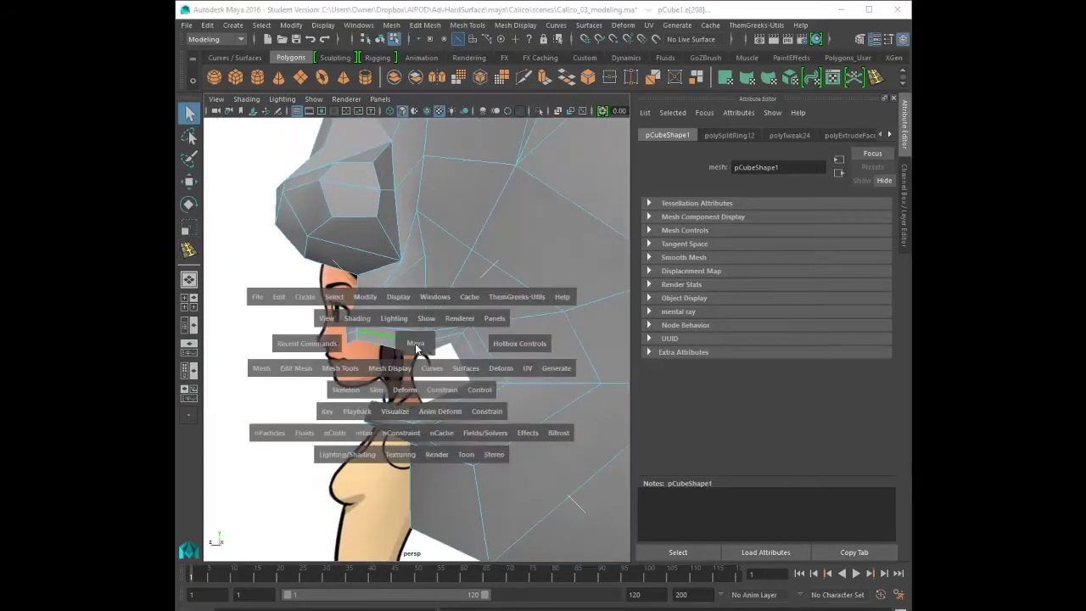
pyautogui.press('space')
pyautogui.keyDown('alt'); pyautogui.moveTo(458, 498); pyautogui.dragTo(440, 362, button='middle'); pyautogui.keyUp('alt')
pyautogui.moveTo(383, 296); pyautogui.dragTo(353, 297, button='right')
pyautogui.moveTo(345, 380); pyautogui.dragTo(367, 390)
pyautogui.moveTo(354, 297); pyautogui.dragTo(322, 297, button='right')
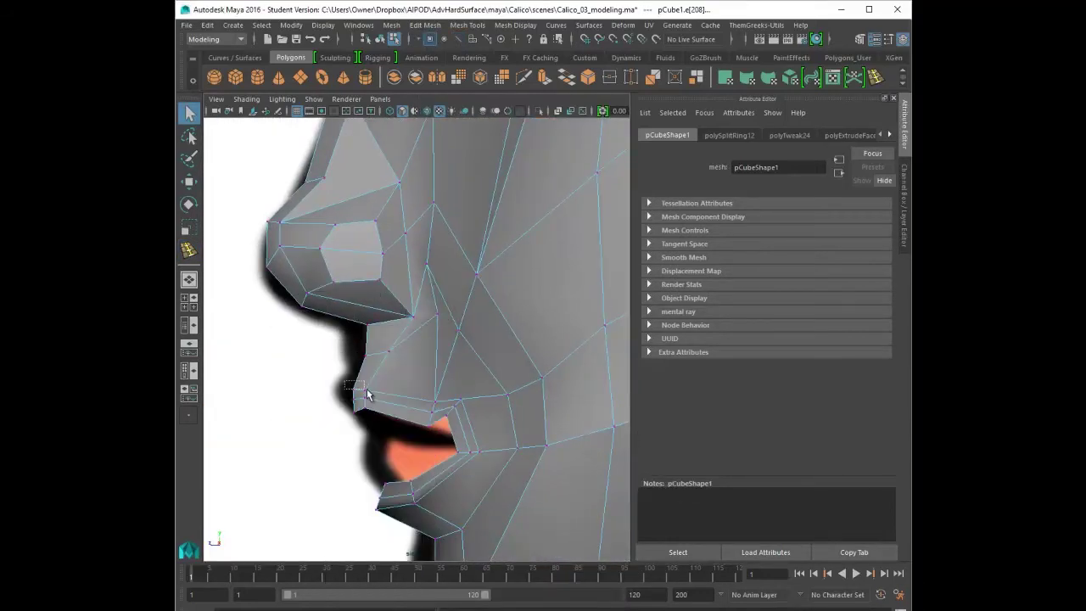
pyautogui.moveTo(344, 375); pyautogui.dragTo(348, 399)
pyautogui.press('w')
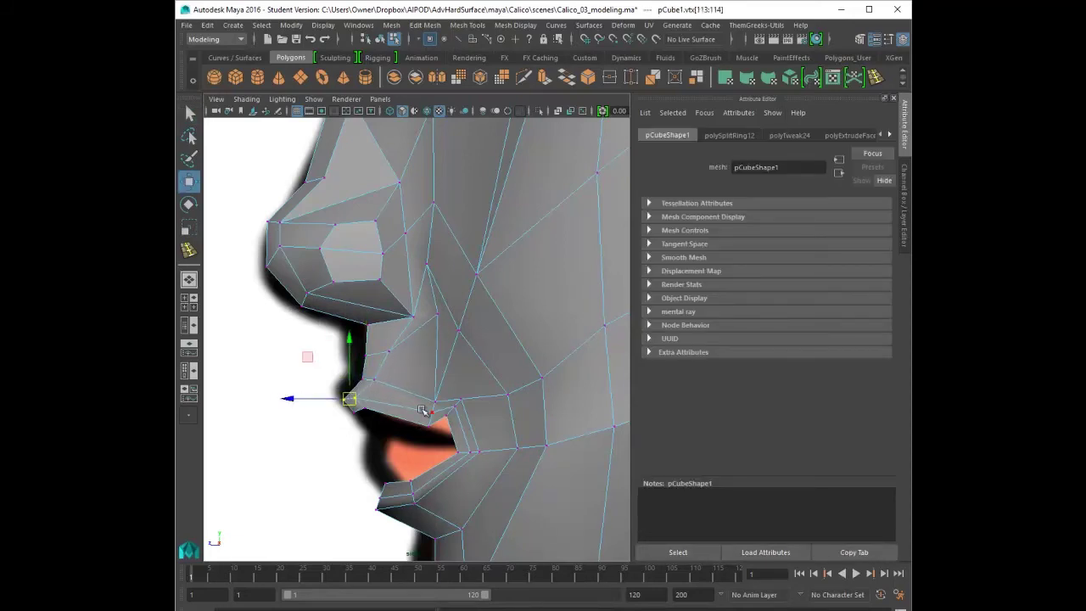
# - Move the upper lip, mouth corner and lower lip vertices to follow the reference mouth line in the side view
pyautogui.click(428, 415)
pyautogui.moveTo(431, 408); pyautogui.dragTo(512, 438)
pyautogui.moveTo(528, 449)
pyautogui.mouseDown()
pyautogui.moveTo(552, 444)
pyautogui.moveTo(516, 441)
pyautogui.mouseUp()
pyautogui.scroll(-3, 518, 443)
pyautogui.keyDown('alt'); pyautogui.moveTo(518, 443); pyautogui.dragTo(470, 414, button='middle'); pyautogui.keyUp('alt')
pyautogui.moveTo(352, 396); pyautogui.dragTo(497, 412)
pyautogui.hotkey('ctrl', 'z')
pyautogui.keyDown('alt'); pyautogui.moveTo(444, 413); pyautogui.dragTo(471, 438, button='middle'); pyautogui.keyUp('alt')
pyautogui.scroll(3, 511, 383)
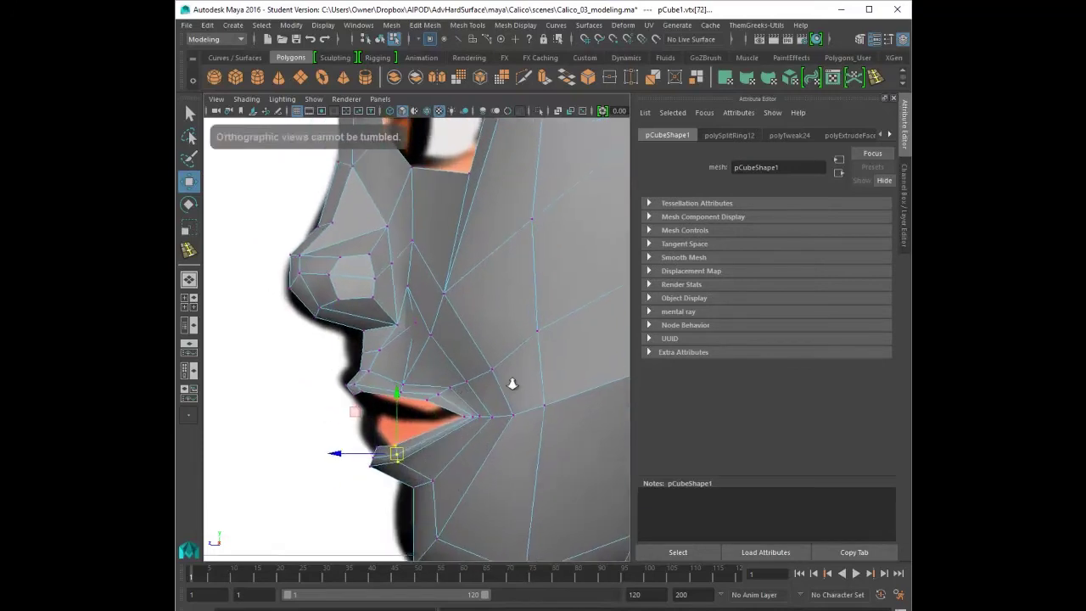
# - Adjust the centerline edges between the nose base and the upper lip's tip to follow the reference profile
pyautogui.keyDown('alt'); pyautogui.moveTo(461, 292); pyautogui.dragTo(481, 360, button='middle'); pyautogui.keyUp('alt')
pyautogui.keyDown('alt'); pyautogui.moveTo(370, 278); pyautogui.dragTo(421, 331, button='middle'); pyautogui.keyUp('alt')
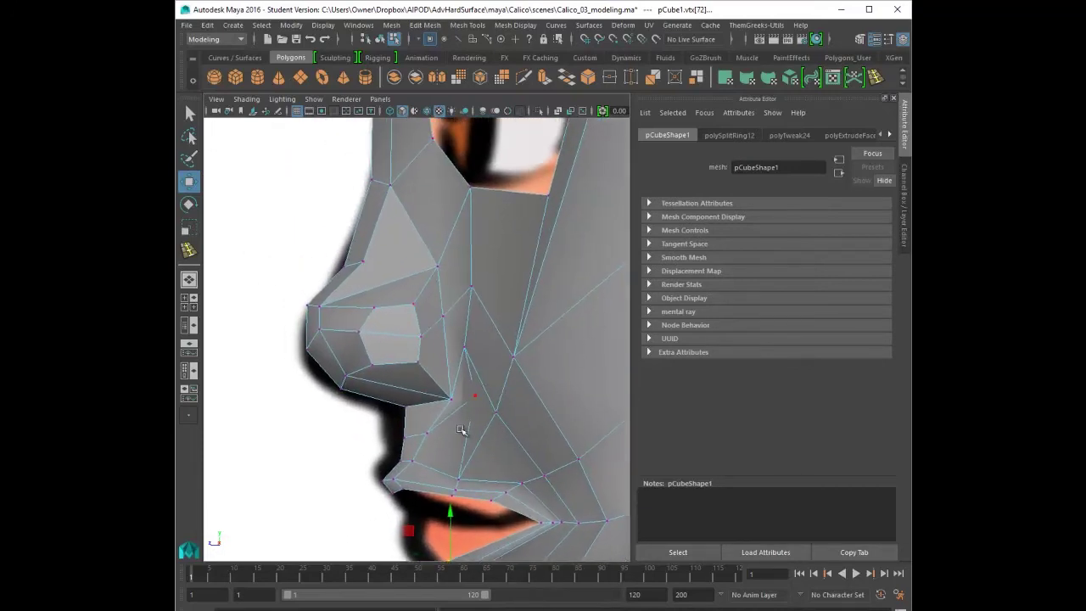
pyautogui.keyDown('alt'); pyautogui.moveTo(461, 430); pyautogui.dragTo(472, 356, button='middle'); pyautogui.keyUp('alt')
pyautogui.click(427, 359)
pyautogui.moveTo(421, 318); pyautogui.dragTo(421, 286, button='right')
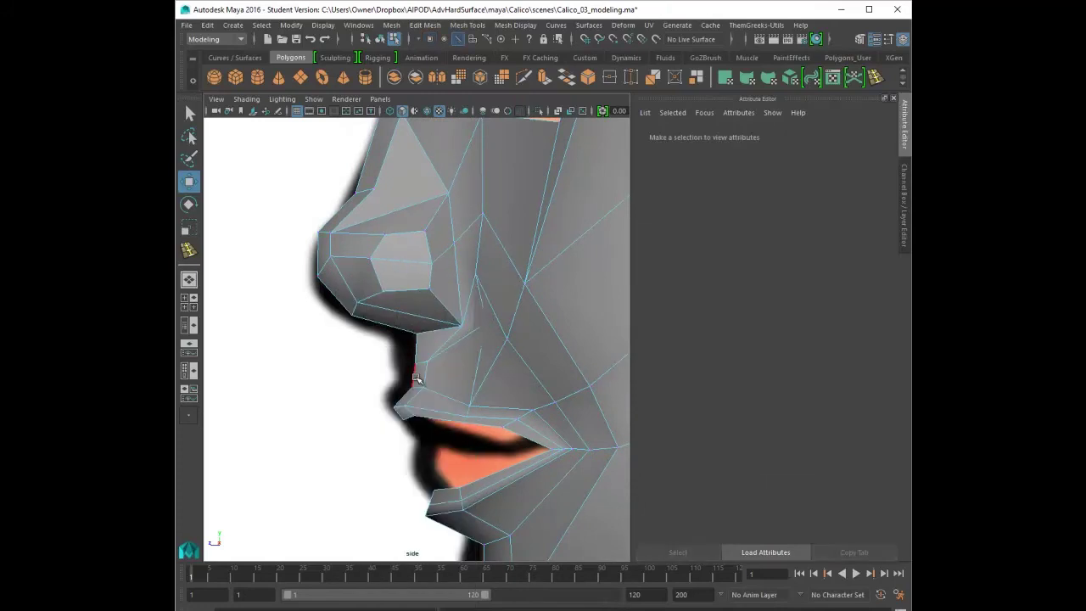
pyautogui.click(415, 377)
pyautogui.keyDown('shift'); pyautogui.click(404, 398); pyautogui.keyUp('shift')
pyautogui.keyDown('shift'); pyautogui.click(398, 412); pyautogui.keyUp('shift')
pyautogui.moveTo(356, 392); pyautogui.dragTo(360, 393)
# - Spread the vertices around the mouth corner outward and lower the vertex beneath the lower lip in the front view
pyautogui.press('space')
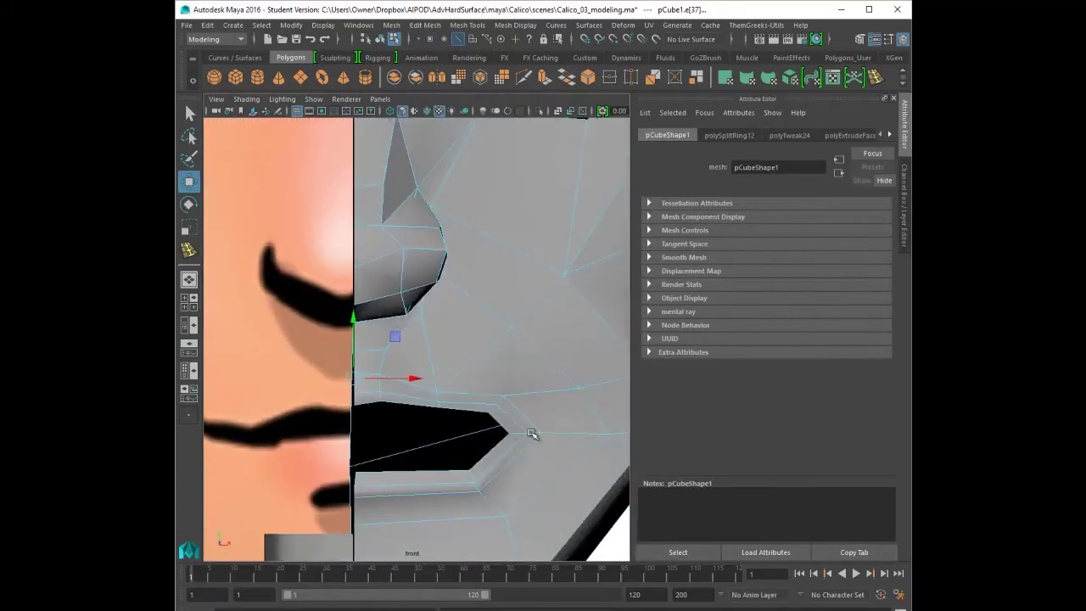
pyautogui.keyDown('alt'); pyautogui.moveTo(532, 434); pyautogui.dragTo(469, 398, button='middle'); pyautogui.keyUp('alt')
pyautogui.moveTo(460, 360); pyautogui.dragTo(406, 353, button='right')
pyautogui.moveTo(361, 346); pyautogui.dragTo(392, 360)
pyautogui.click(465, 357)
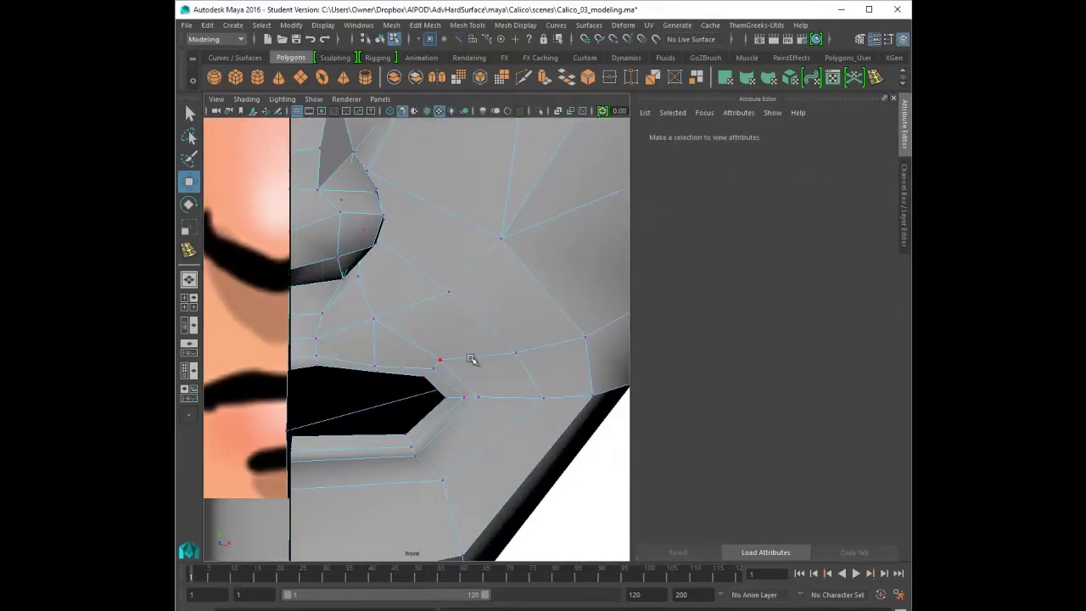
pyautogui.moveTo(469, 354); pyautogui.dragTo(427, 373)
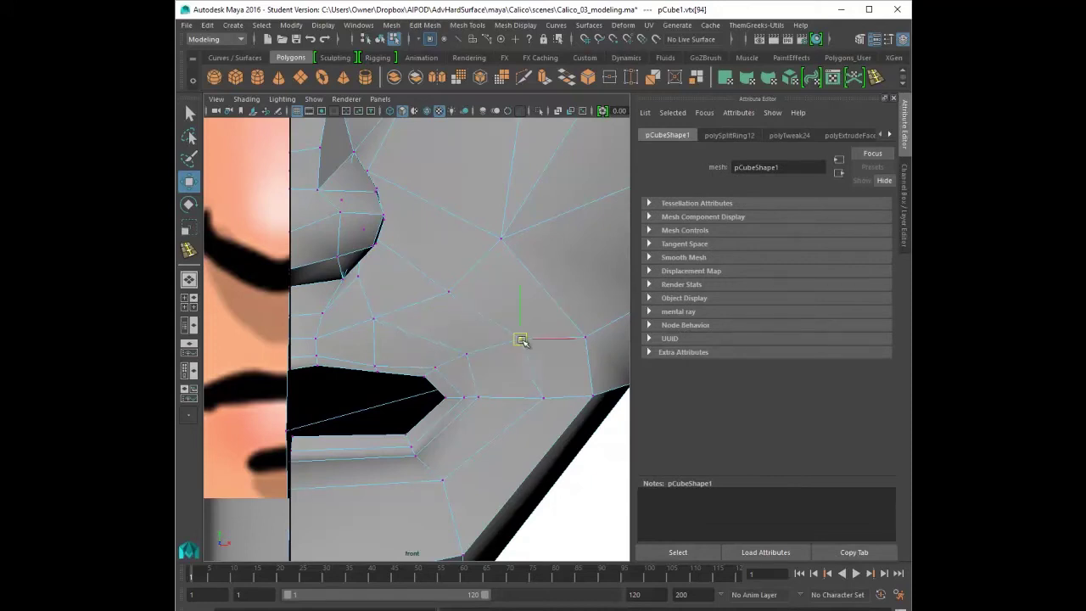
pyautogui.moveTo(481, 399); pyautogui.dragTo(502, 398)
pyautogui.keyDown('alt'); pyautogui.moveTo(416, 492); pyautogui.dragTo(453, 407, button='middle'); pyautogui.keyUp('alt')
pyautogui.click(461, 410)
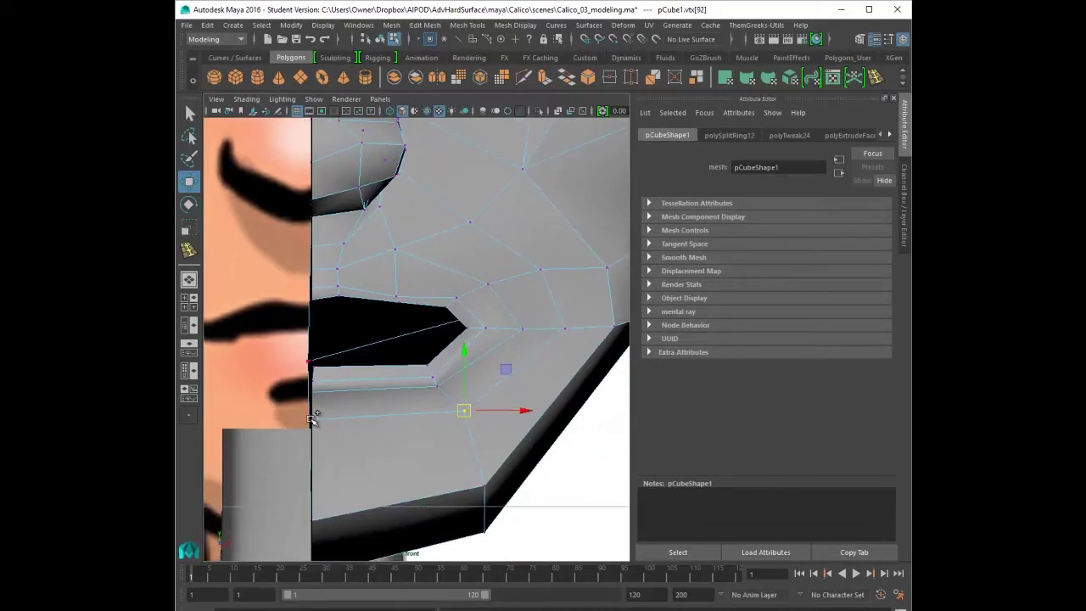
pyautogui.moveTo(466, 414); pyautogui.dragTo(474, 434)
# - Reposition the lower lip, under-lip crease and chin vertices in the side view to follow the reference profile
pyautogui.press('space')
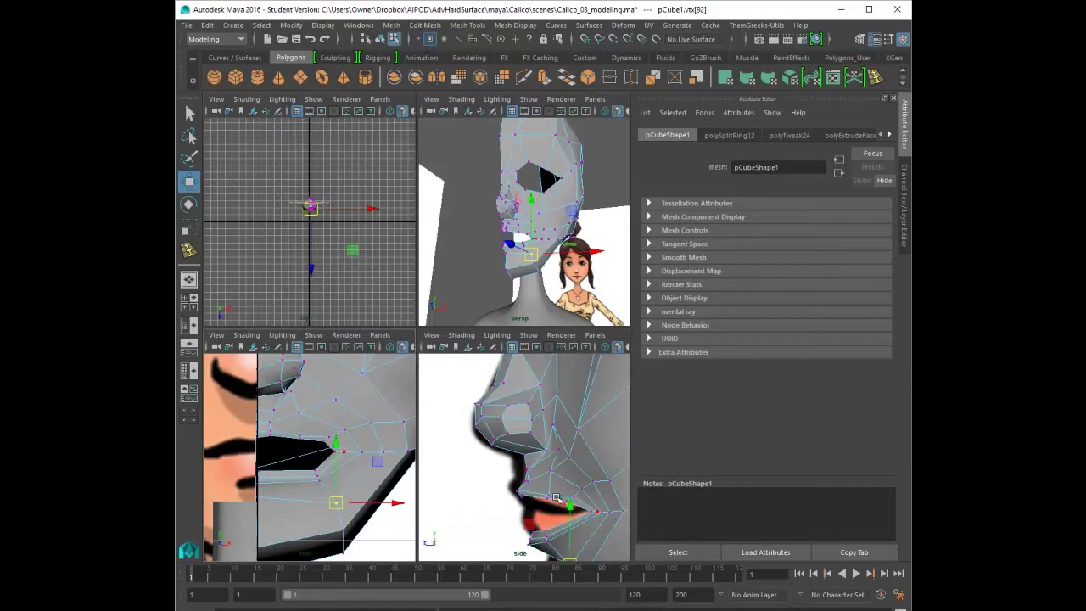
pyautogui.press('space')
pyautogui.keyDown('alt'); pyautogui.moveTo(483, 445); pyautogui.dragTo(388, 295, button='middle'); pyautogui.keyUp('alt')
pyautogui.click(378, 396)
pyautogui.moveTo(379, 397); pyautogui.dragTo(383, 408)
pyautogui.keyDown('alt'); pyautogui.moveTo(444, 429); pyautogui.dragTo(439, 455, button='middle'); pyautogui.keyUp('alt')
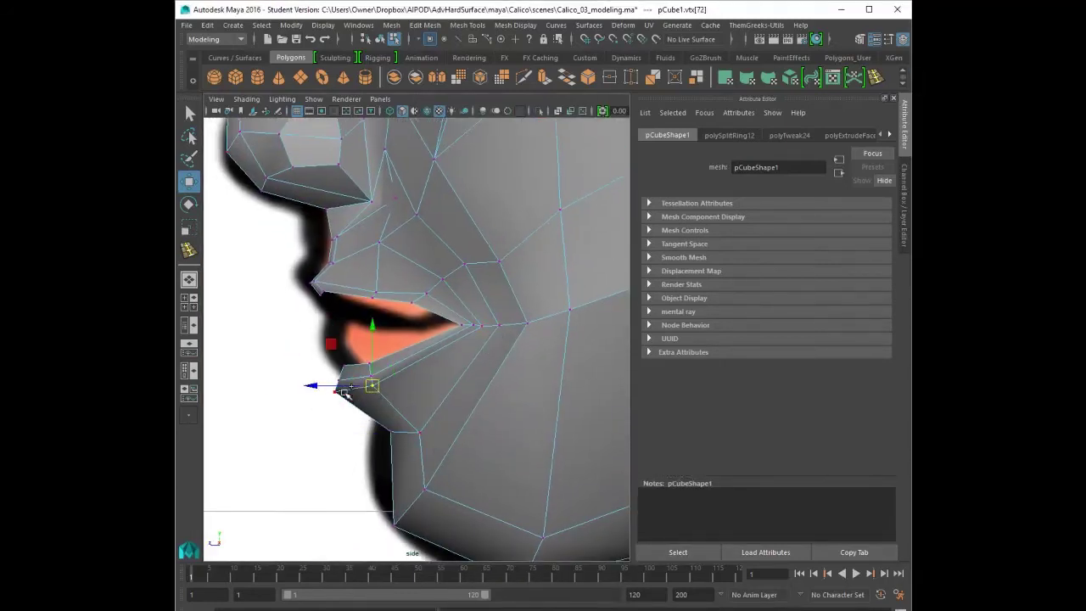
pyautogui.moveTo(438, 441); pyautogui.dragTo(379, 421)
pyautogui.moveTo(403, 434); pyautogui.dragTo(375, 448)
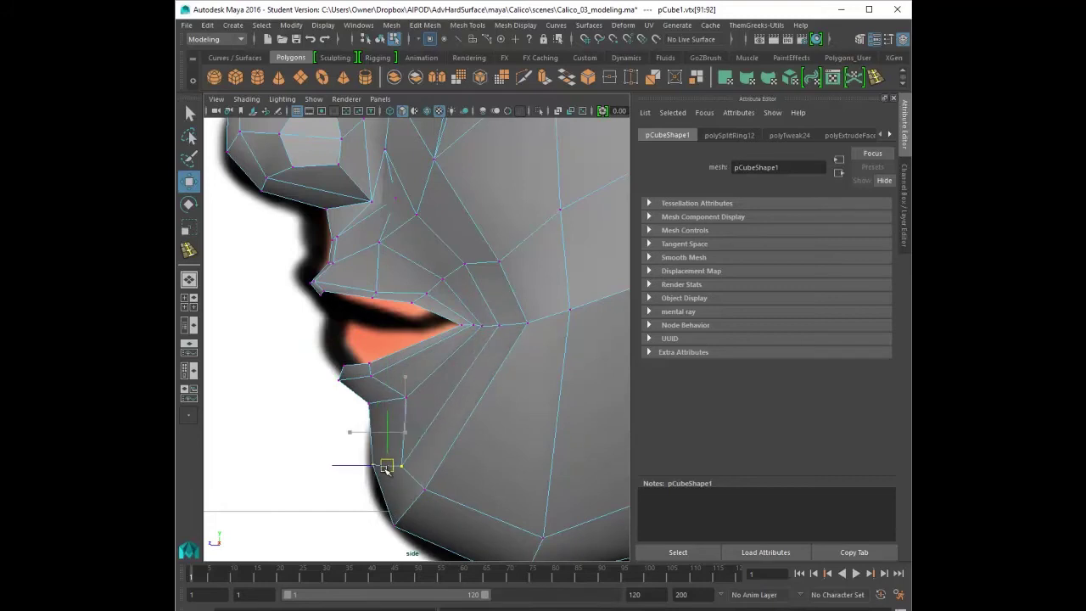
pyautogui.keyDown('alt'); pyautogui.moveTo(399, 514); pyautogui.dragTo(367, 388, button='middle'); pyautogui.keyUp('alt')
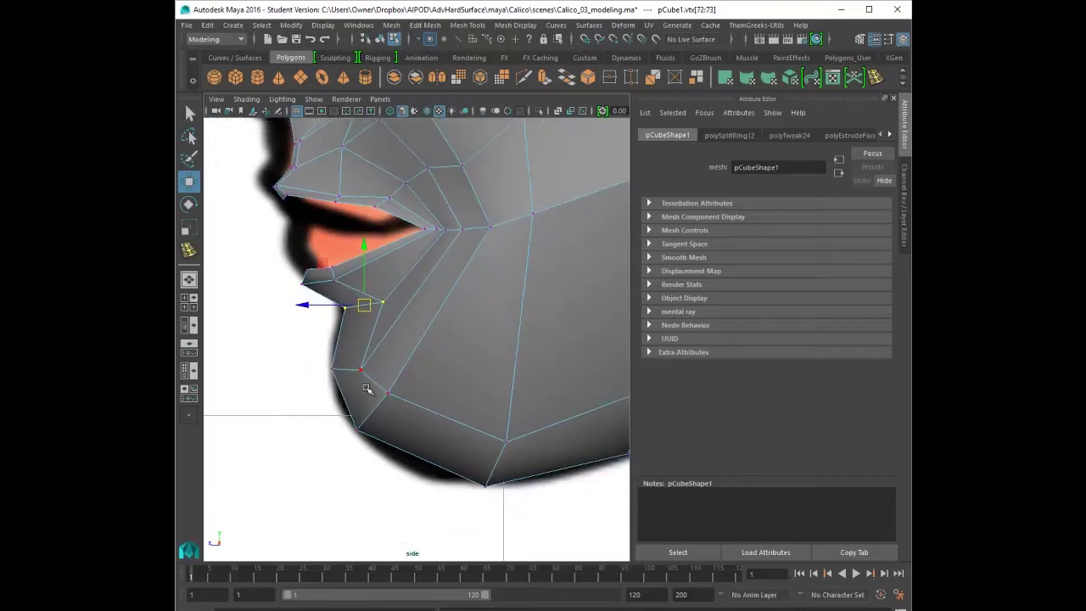
pyautogui.scroll(-5, 436, 432)
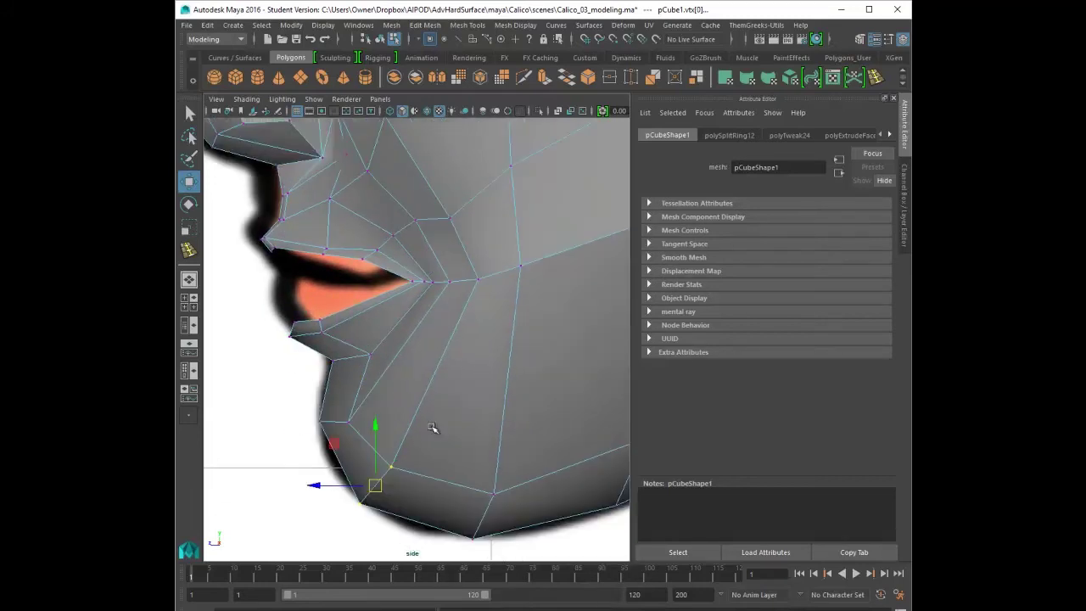
# - Adjust the cheek vertices beside the mouth corner and nose and the upper lip's vertices in the side view
pyautogui.click(424, 356)
pyautogui.scroll(3, 425, 355)
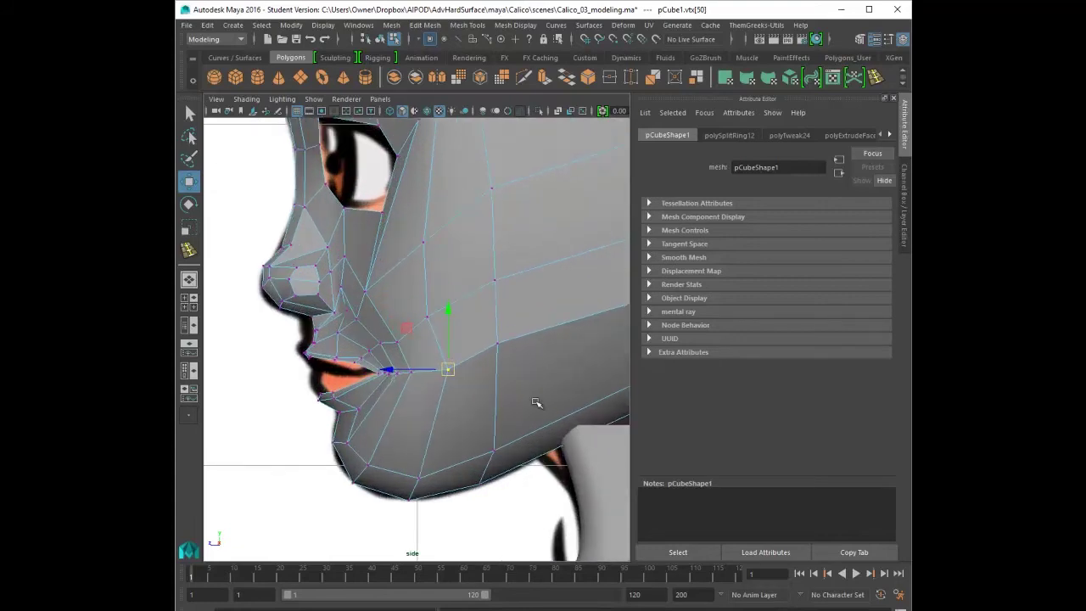
pyautogui.keyDown('alt'); pyautogui.moveTo(401, 378); pyautogui.dragTo(402, 432, button='middle'); pyautogui.keyUp('alt')
pyautogui.click(372, 349)
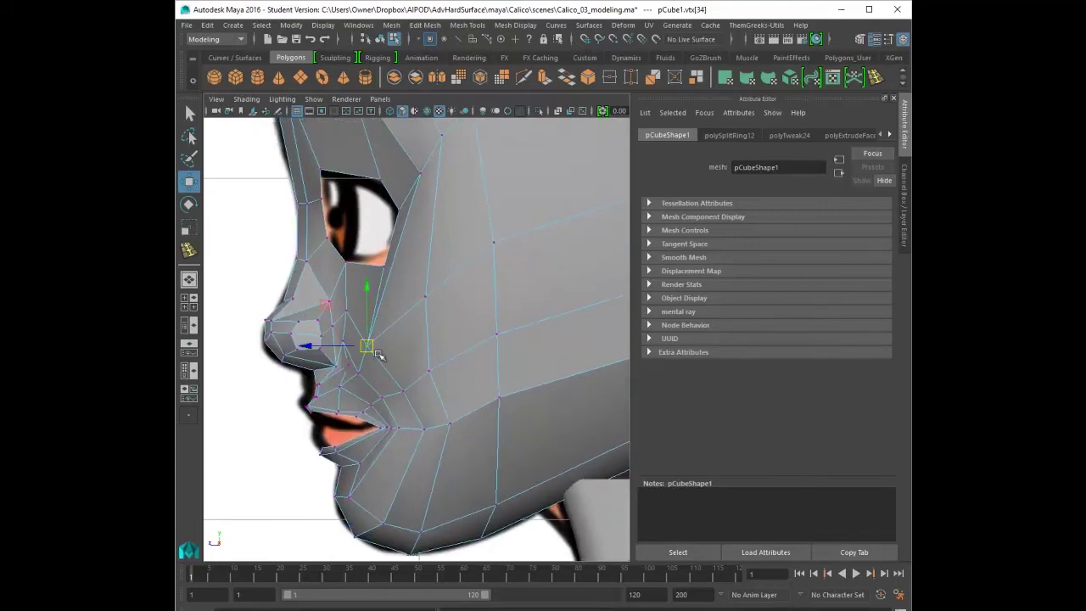
pyautogui.keyDown('alt'); pyautogui.moveTo(390, 336); pyautogui.dragTo(397, 346, button='middle'); pyautogui.keyUp('alt')
pyautogui.keyDown('alt'); pyautogui.moveTo(398, 346); pyautogui.dragTo(535, 413, button='right'); pyautogui.keyUp('alt')
pyautogui.keyDown('alt'); pyautogui.moveTo(535, 413); pyautogui.dragTo(629, 318, button='middle'); pyautogui.keyUp('alt')
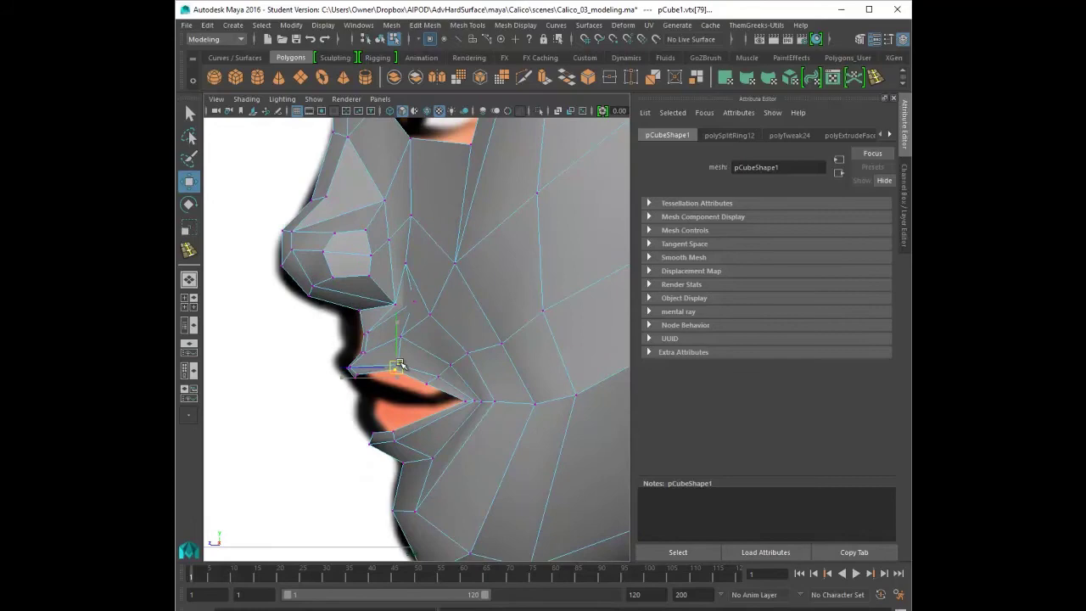
pyautogui.click(413, 343)
# - Reposition the vertex between the nostril and the upper lip in the perspective view
pyautogui.press('space')
pyautogui.press('space')
pyautogui.keyDown('alt'); pyautogui.moveTo(494, 286); pyautogui.dragTo(521, 296, button='right'); pyautogui.keyUp('alt')
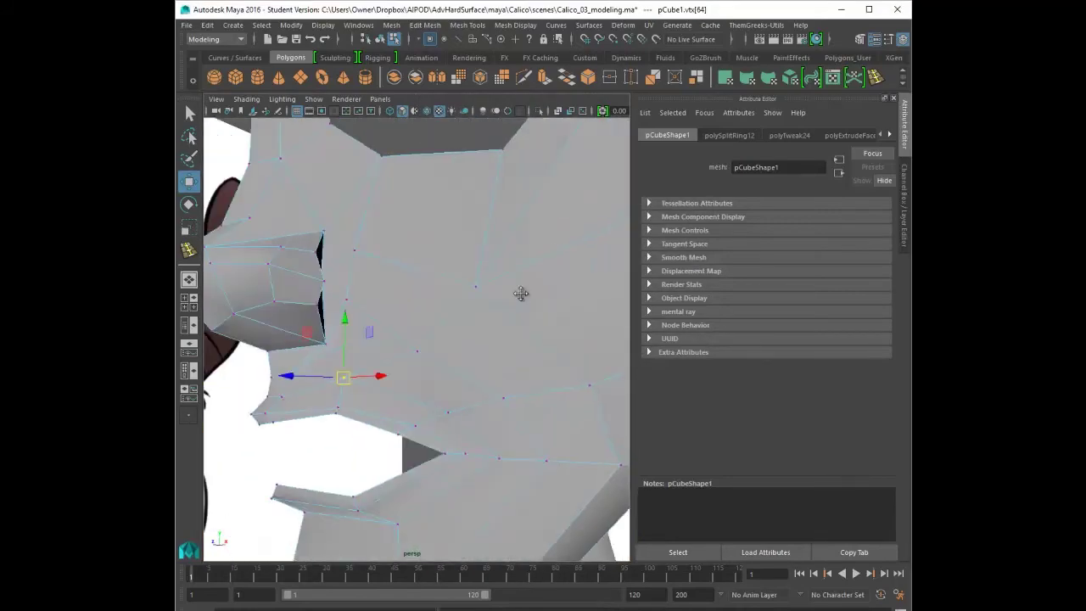
pyautogui.keyDown('alt'); pyautogui.moveTo(521, 296); pyautogui.dragTo(457, 314); pyautogui.keyUp('alt')
pyautogui.keyDown('shift'); pyautogui.click(342, 391); pyautogui.keyUp('shift')
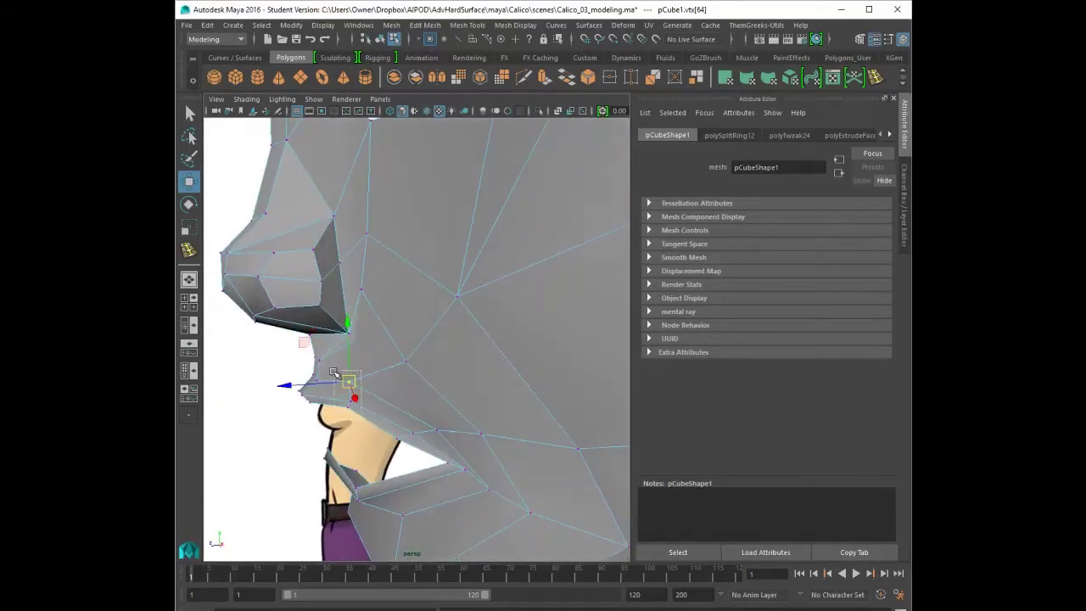
pyautogui.keyDown('alt'); pyautogui.moveTo(335, 375); pyautogui.dragTo(428, 325); pyautogui.keyUp('alt')
# - Extrude the eye opening's border edges back into the head to form an eyelid rim
pyautogui.press('space')
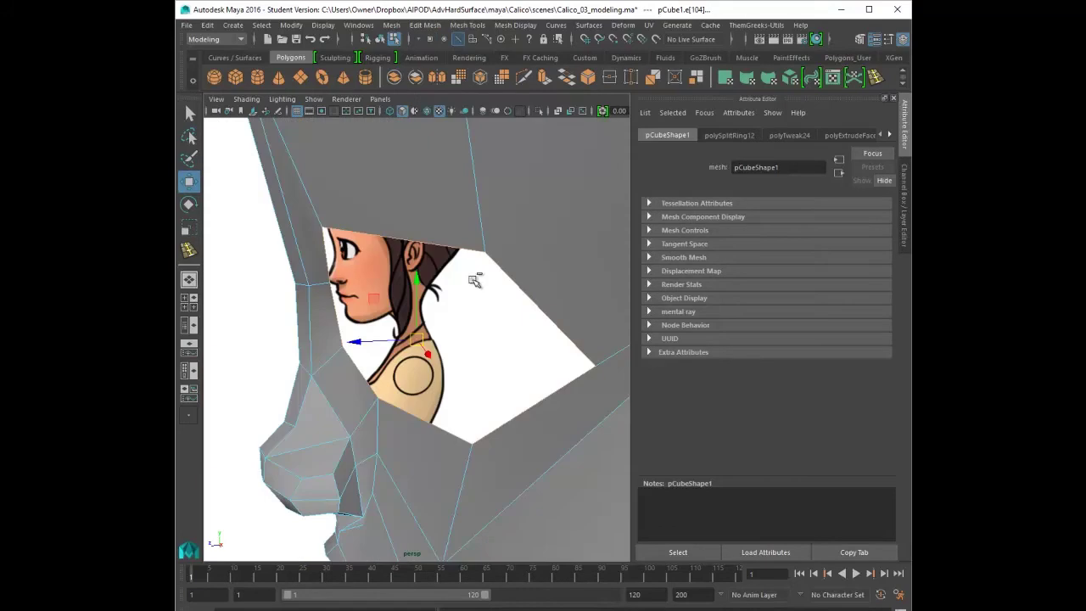
pyautogui.hotkey('ctrl', 'e')
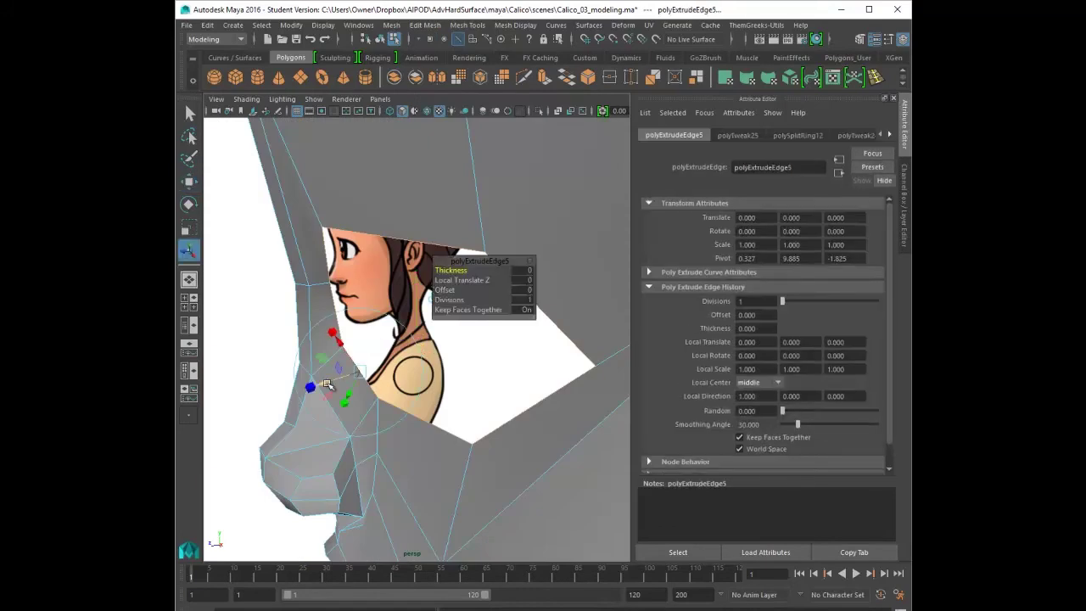
pyautogui.moveTo(328, 385); pyautogui.dragTo(459, 359)
pyautogui.moveTo(305, 399); pyautogui.dragTo(300, 412)
pyautogui.click(395, 314)
pyautogui.moveTo(416, 338); pyautogui.dragTo(331, 342)
# - Adjust the vertices of the eye rim and the temple vertex beside the outer eye corner in the perspective view
pyautogui.keyDown('alt'); pyautogui.moveTo(462, 343); pyautogui.dragTo(407, 351, button='right'); pyautogui.keyUp('alt')
pyautogui.keyDown('alt'); pyautogui.moveTo(407, 351); pyautogui.dragTo(395, 361); pyautogui.keyUp('alt')
pyautogui.moveTo(509, 260); pyautogui.dragTo(558, 194)
pyautogui.moveTo(374, 341)
pyautogui.mouseDown()
pyautogui.moveTo(379, 353)
pyautogui.moveTo(545, 364)
pyautogui.moveTo(373, 348)
pyautogui.mouseUp()
pyautogui.keyDown('alt'); pyautogui.moveTo(594, 356); pyautogui.dragTo(507, 396); pyautogui.keyUp('alt')
pyautogui.moveTo(535, 298); pyautogui.dragTo(476, 298, button='right')
pyautogui.click(565, 291)
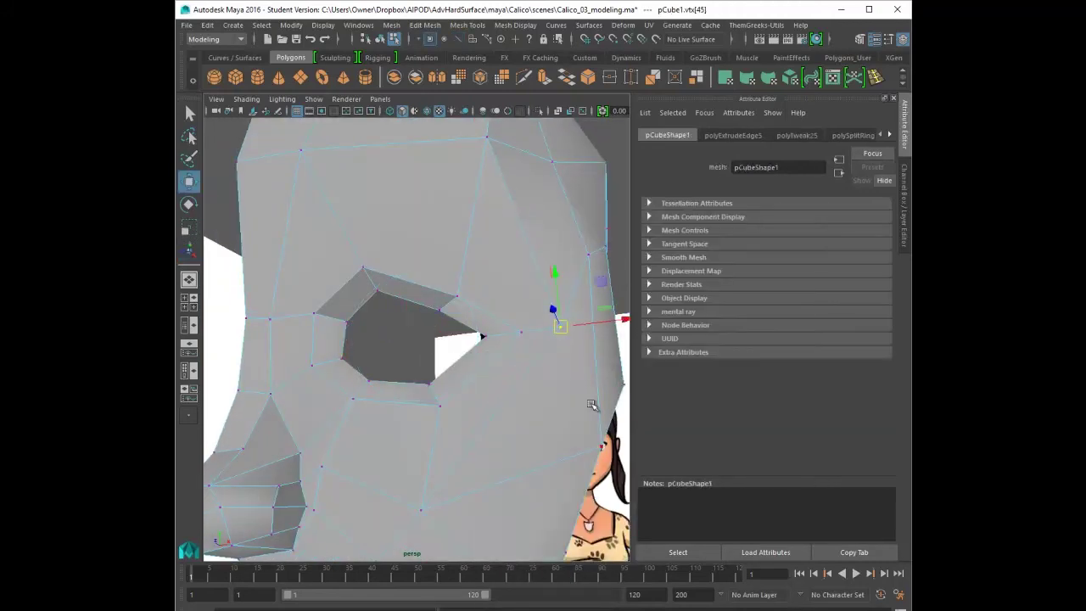
pyautogui.keyDown('alt'); pyautogui.moveTo(592, 404); pyautogui.dragTo(211, 336); pyautogui.keyUp('alt')
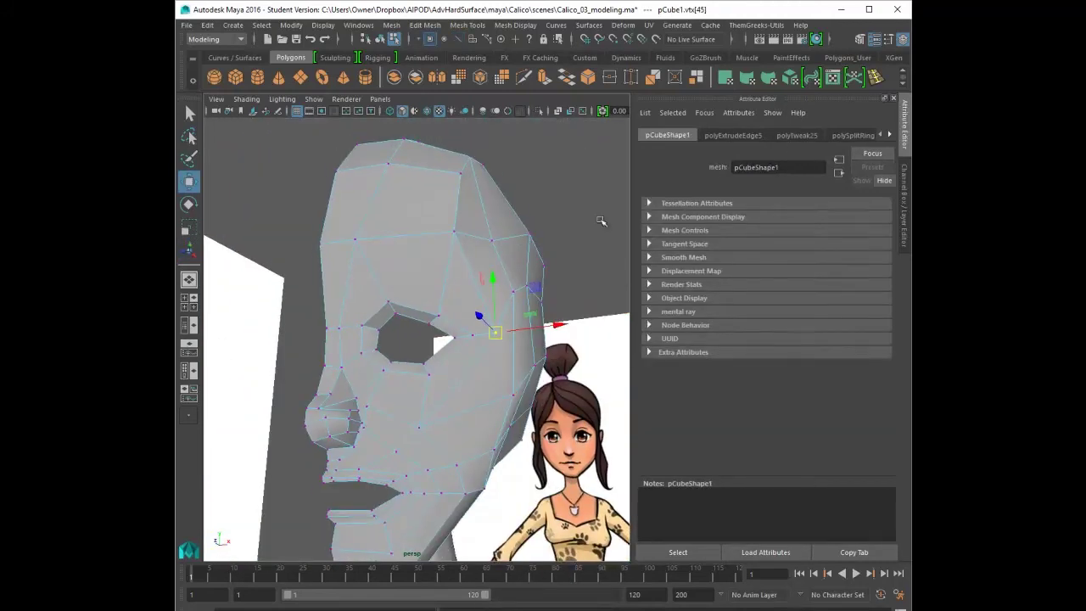
# - Insert an edge loop encircling the eye opening between its border and the surrounding face edges
pyautogui.moveTo(448, 283); pyautogui.dragTo(449, 271)
pyautogui.press('space')
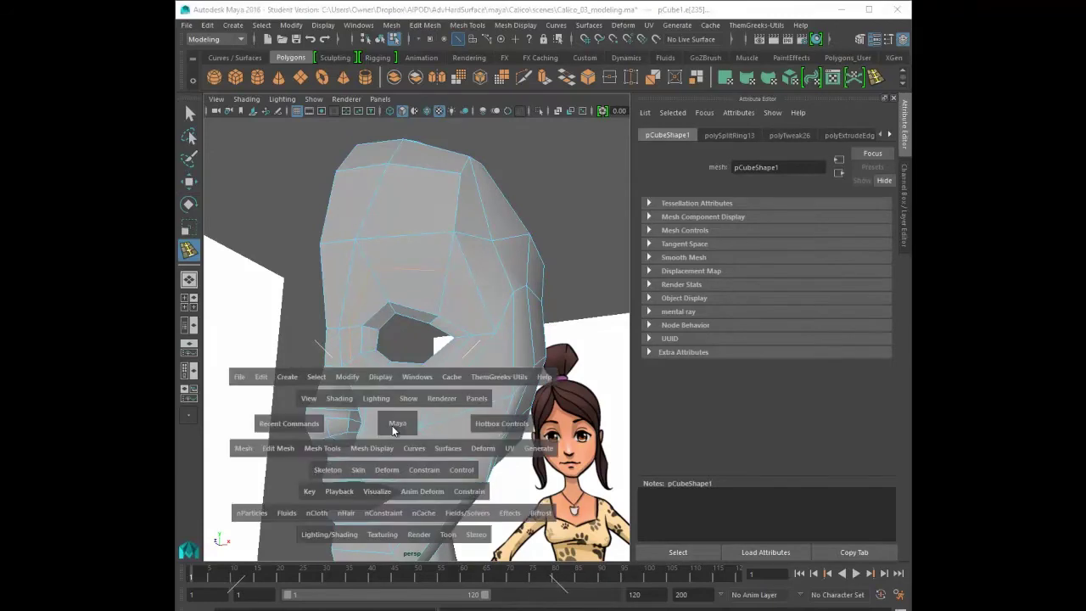
pyautogui.press('space')
pyautogui.click(189, 114)
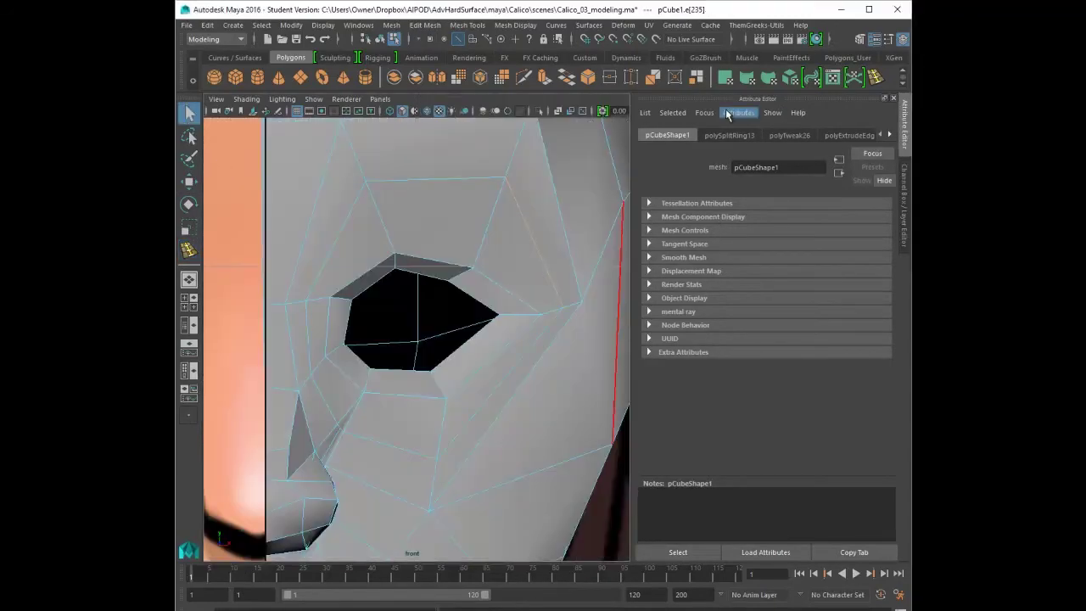
# - Increase the transparency of the head's material so the front reference shows through the mesh
pyautogui.moveTo(565, 201); pyautogui.dragTo(607, 170, button='right')
pyautogui.moveTo(786, 291); pyautogui.dragTo(816, 288)
# - Move the two eye-loop vertices above the eyebrow crease to follow the reference eye socket in the front view
pyautogui.moveTo(443, 204); pyautogui.dragTo(386, 194, button='right')
pyautogui.click(365, 182)
pyautogui.press('w')
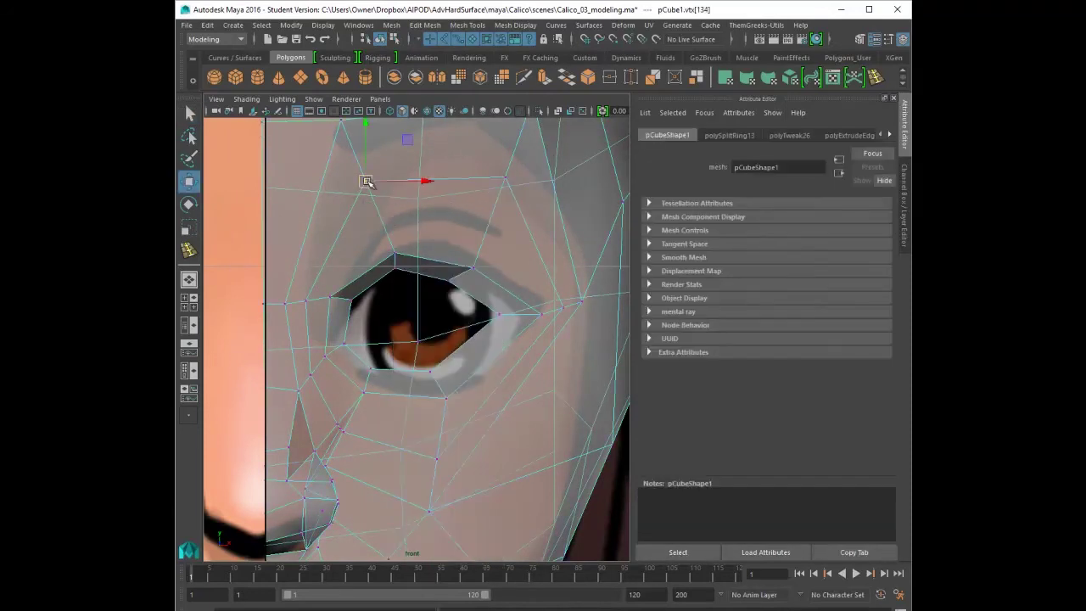
pyautogui.moveTo(366, 182); pyautogui.dragTo(386, 190)
pyautogui.keyDown('alt'); pyautogui.moveTo(396, 212); pyautogui.dragTo(392, 266, button='middle'); pyautogui.keyUp('alt')
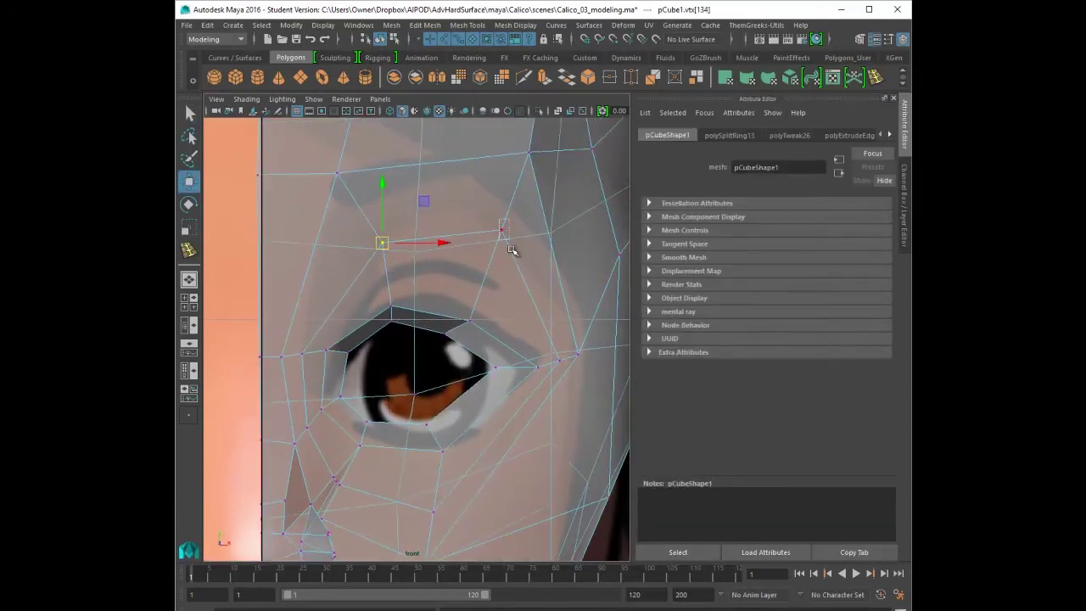
pyautogui.click(502, 231)
pyautogui.moveTo(501, 232); pyautogui.dragTo(495, 247)
# - Spread the vertices beyond the outer eye corner and shift the cheek vertices below the eye outward in the front view
pyautogui.click(562, 363)
pyautogui.click(535, 371)
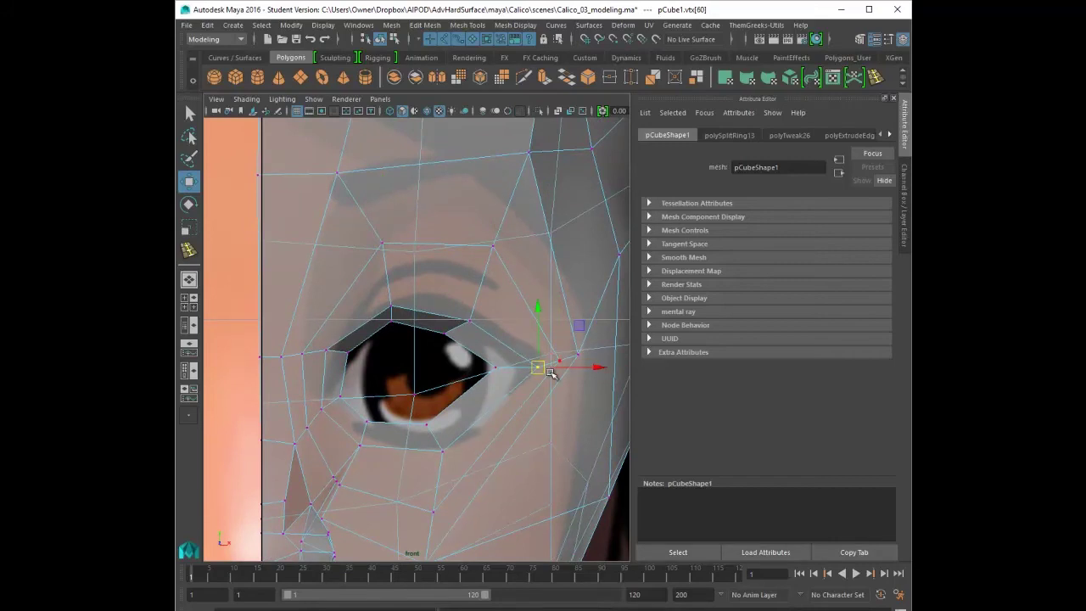
pyautogui.keyDown('alt'); pyautogui.moveTo(552, 352); pyautogui.dragTo(445, 253, button='middle'); pyautogui.keyUp('alt')
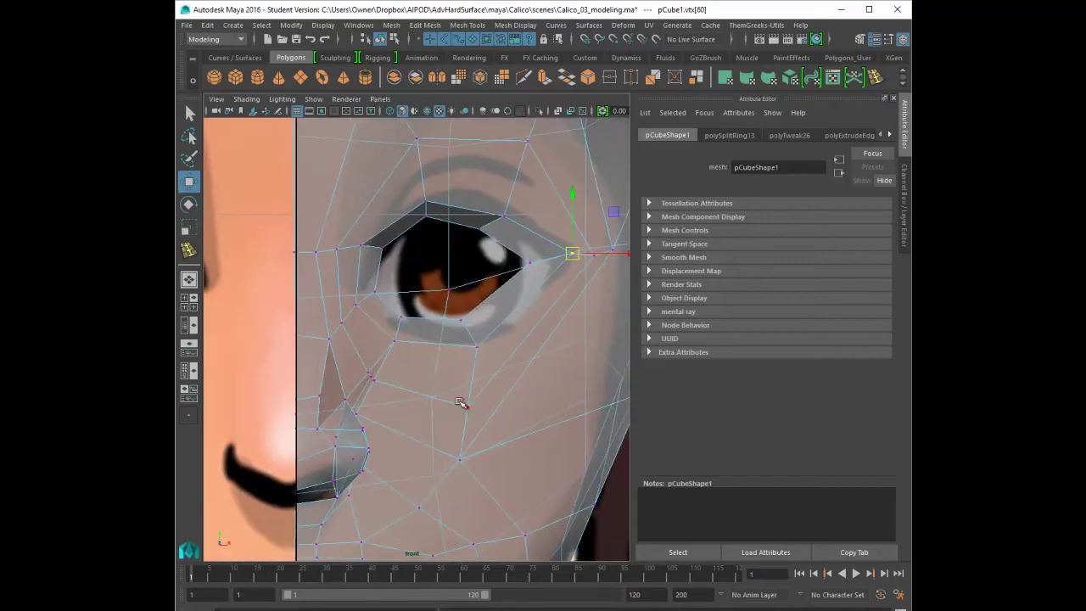
pyautogui.keyDown('alt'); pyautogui.moveTo(461, 403); pyautogui.dragTo(426, 371, button='middle'); pyautogui.keyUp('alt')
pyautogui.click(412, 442)
pyautogui.click(467, 433)
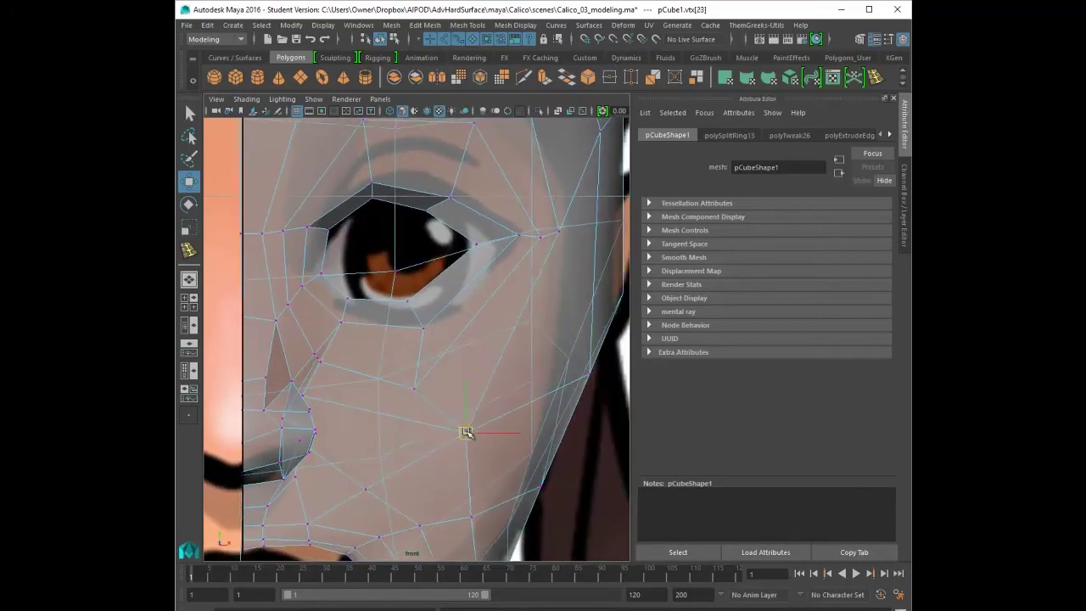
pyautogui.moveTo(566, 236); pyautogui.dragTo(548, 242)
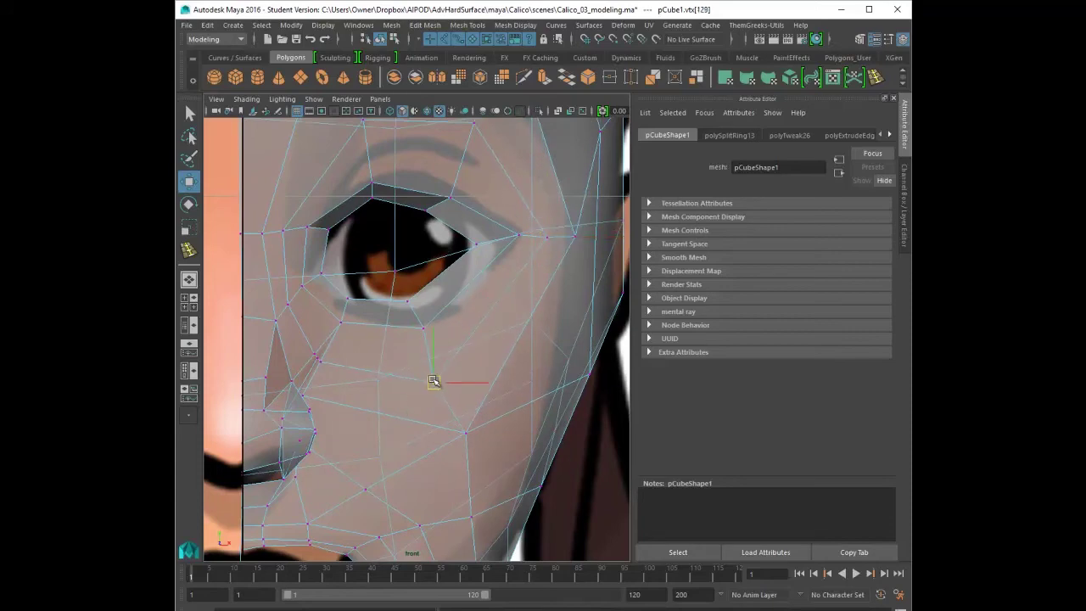
# - Move the forehead's inner vertex column toward the centerline, from the hairline up to the crown
pyautogui.keyDown('alt'); pyautogui.moveTo(382, 352); pyautogui.dragTo(409, 405, button='middle'); pyautogui.keyUp('alt')
pyautogui.keyDown('alt'); pyautogui.moveTo(471, 261); pyautogui.dragTo(458, 367, button='middle'); pyautogui.keyUp('alt')
pyautogui.scroll(-6, 528, 226)
pyautogui.keyDown('alt'); pyautogui.moveTo(419, 202); pyautogui.dragTo(416, 295, button='middle'); pyautogui.keyUp('alt')
pyautogui.moveTo(417, 295); pyautogui.dragTo(387, 143)
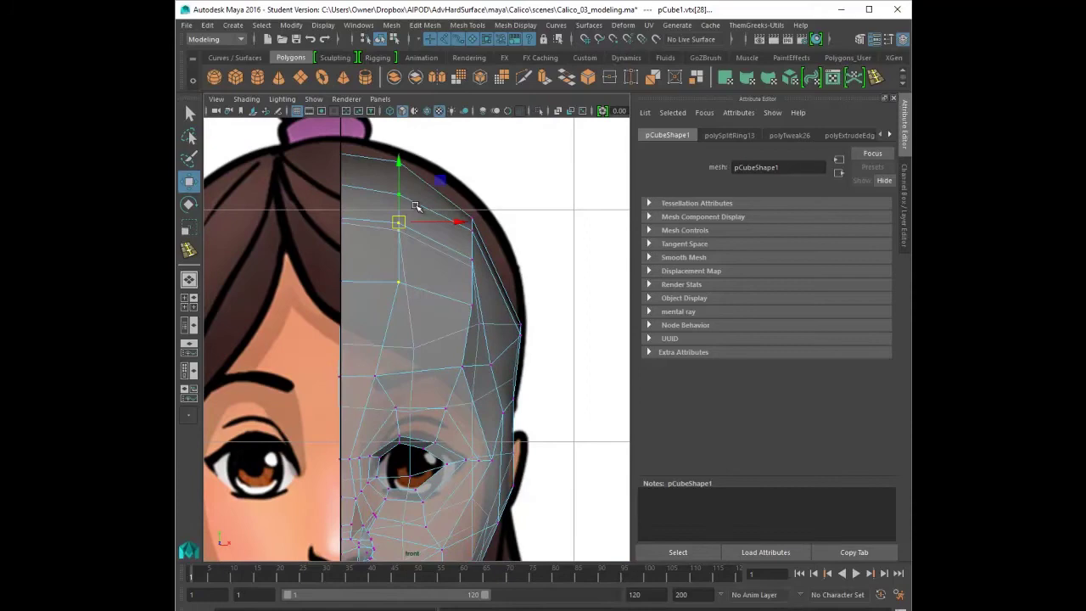
pyautogui.moveTo(400, 217); pyautogui.dragTo(388, 213)
# - Insert a vertical edge loop running from the crown down the forehead to the upper eyelid
pyautogui.press('y')
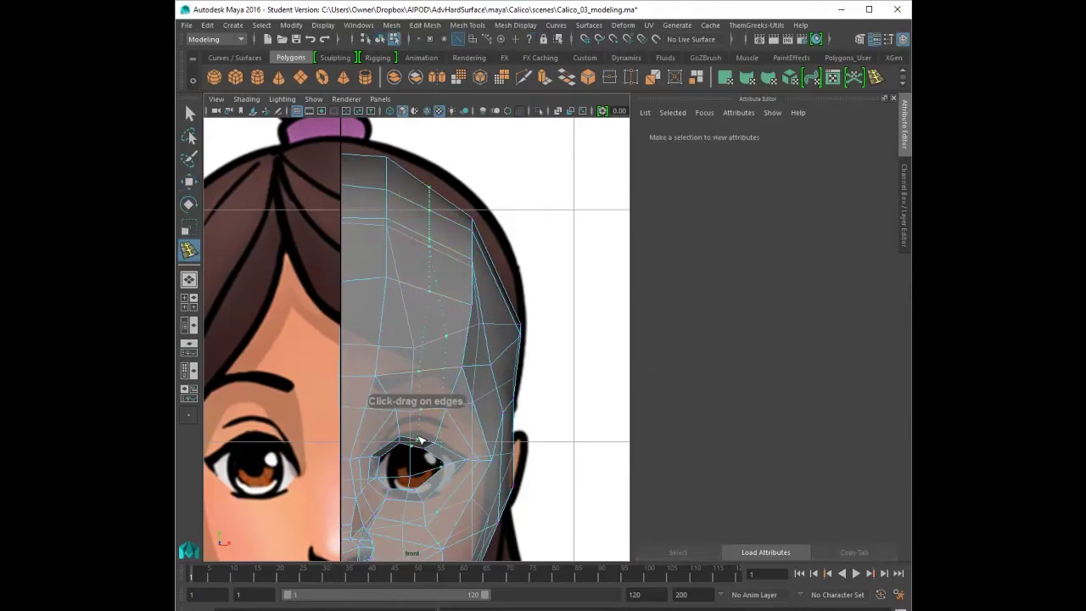
pyautogui.click(418, 436)
pyautogui.press('q')
# - Reposition the upper eyelid and brow vertices around the new loop to round the eye shape
pyautogui.keyDown('alt'); pyautogui.moveTo(411, 391); pyautogui.dragTo(416, 280, button='middle'); pyautogui.keyUp('alt')
pyautogui.scroll(5, 418, 320)
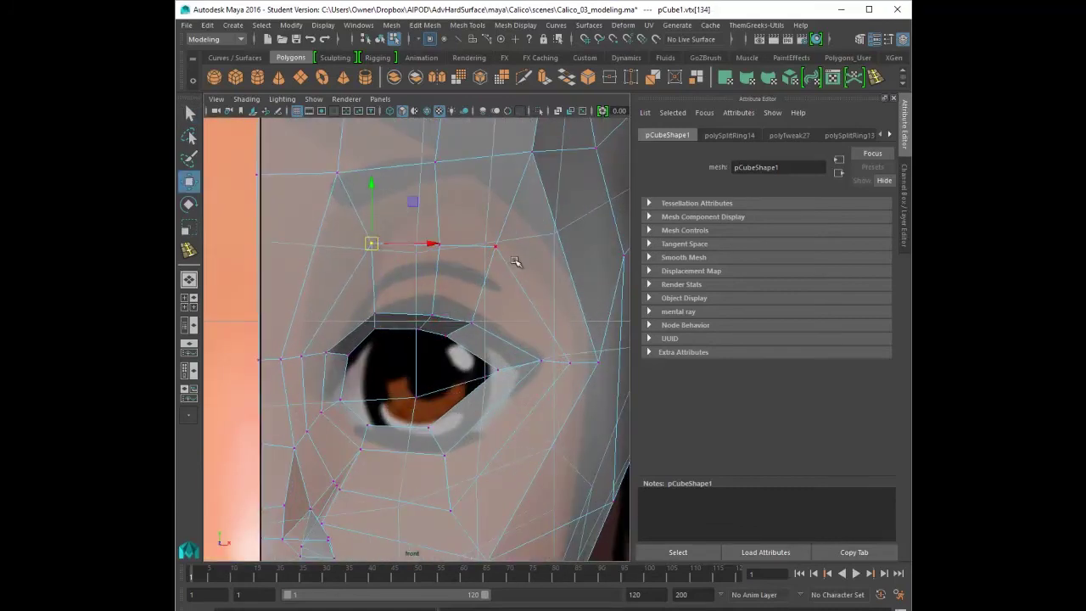
pyautogui.moveTo(447, 304); pyautogui.dragTo(410, 337)
pyautogui.moveTo(429, 324)
pyautogui.mouseDown()
pyautogui.moveTo(442, 312)
pyautogui.moveTo(434, 317)
pyautogui.mouseUp()
pyautogui.keyDown('alt'); pyautogui.moveTo(464, 275); pyautogui.dragTo(439, 396, button='middle'); pyautogui.keyUp('alt')
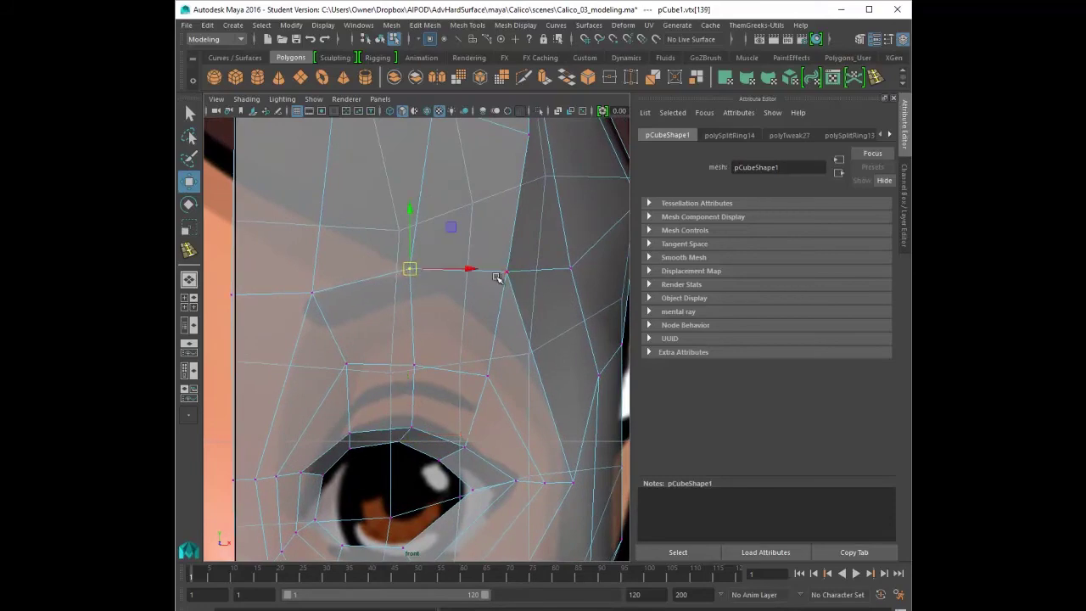
# - Adjust the new loop's vertices on the upper forehead and crown to even out their spacing
pyautogui.keyDown('alt'); pyautogui.moveTo(466, 252); pyautogui.dragTo(466, 383, button='middle'); pyautogui.keyUp('alt')
pyautogui.click(437, 215)
pyautogui.keyDown('alt'); pyautogui.moveTo(451, 230); pyautogui.dragTo(432, 359, button='middle'); pyautogui.keyUp('alt')
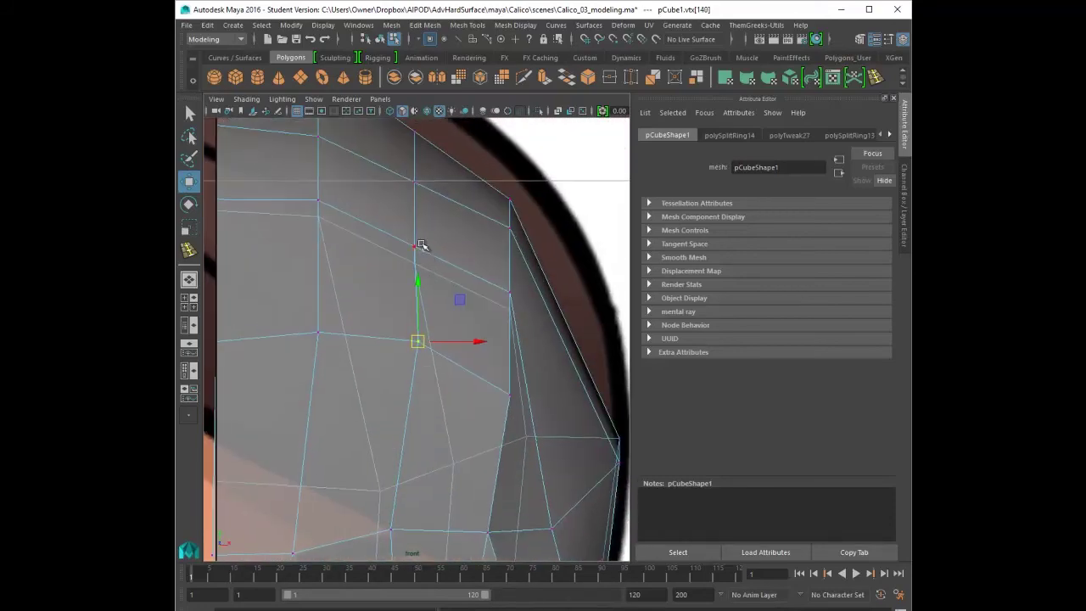
pyautogui.moveTo(432, 255); pyautogui.dragTo(405, 121)
pyautogui.keyDown('alt'); pyautogui.moveTo(409, 132); pyautogui.dragTo(413, 192, button='middle'); pyautogui.keyUp('alt')
pyautogui.moveTo(417, 247); pyautogui.dragTo(415, 220)
# - Move the lower jaw vertices beside the chin to match the reference jawline in the front view
pyautogui.scroll(-10, 413, 280)
pyautogui.scroll(7, 424, 305)
pyautogui.keyDown('alt'); pyautogui.moveTo(438, 334); pyautogui.dragTo(440, 170, button='middle'); pyautogui.keyUp('alt')
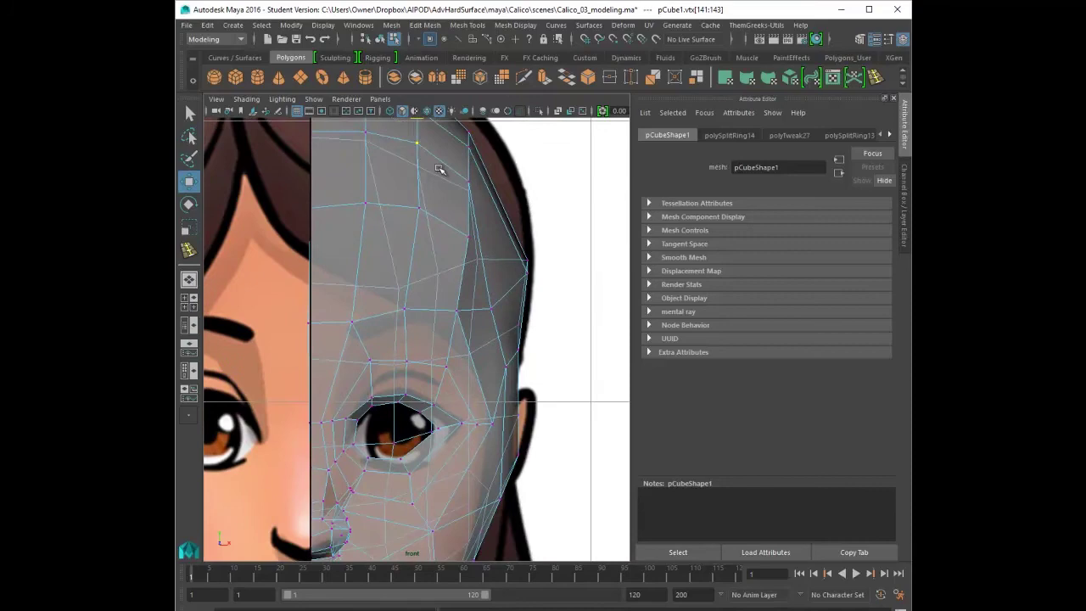
pyautogui.press('f')
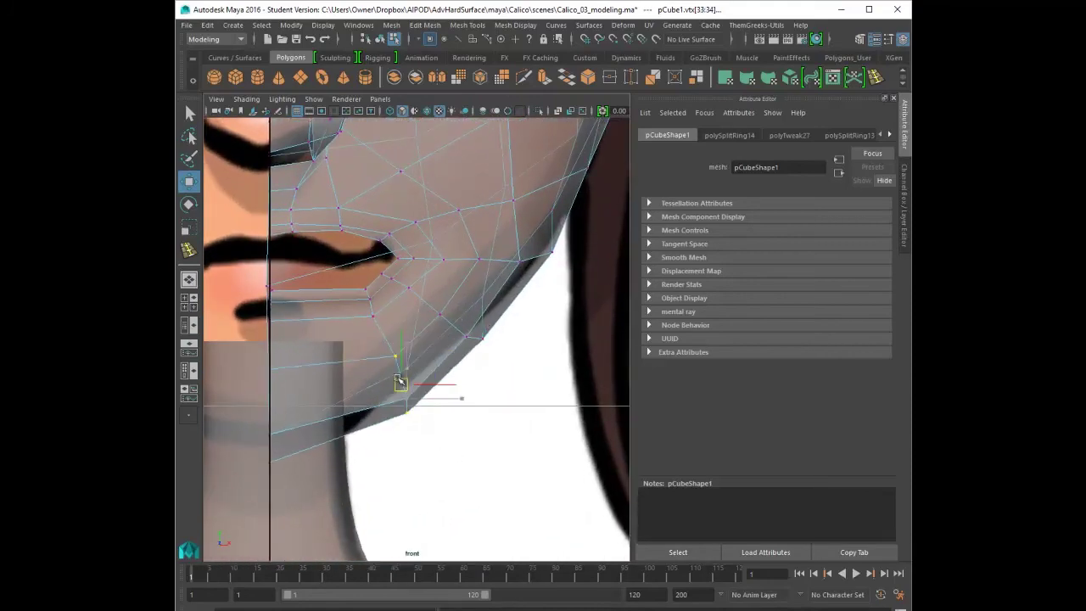
pyautogui.scroll(-5, 390, 305)
pyautogui.scroll(4, 339, 252)
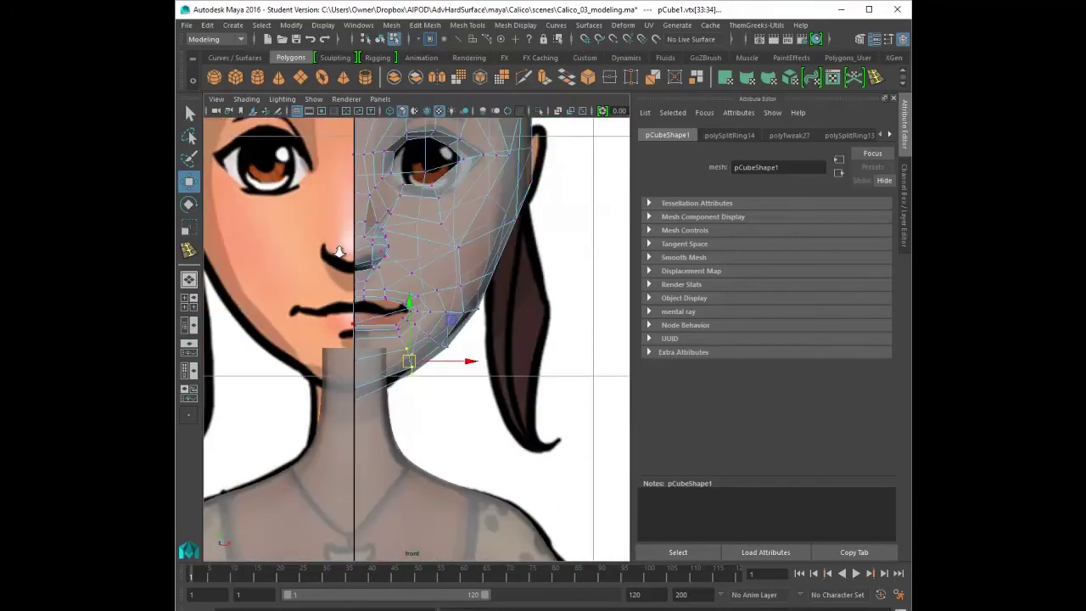
# - Delete the face on the jaw's underside above the neck in the perspective view
pyautogui.press('space')
pyautogui.press('space')
pyautogui.keyDown('alt'); pyautogui.moveTo(484, 285); pyautogui.dragTo(480, 253); pyautogui.keyUp('alt')
pyautogui.click(473, 259)
pyautogui.keyDown('alt'); pyautogui.moveTo(479, 253); pyautogui.dragTo(455, 307); pyautogui.keyUp('alt')
pyautogui.scroll(-4, 491, 302)
pyautogui.moveTo(455, 307); pyautogui.dragTo(457, 348, button='right')
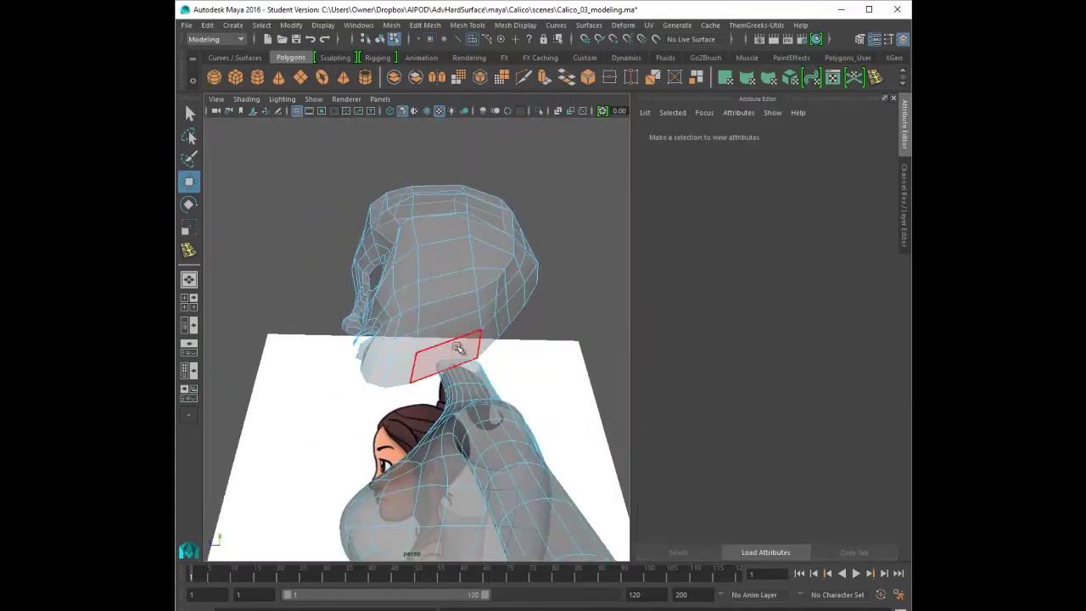
pyautogui.click(457, 348)
pyautogui.press('Delete')
# - Insert a vertical edge loop through the lower lip and chin
pyautogui.keyDown('alt'); pyautogui.moveTo(433, 340); pyautogui.dragTo(487, 304); pyautogui.keyUp('alt')
pyautogui.click(189, 251)
pyautogui.moveTo(373, 347)
pyautogui.keyDown('alt'); pyautogui.mouseDown()
pyautogui.moveTo(396, 355)
pyautogui.moveTo(370, 333)
pyautogui.moveTo(402, 340)
pyautogui.moveTo(393, 350)
pyautogui.mouseUp(); pyautogui.keyUp('alt')
pyautogui.click(189, 114)
# - Lower the new loop's lower lip and chin vertices and adjust the jaw vertex beside them in the front view
pyautogui.press('space')
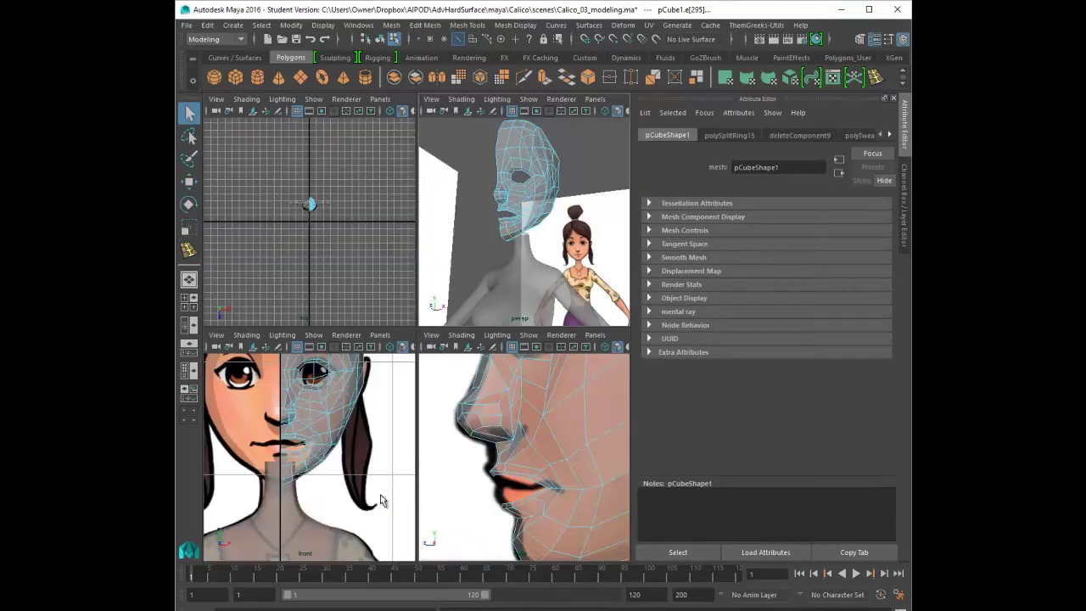
pyautogui.press('space')
pyautogui.keyDown('alt'); pyautogui.moveTo(365, 405); pyautogui.dragTo(387, 399, button='middle'); pyautogui.keyUp('alt')
pyautogui.keyDown('alt'); pyautogui.moveTo(387, 399); pyautogui.dragTo(492, 349, button='right'); pyautogui.keyUp('alt')
pyautogui.moveTo(373, 281); pyautogui.dragTo(353, 280, button='right')
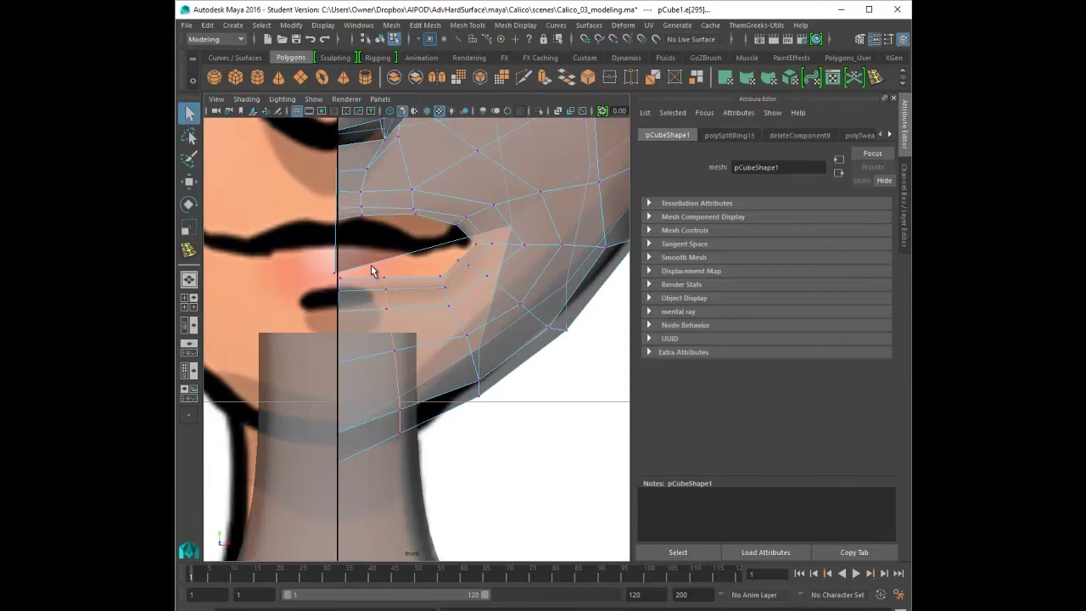
pyautogui.moveTo(372, 266); pyautogui.dragTo(404, 320)
pyautogui.press('w')
pyautogui.moveTo(338, 288); pyautogui.dragTo(338, 228)
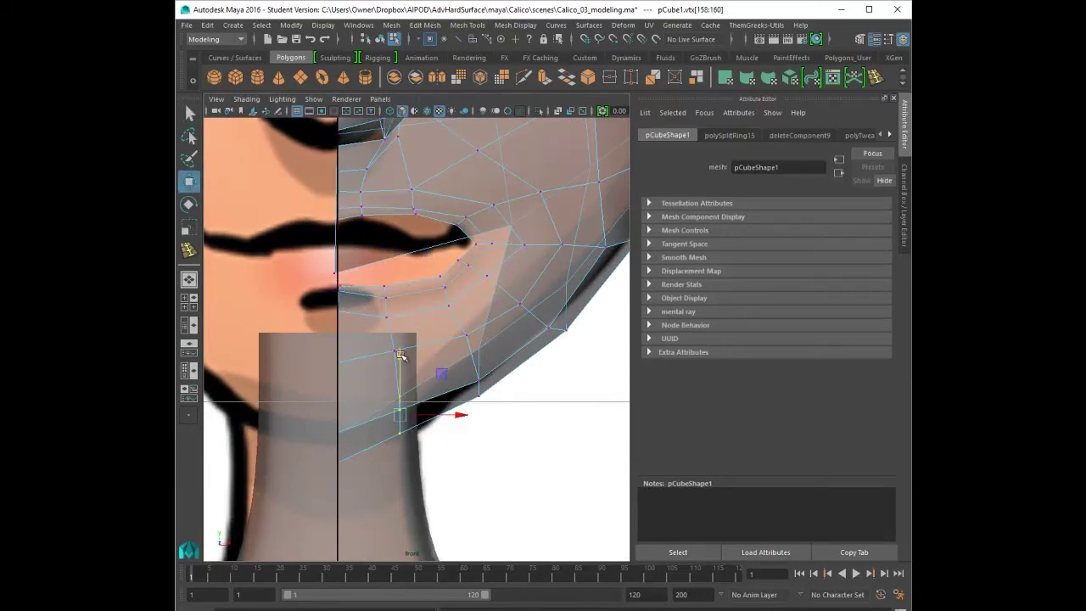
pyautogui.click(480, 384)
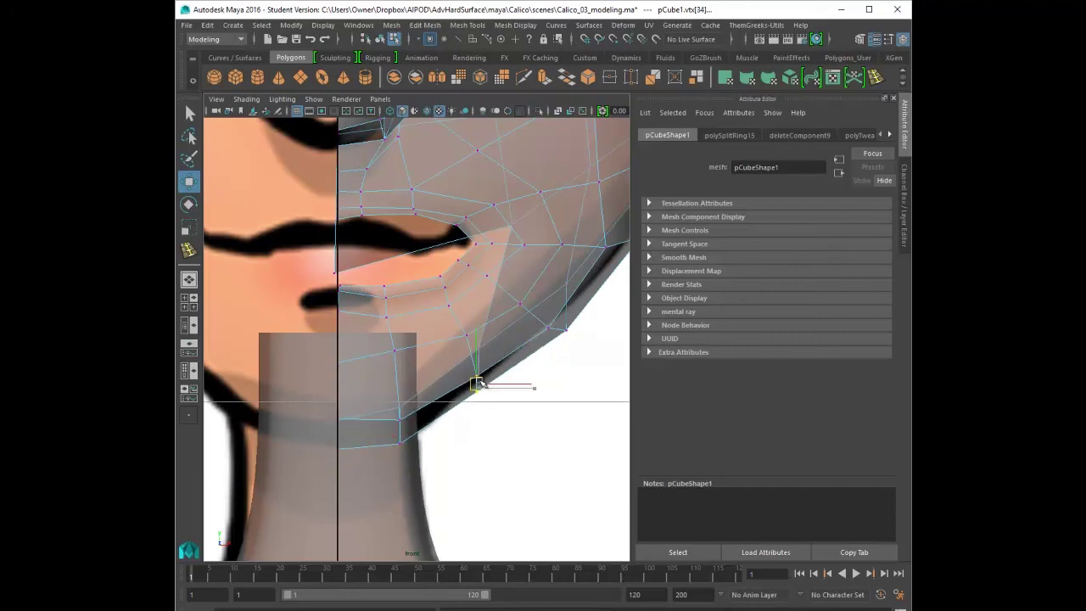
# - Move the chin and jaw underside vertices in the side view to match the reference chin outline
pyautogui.press('space')
pyautogui.press('space')
pyautogui.scroll(3, 551, 364)
pyautogui.keyDown('alt'); pyautogui.moveTo(552, 365); pyautogui.dragTo(549, 361, button='middle'); pyautogui.keyUp('alt')
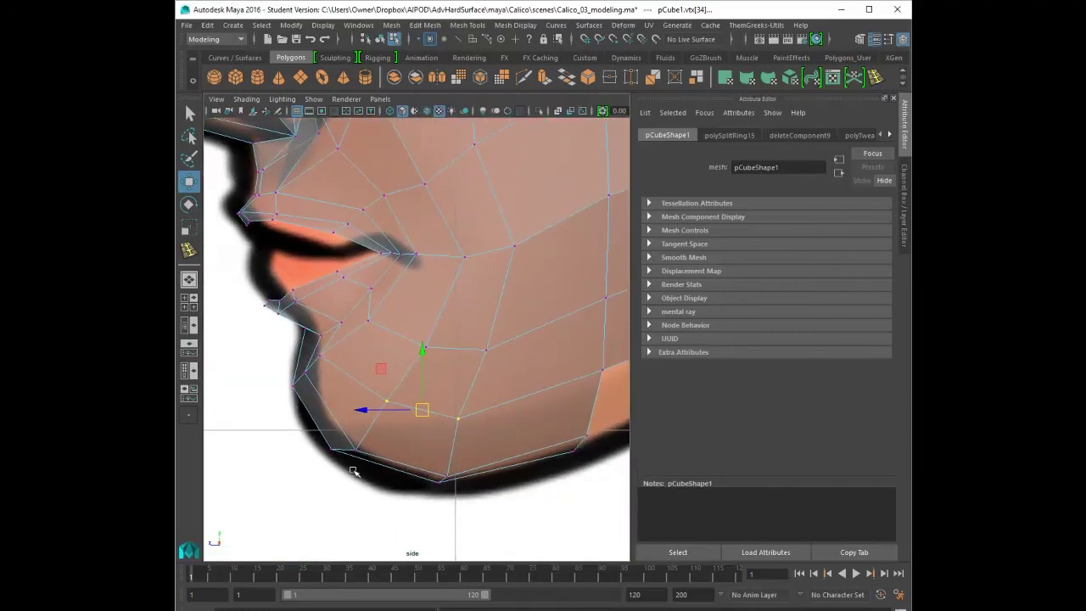
pyautogui.moveTo(363, 474); pyautogui.dragTo(322, 436)
pyautogui.moveTo(342, 451); pyautogui.dragTo(340, 457)
pyautogui.keyDown('alt'); pyautogui.moveTo(400, 389); pyautogui.dragTo(409, 382, button='middle'); pyautogui.keyUp('alt')
pyautogui.moveTo(303, 451); pyautogui.dragTo(296, 451)
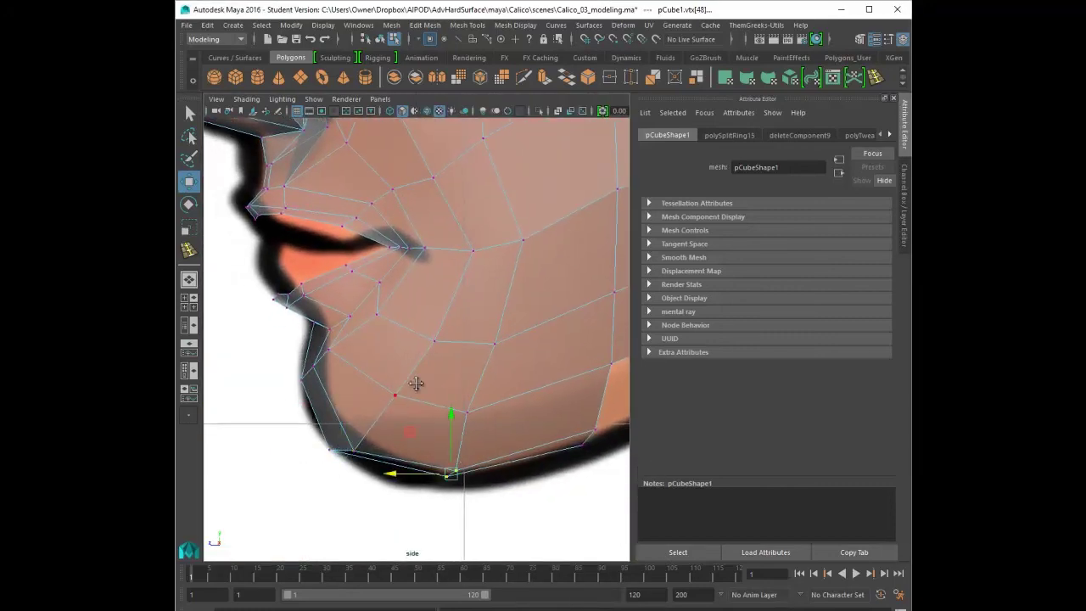
pyautogui.keyDown('alt'); pyautogui.moveTo(416, 383); pyautogui.dragTo(446, 411, button='middle'); pyautogui.keyUp('alt')
pyautogui.moveTo(350, 373)
pyautogui.mouseDown()
pyautogui.moveTo(381, 395)
pyautogui.moveTo(343, 401)
pyautogui.mouseUp()
# - Reposition the vertices at the back of the head and the nape behind the ear in the side view
pyautogui.keyDown('alt'); pyautogui.moveTo(453, 325); pyautogui.dragTo(447, 466, button='middle'); pyautogui.keyUp('alt')
pyautogui.keyDown('alt'); pyautogui.moveTo(444, 369); pyautogui.dragTo(410, 497, button='middle'); pyautogui.keyUp('alt')
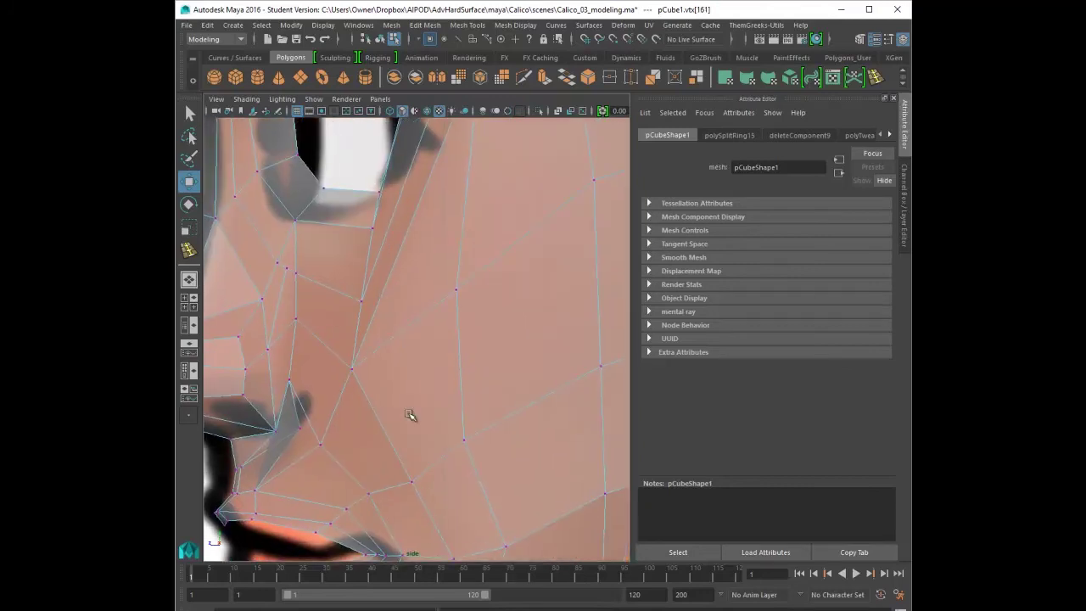
pyautogui.scroll(-8, 410, 414)
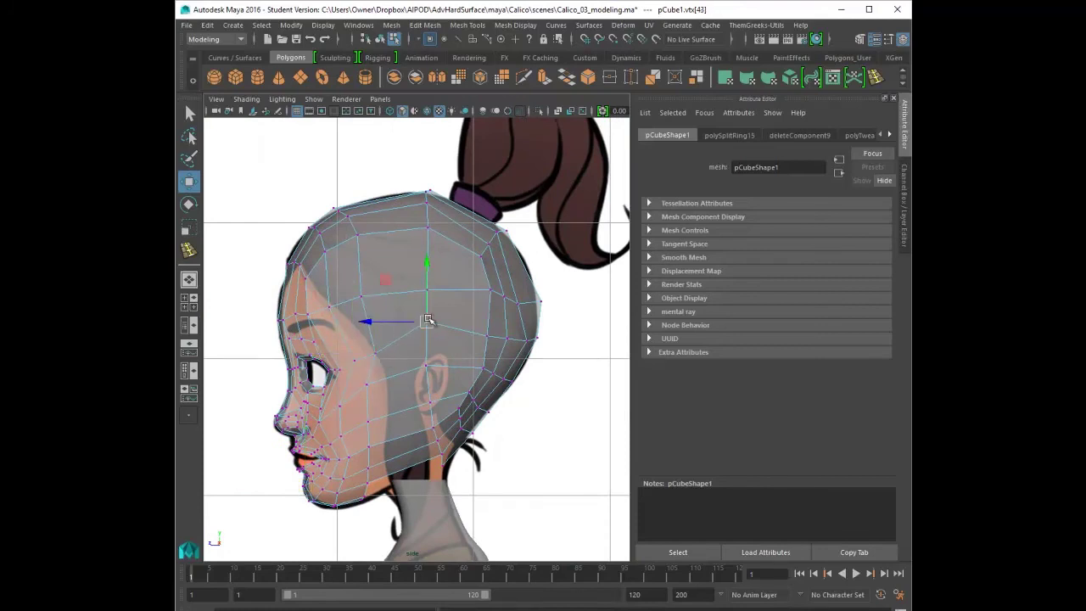
pyautogui.click(526, 299)
pyautogui.click(493, 243)
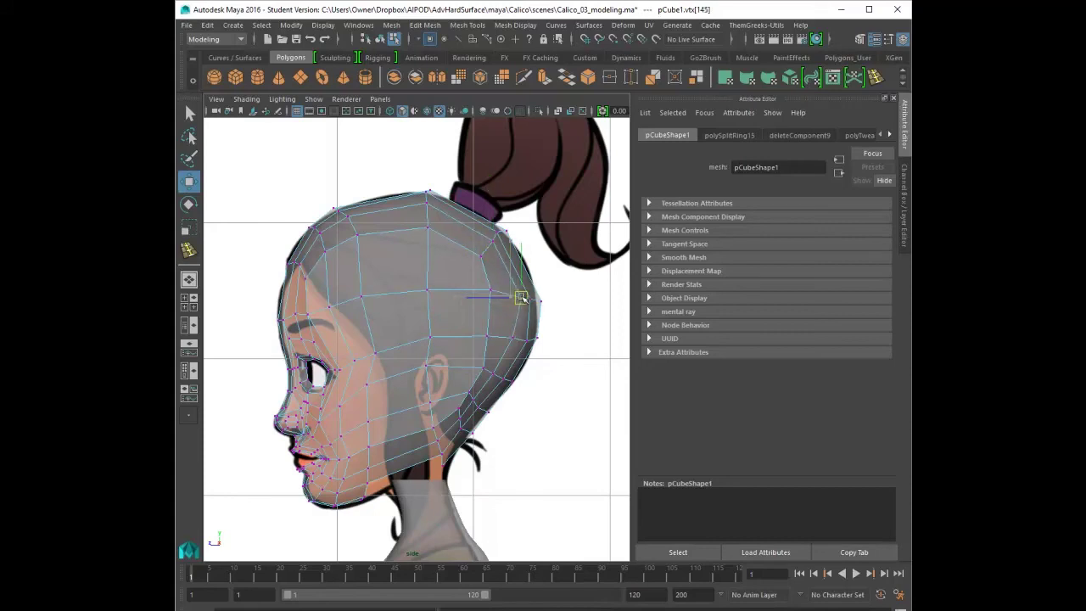
pyautogui.scroll(5, 519, 389)
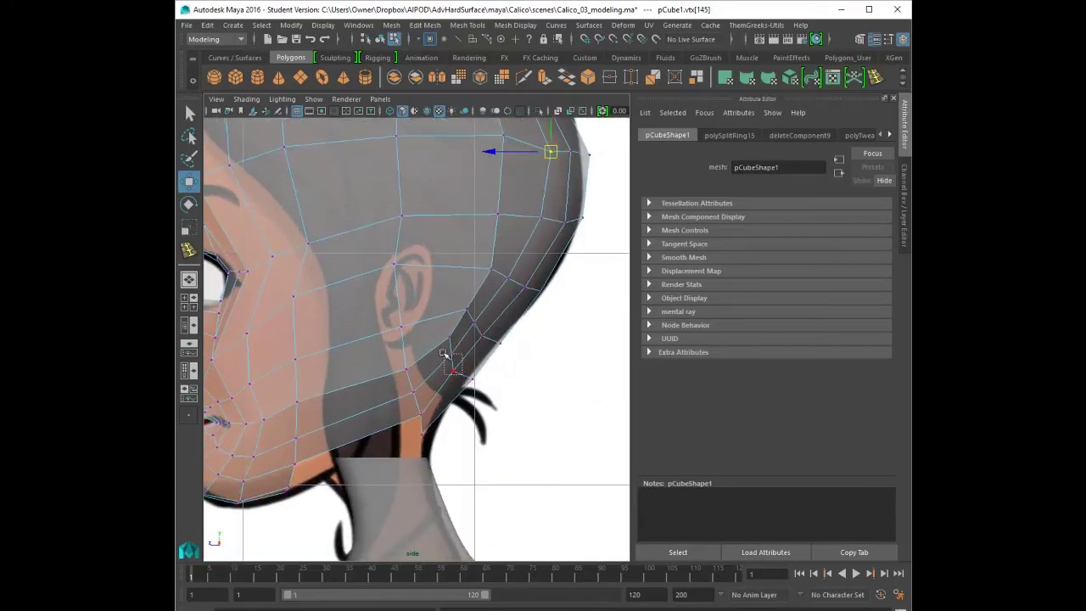
pyautogui.click(459, 363)
pyautogui.click(459, 363)
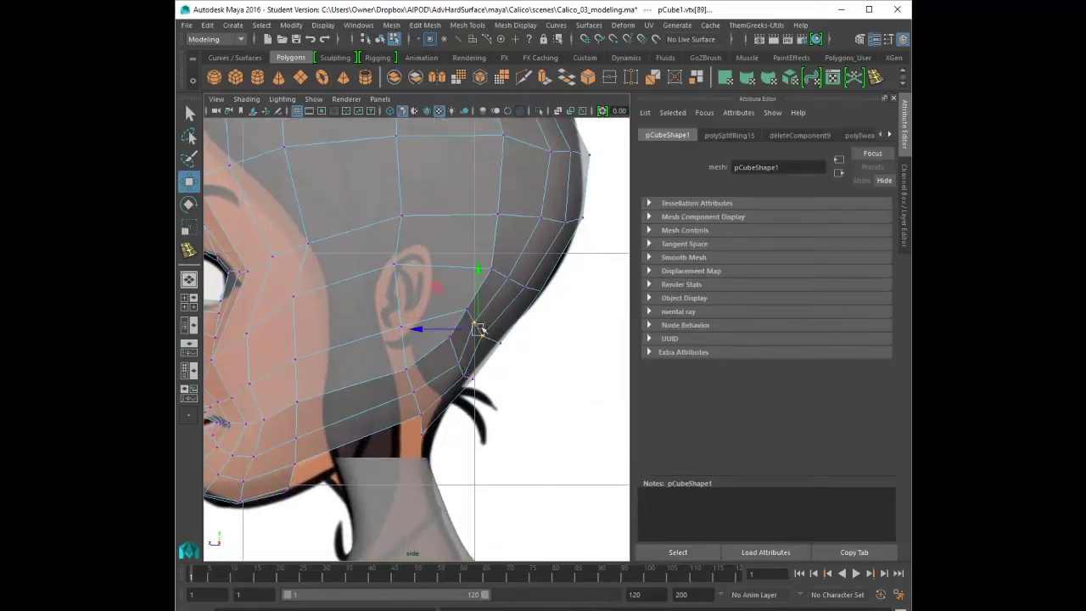
pyautogui.moveTo(480, 327); pyautogui.dragTo(489, 330)
pyautogui.click(508, 275)
pyautogui.moveTo(508, 277); pyautogui.dragTo(512, 281)
# - Round the back of the skull and crown by moving their vertices toward the reference outline in the side view
pyautogui.keyDown('alt'); pyautogui.moveTo(514, 284); pyautogui.dragTo(529, 411, button='middle'); pyautogui.keyUp('alt')
pyautogui.click(512, 342)
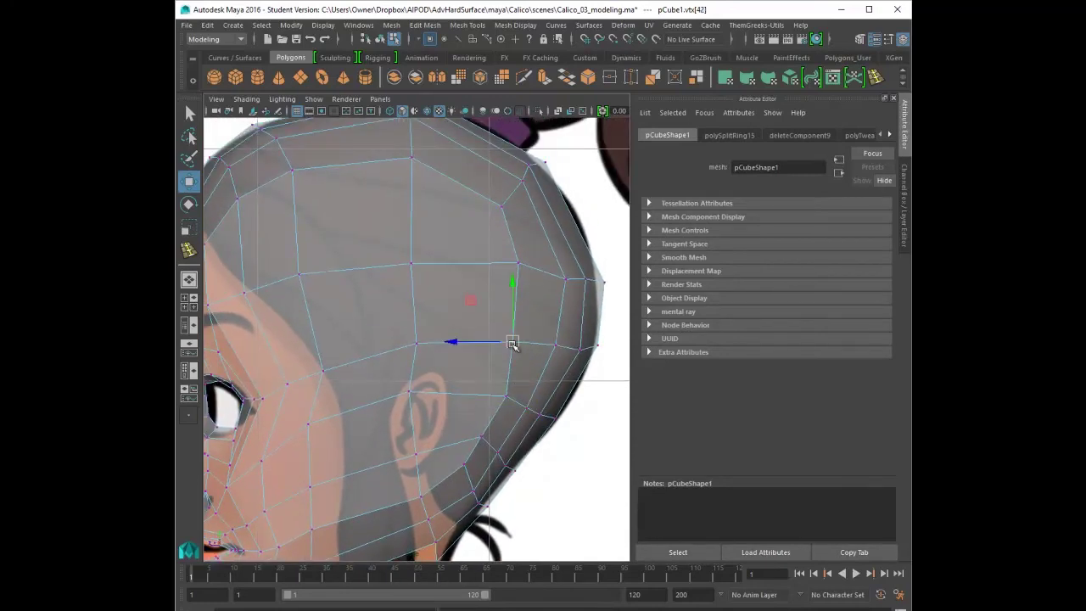
pyautogui.moveTo(519, 264); pyautogui.dragTo(532, 269)
pyautogui.keyDown('alt'); pyautogui.moveTo(533, 272); pyautogui.dragTo(537, 331, button='middle'); pyautogui.keyUp('alt')
pyautogui.moveTo(609, 342); pyautogui.dragTo(601, 339)
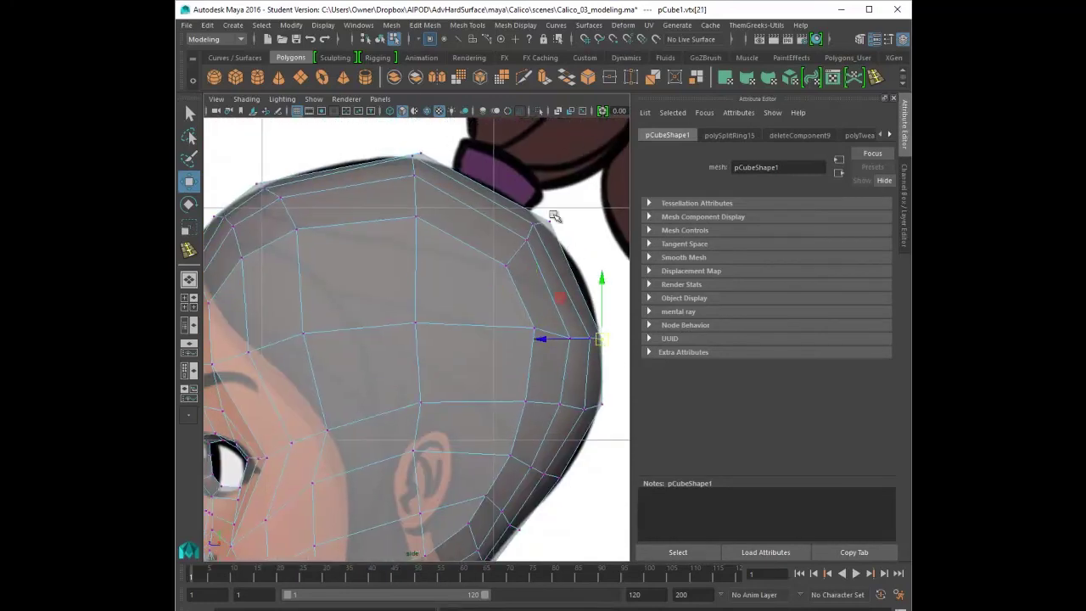
pyautogui.click(549, 219)
pyautogui.click(534, 224)
pyautogui.moveTo(535, 224); pyautogui.dragTo(557, 231)
pyautogui.click(551, 221)
pyautogui.keyDown('alt'); pyautogui.moveTo(555, 269); pyautogui.dragTo(557, 293, button='middle'); pyautogui.keyUp('alt')
pyautogui.scroll(-3, 472, 296)
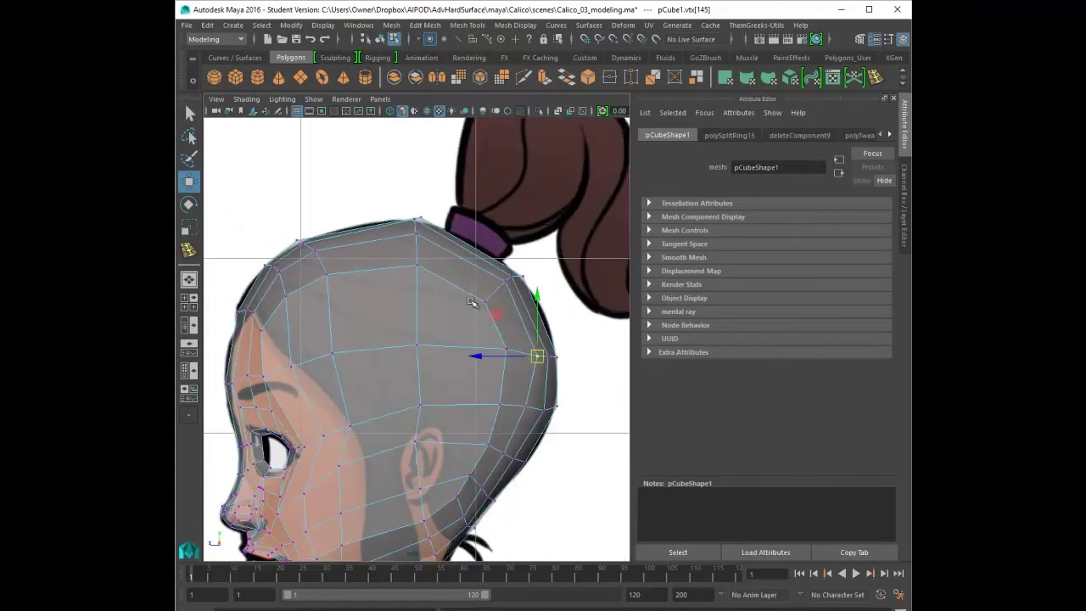
# - Open the head's lambert2 material from the perspective view and reduce its transparency to fully opaque
pyautogui.press('space')
pyautogui.press('space')
pyautogui.rightClick(472, 212)
pyautogui.moveTo(474, 211); pyautogui.dragTo(530, 194, button='right')
pyautogui.moveTo(472, 212); pyautogui.dragTo(460, 500, button='right')
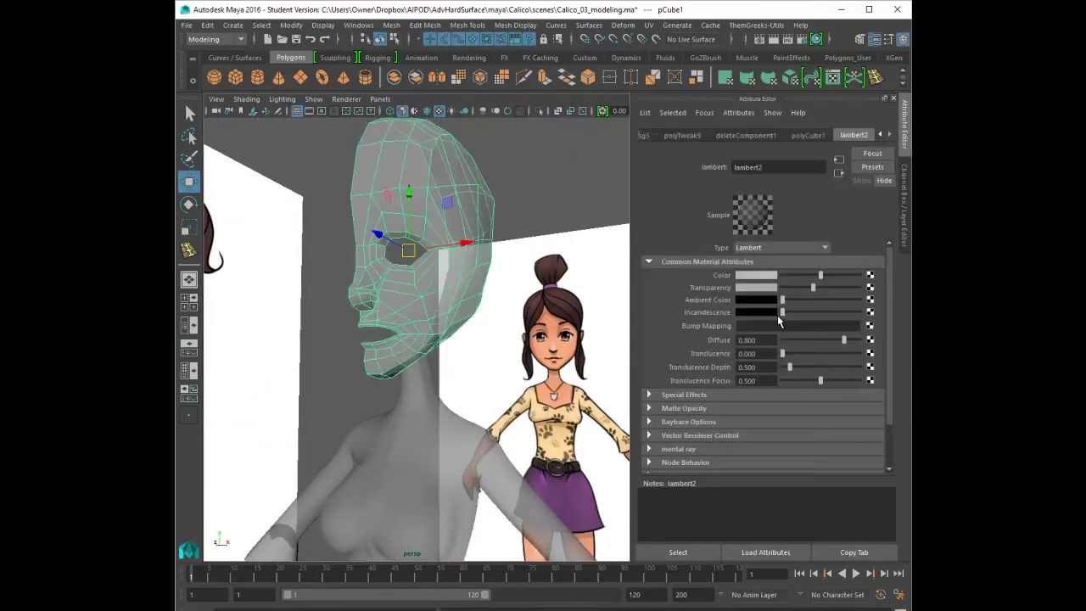
pyautogui.moveTo(812, 288); pyautogui.dragTo(781, 288)
# - Create the mirrored other half of the head with Duplicate Special
pyautogui.keyDown('alt'); pyautogui.moveTo(511, 303); pyautogui.dragTo(475, 298); pyautogui.keyUp('alt')
pyautogui.keyDown('alt'); pyautogui.moveTo(475, 299); pyautogui.dragTo(480, 360, button='middle'); pyautogui.keyUp('alt')
pyautogui.click(207, 26)
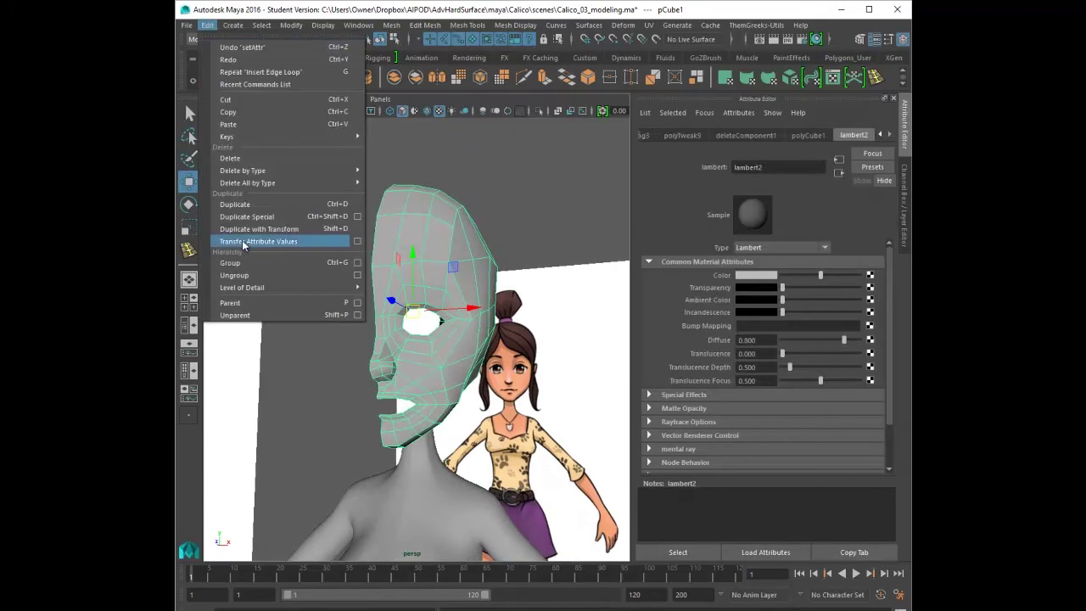
pyautogui.click(297, 216)
pyautogui.click(335, 222)
# - Preview the head with smooth mesh display and examine the face and jaw from several angles
pyautogui.keyDown('alt'); pyautogui.moveTo(365, 284); pyautogui.dragTo(427, 299); pyautogui.keyUp('alt')
pyautogui.click(464, 229)
pyautogui.press('3')
pyautogui.click(533, 270)
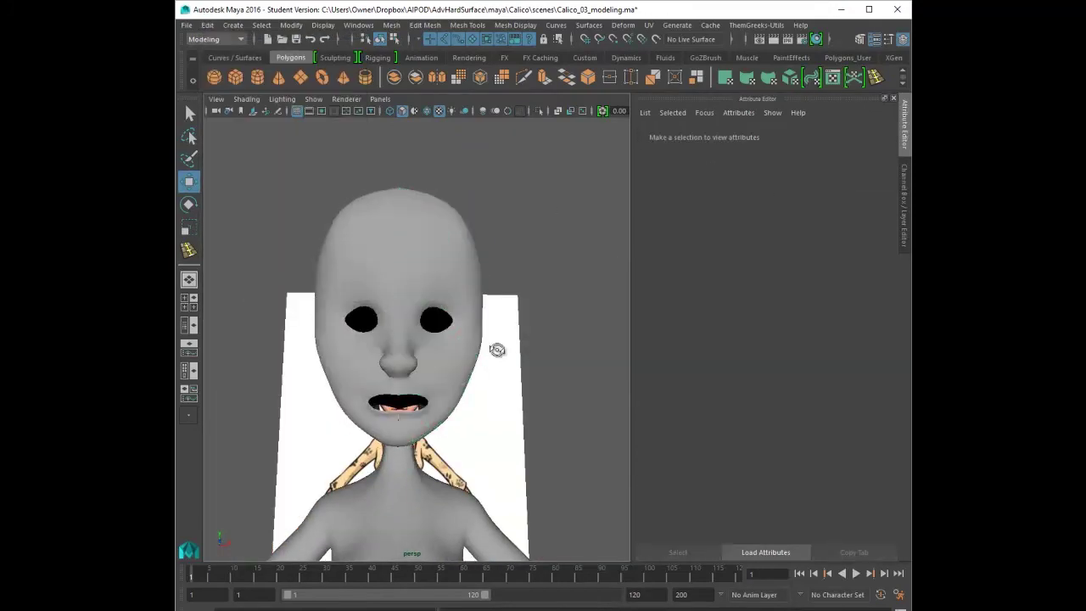
pyautogui.keyDown('alt'); pyautogui.moveTo(498, 349); pyautogui.dragTo(475, 374); pyautogui.keyUp('alt')
pyautogui.keyDown('alt'); pyautogui.moveTo(475, 373); pyautogui.dragTo(550, 386, button='right'); pyautogui.keyUp('alt')
pyautogui.keyDown('alt'); pyautogui.moveTo(465, 360); pyautogui.dragTo(517, 402); pyautogui.keyUp('alt')
pyautogui.click(494, 366)
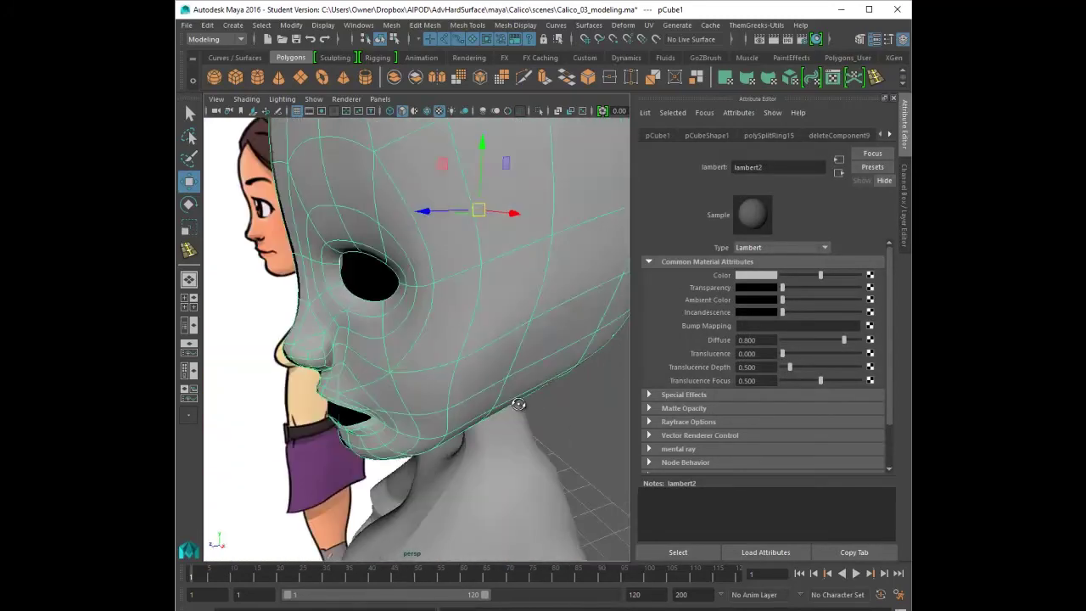
pyautogui.keyDown('alt'); pyautogui.moveTo(356, 373); pyautogui.dragTo(419, 371, button='right'); pyautogui.keyUp('alt')
# - Turn off the smooth preview and reposition the vertex between the nostril and upper lip in depth
pyautogui.press('1')
pyautogui.keyDown('alt'); pyautogui.moveTo(364, 381); pyautogui.dragTo(436, 301); pyautogui.keyUp('alt')
pyautogui.moveTo(436, 298); pyautogui.dragTo(378, 298, button='right')
pyautogui.keyDown('alt'); pyautogui.moveTo(390, 310); pyautogui.dragTo(403, 381); pyautogui.keyUp('alt')
pyautogui.click(444, 362)
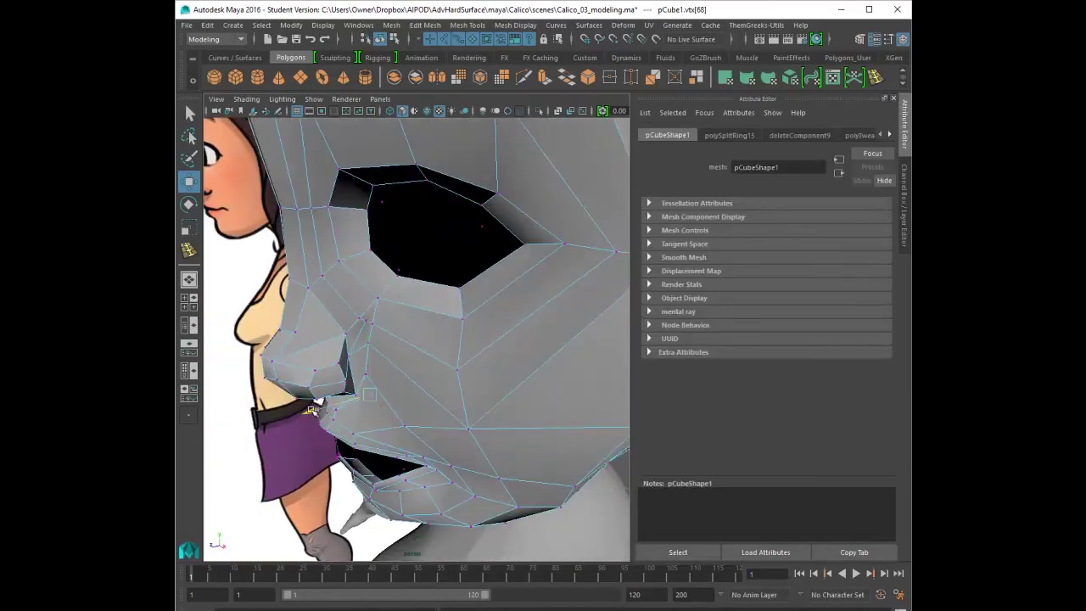
pyautogui.keyDown('alt'); pyautogui.moveTo(363, 414); pyautogui.dragTo(431, 350); pyautogui.keyUp('alt')
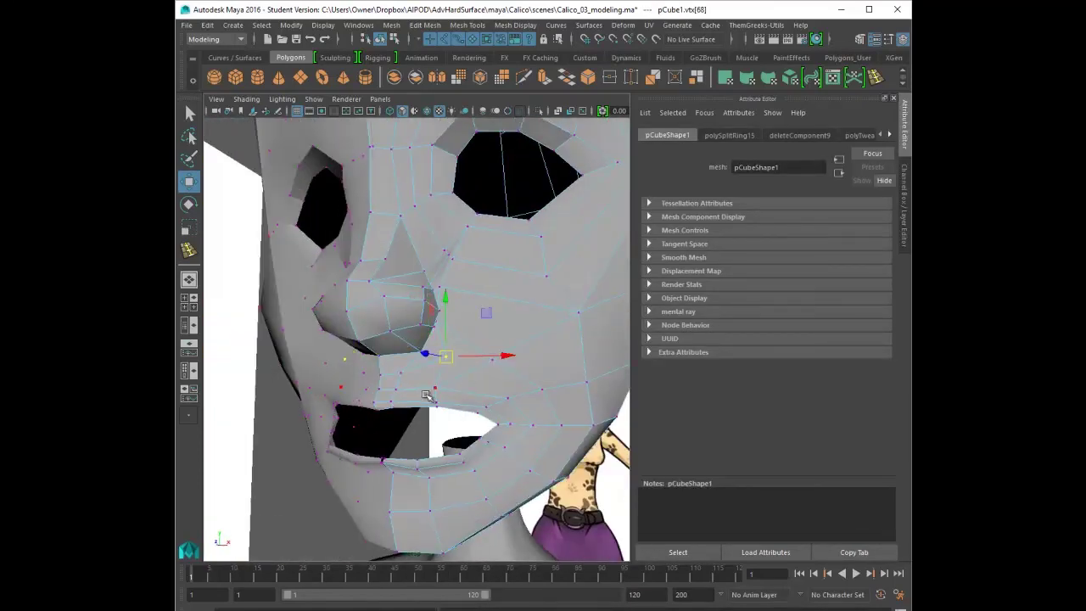
pyautogui.keyDown('alt'); pyautogui.moveTo(512, 340); pyautogui.dragTo(463, 397); pyautogui.keyUp('alt')
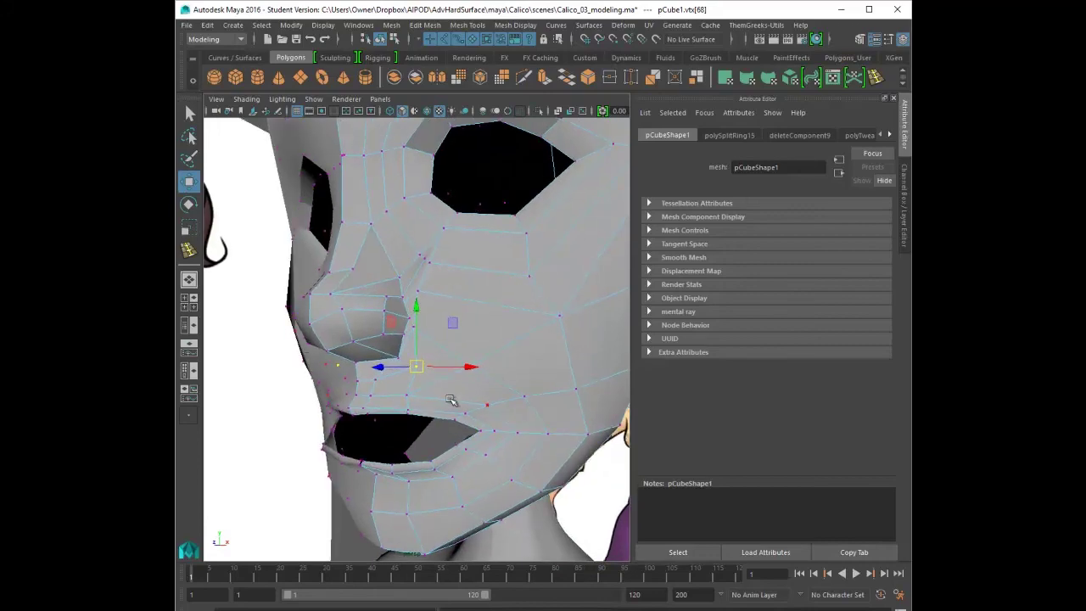
pyautogui.click(454, 380)
# - Try to delete the horizontal edges between the nose and upper lip and shift the vertex beside the nose
pyautogui.moveTo(429, 353)
pyautogui.keyDown('alt'); pyautogui.mouseDown()
pyautogui.moveTo(453, 362)
pyautogui.moveTo(415, 365)
pyautogui.mouseUp(); pyautogui.keyUp('alt')
pyautogui.moveTo(394, 370); pyautogui.dragTo(388, 266, button='right')
pyautogui.click(391, 366)
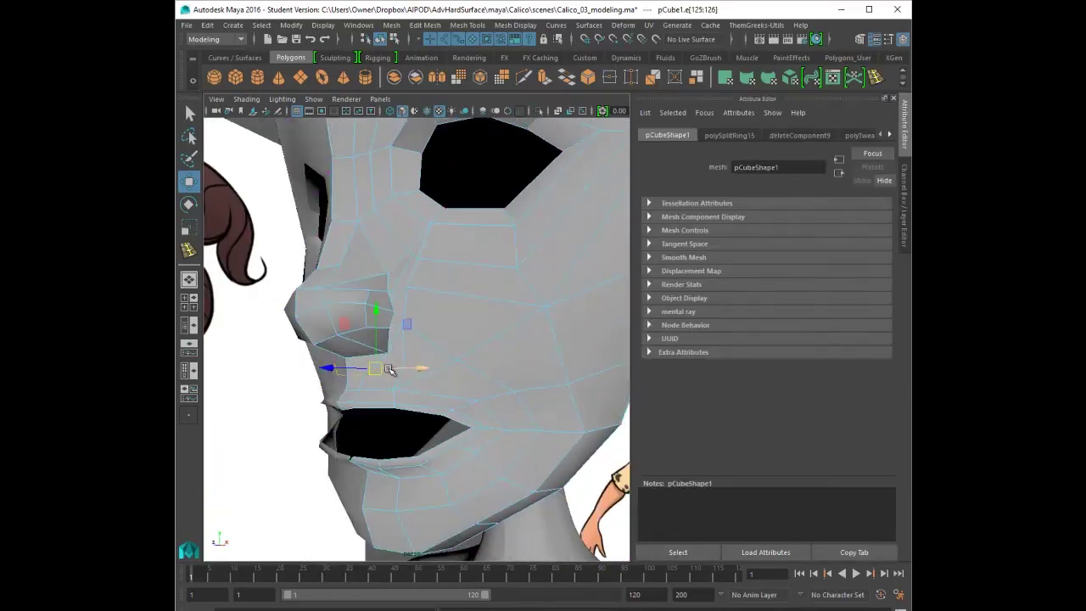
pyautogui.keyDown('shift'); pyautogui.moveTo(413, 384); pyautogui.dragTo(492, 375, button='right'); pyautogui.keyUp('shift')
pyautogui.keyDown('alt'); pyautogui.moveTo(428, 378); pyautogui.dragTo(433, 353); pyautogui.keyUp('alt')
pyautogui.moveTo(430, 319); pyautogui.dragTo(405, 313, button='right')
pyautogui.click(410, 272)
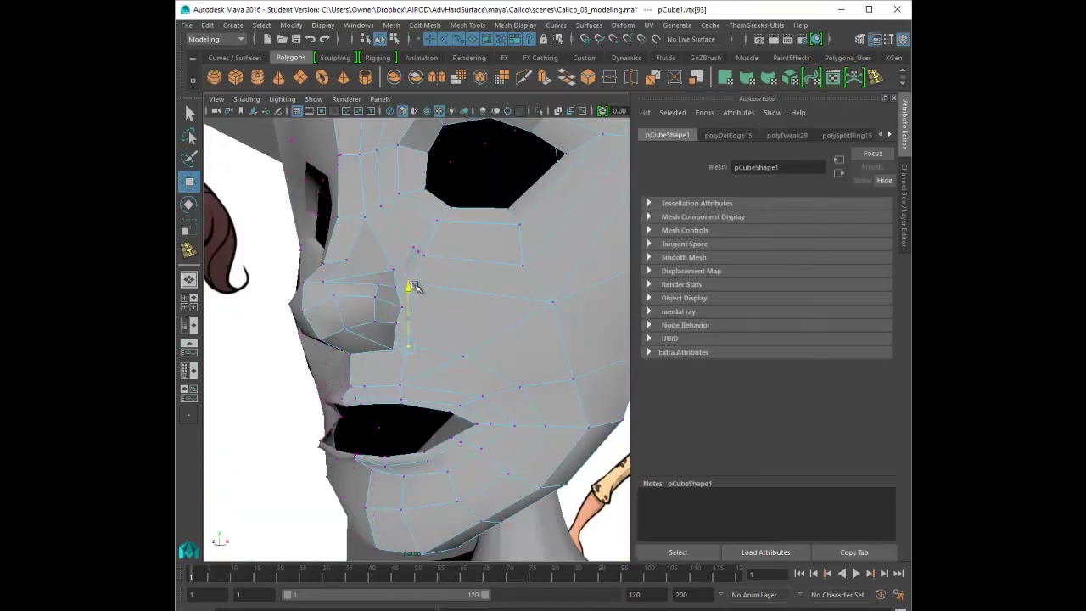
pyautogui.keyDown('alt'); pyautogui.moveTo(412, 287); pyautogui.dragTo(404, 343); pyautogui.keyUp('alt')
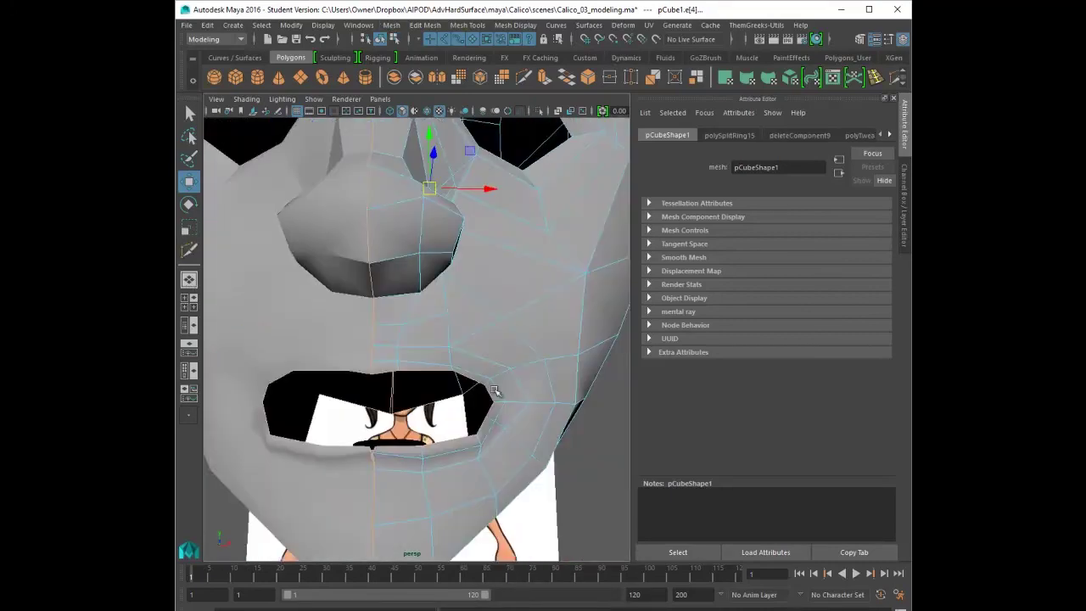
# - Select the border edges of the upper and lower lips around the mouth opening in the front view
pyautogui.keyDown('alt'); pyautogui.moveTo(500, 395); pyautogui.dragTo(425, 294); pyautogui.keyUp('alt')
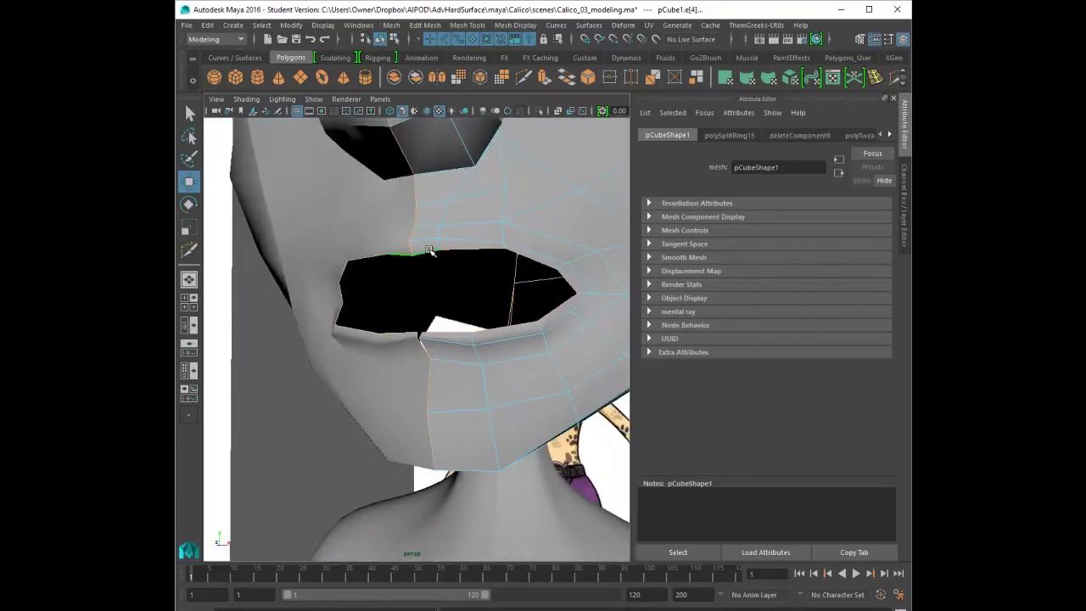
pyautogui.click(431, 251)
pyautogui.press('space')
pyautogui.press('space')
pyautogui.keyDown('alt'); pyautogui.moveTo(487, 412); pyautogui.dragTo(451, 397, button='middle'); pyautogui.keyUp('alt')
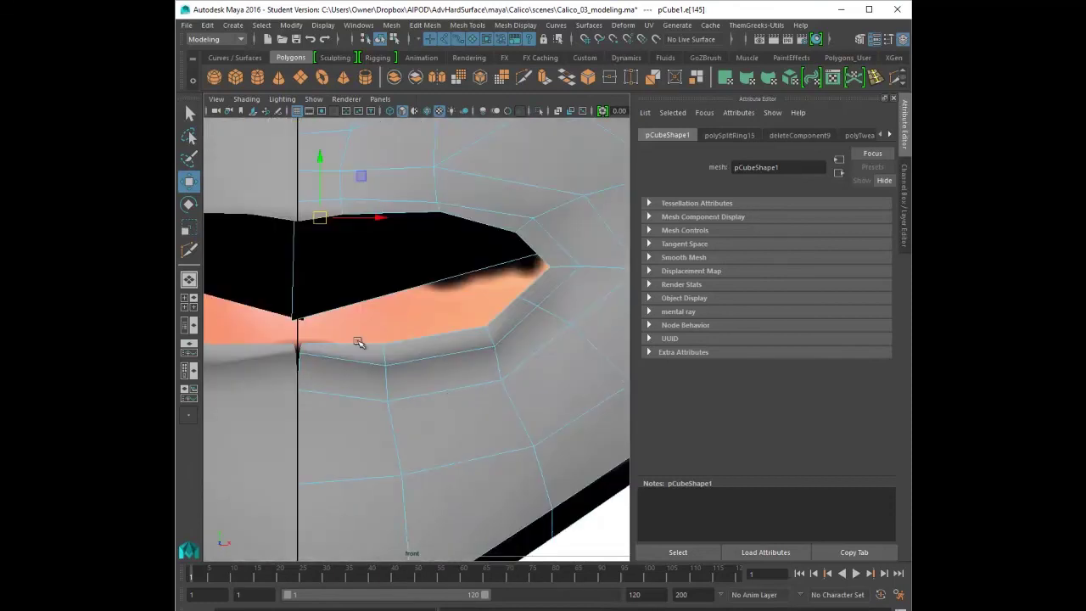
pyautogui.click(365, 342)
pyautogui.click(370, 343)
pyautogui.keyDown('shift'); pyautogui.click(441, 336); pyautogui.keyUp('shift')
pyautogui.keyDown('shift'); pyautogui.click(506, 312); pyautogui.keyUp('shift')
pyautogui.keyDown('shift'); pyautogui.click(534, 286); pyautogui.keyUp('shift')
pyautogui.keyDown('shift'); pyautogui.click(534, 250); pyautogui.keyUp('shift')
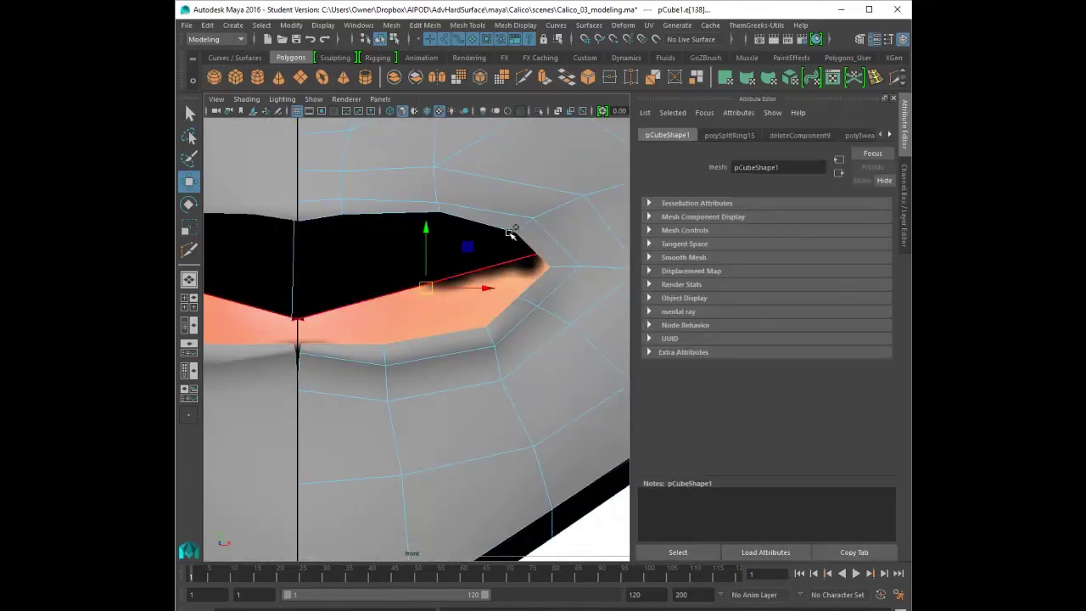
pyautogui.keyDown('shift'); pyautogui.click(498, 227); pyautogui.keyUp('shift')
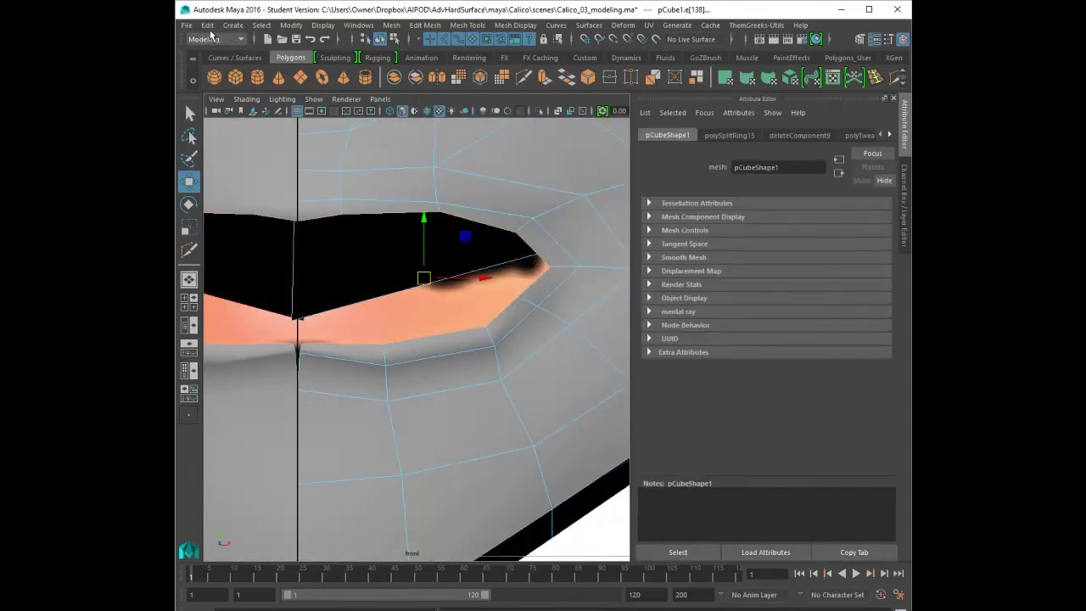
# - Save the scene as Calico_04_modeling.ma and close the Attribute Editor
pyautogui.hotkey('ctrl', 'shift', 's')
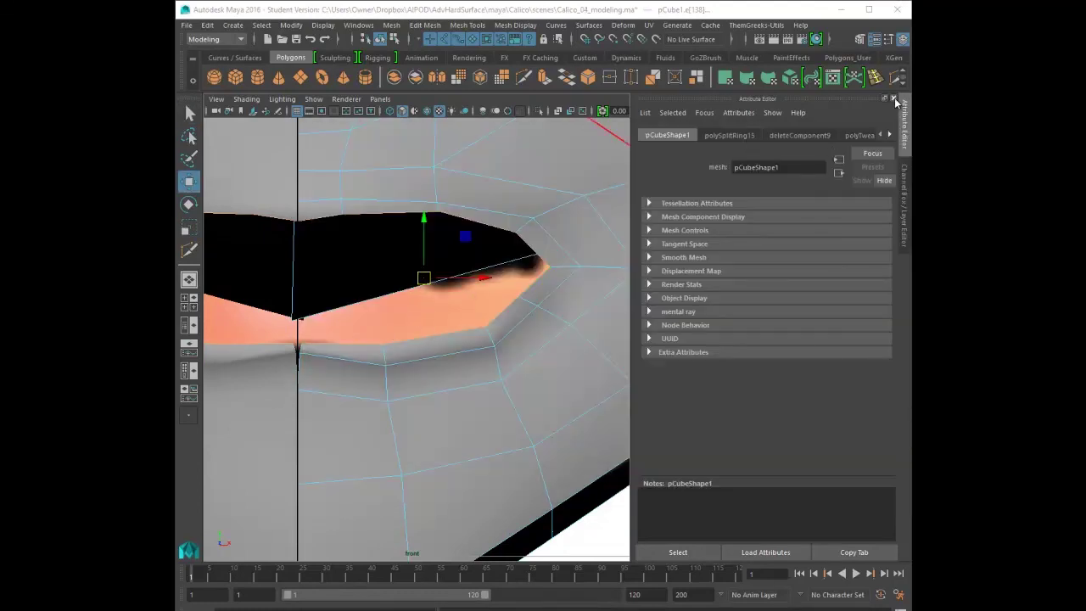
pyautogui.click(895, 101)
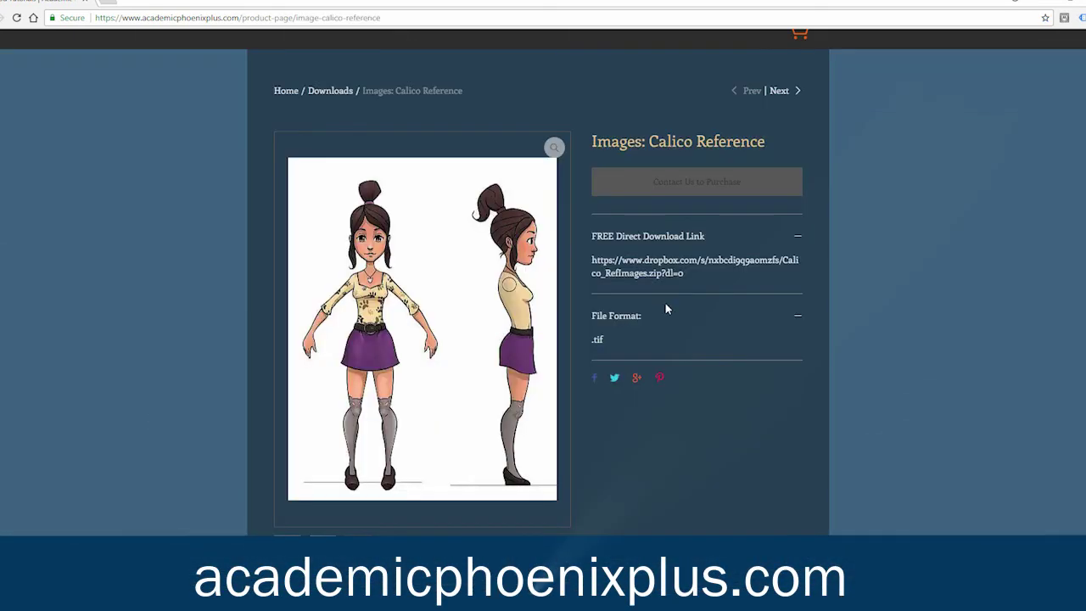
pyautogui.scroll(-2, 665, 309)
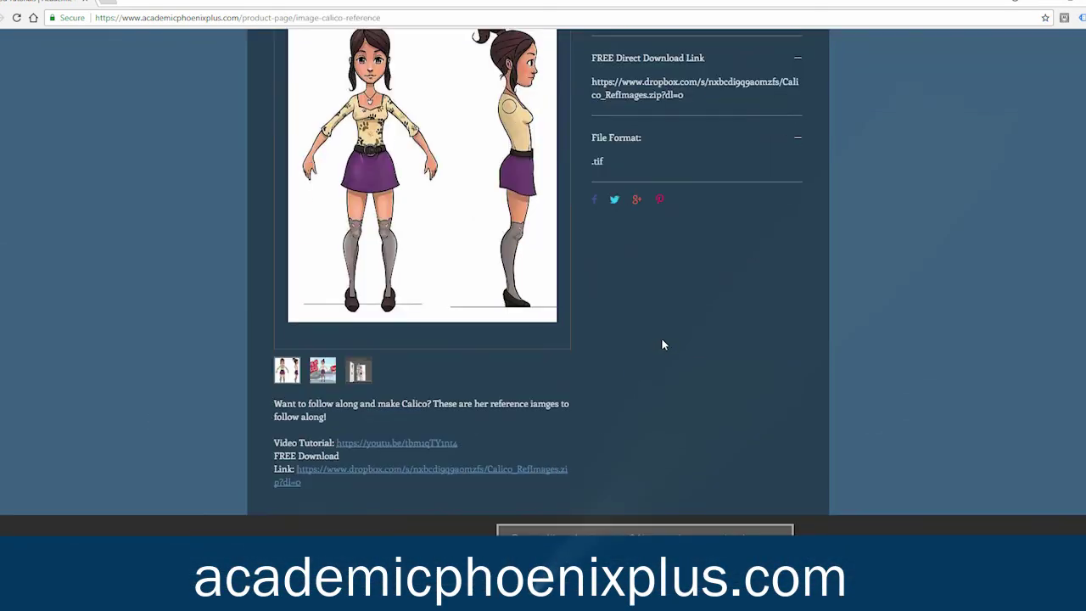
pyautogui.scroll(2, 610, 441)
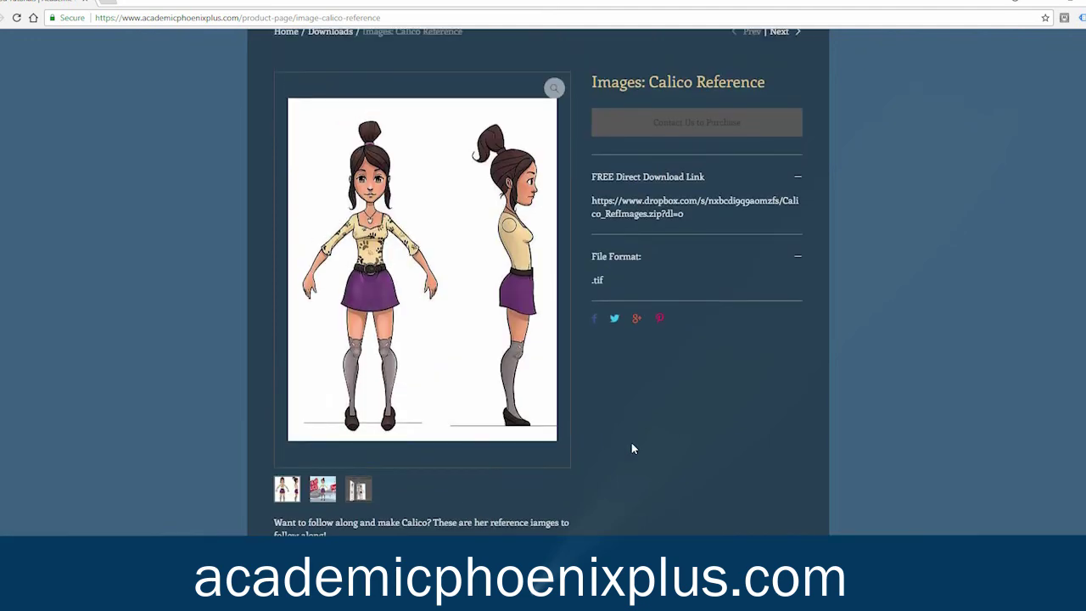